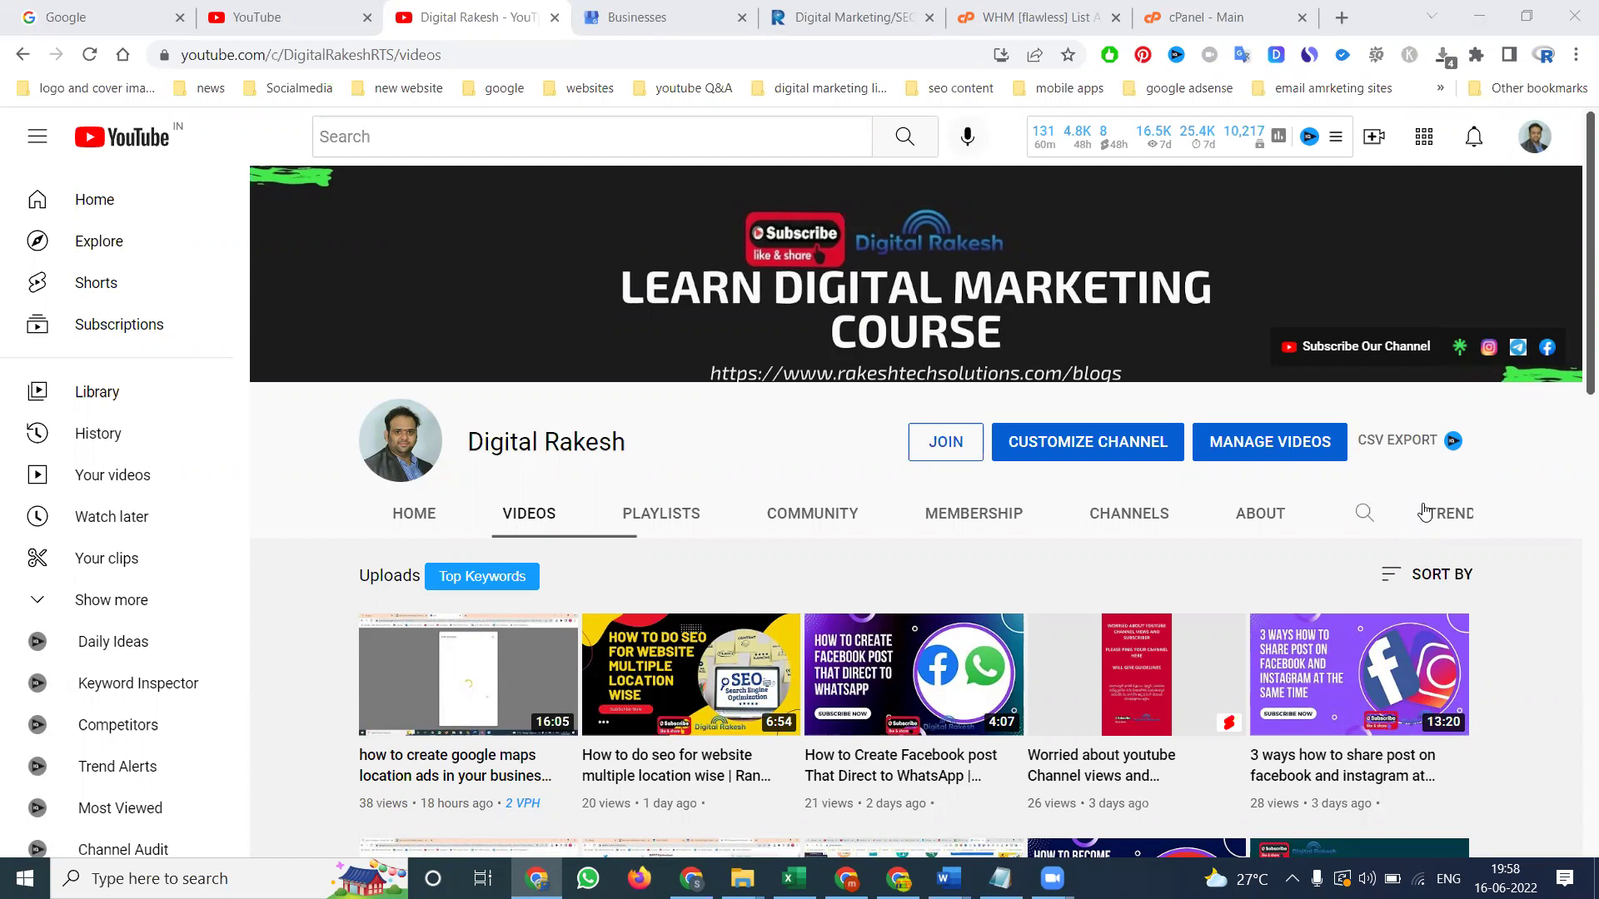
# Browse the Bachupally digital marketing service page on the Rakesh Tech Solutions site, then open Contact us
pyautogui.click(844, 17)
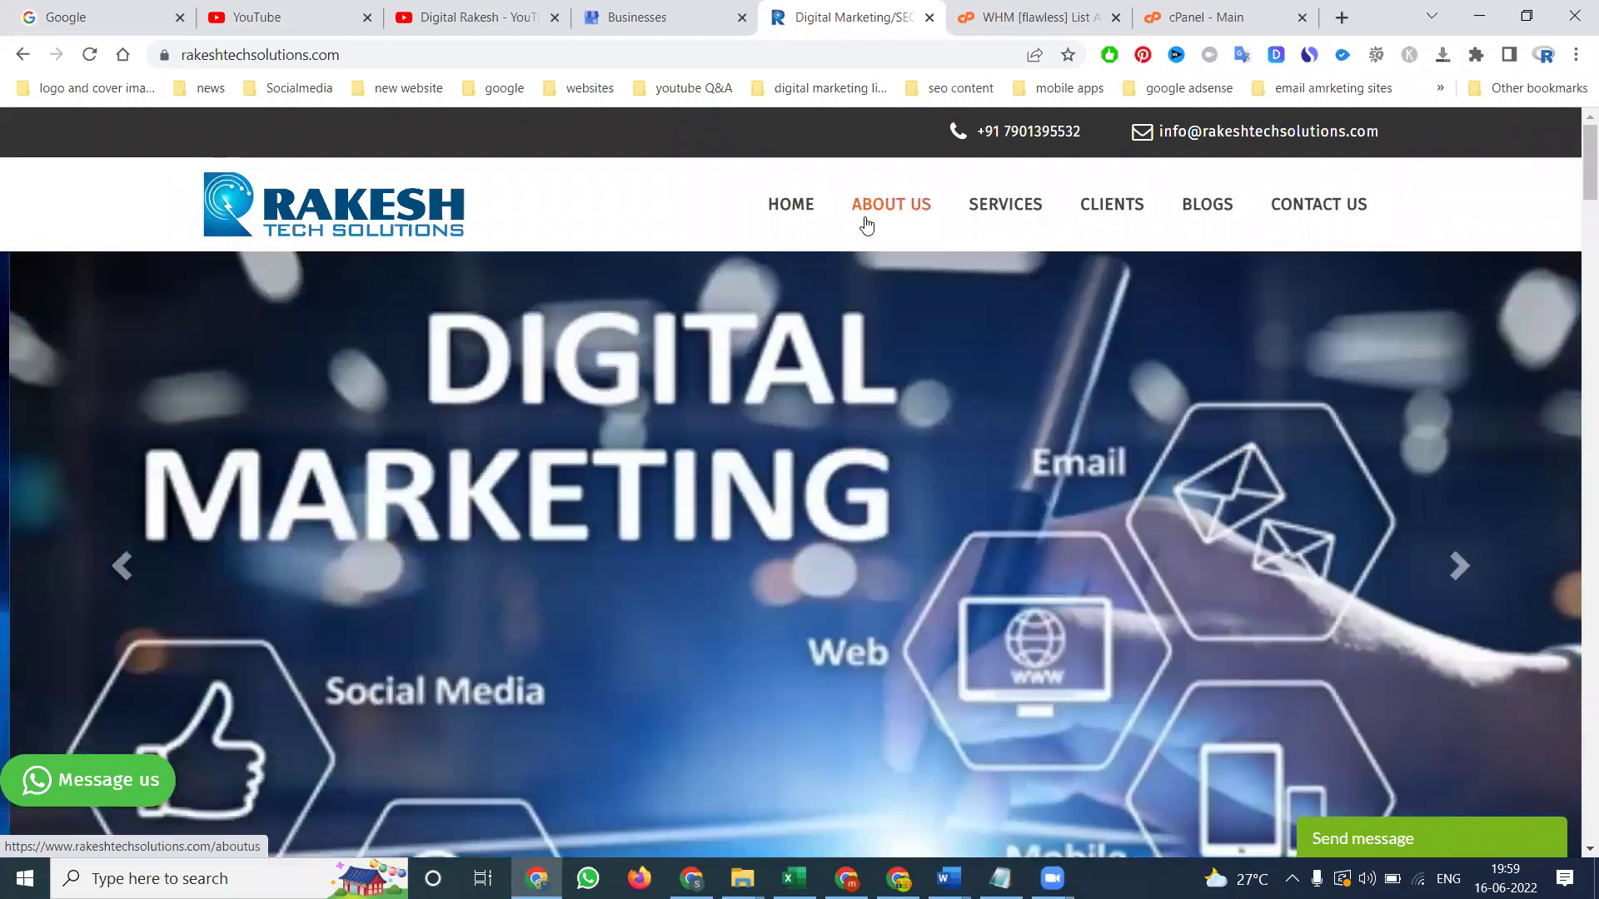
pyautogui.click(1016, 214)
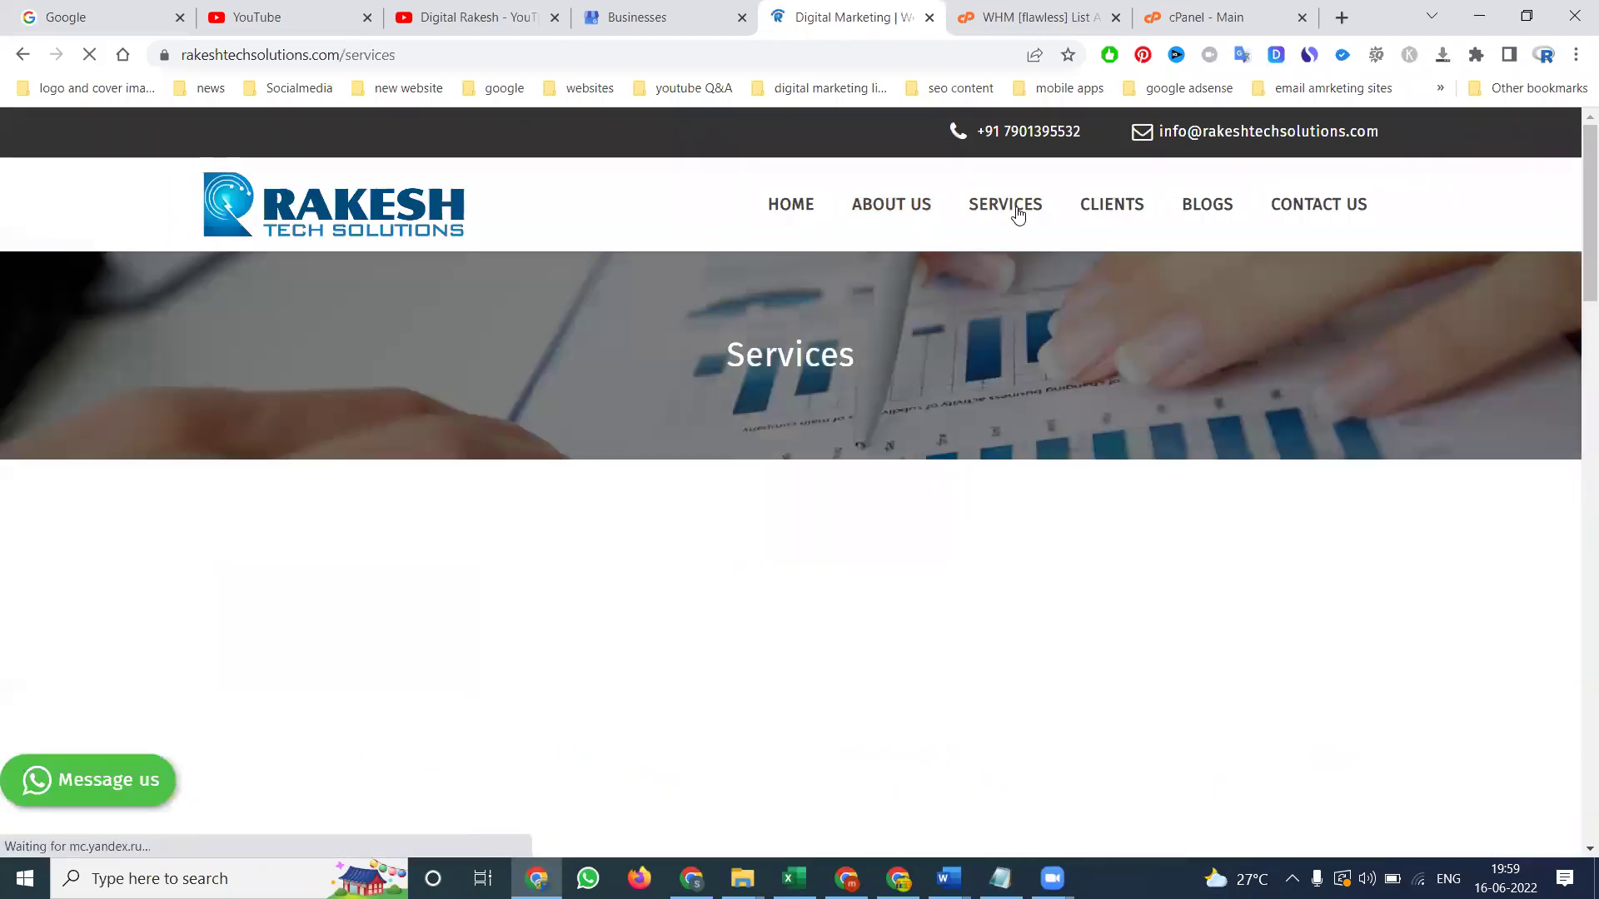
pyautogui.scroll(-1, 1019, 215)
pyautogui.scroll(-3, 1018, 215)
pyautogui.scroll(-1, 959, 413)
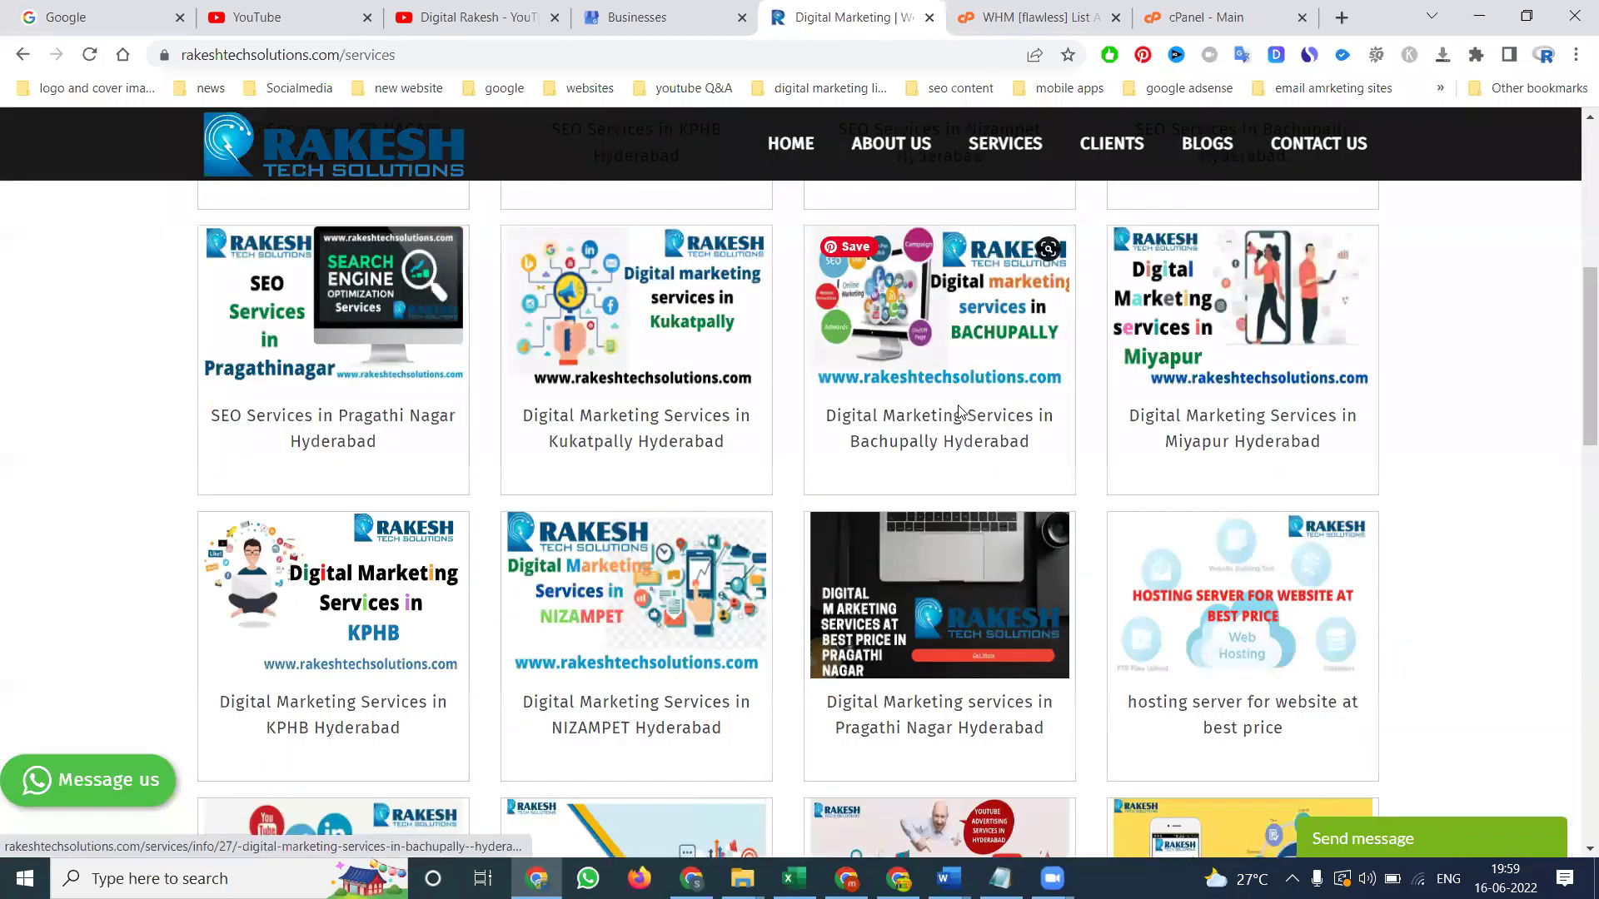
pyautogui.click(957, 413)
pyautogui.scroll(-5, 957, 419)
pyautogui.scroll(-2, 957, 425)
pyautogui.scroll(-5, 866, 435)
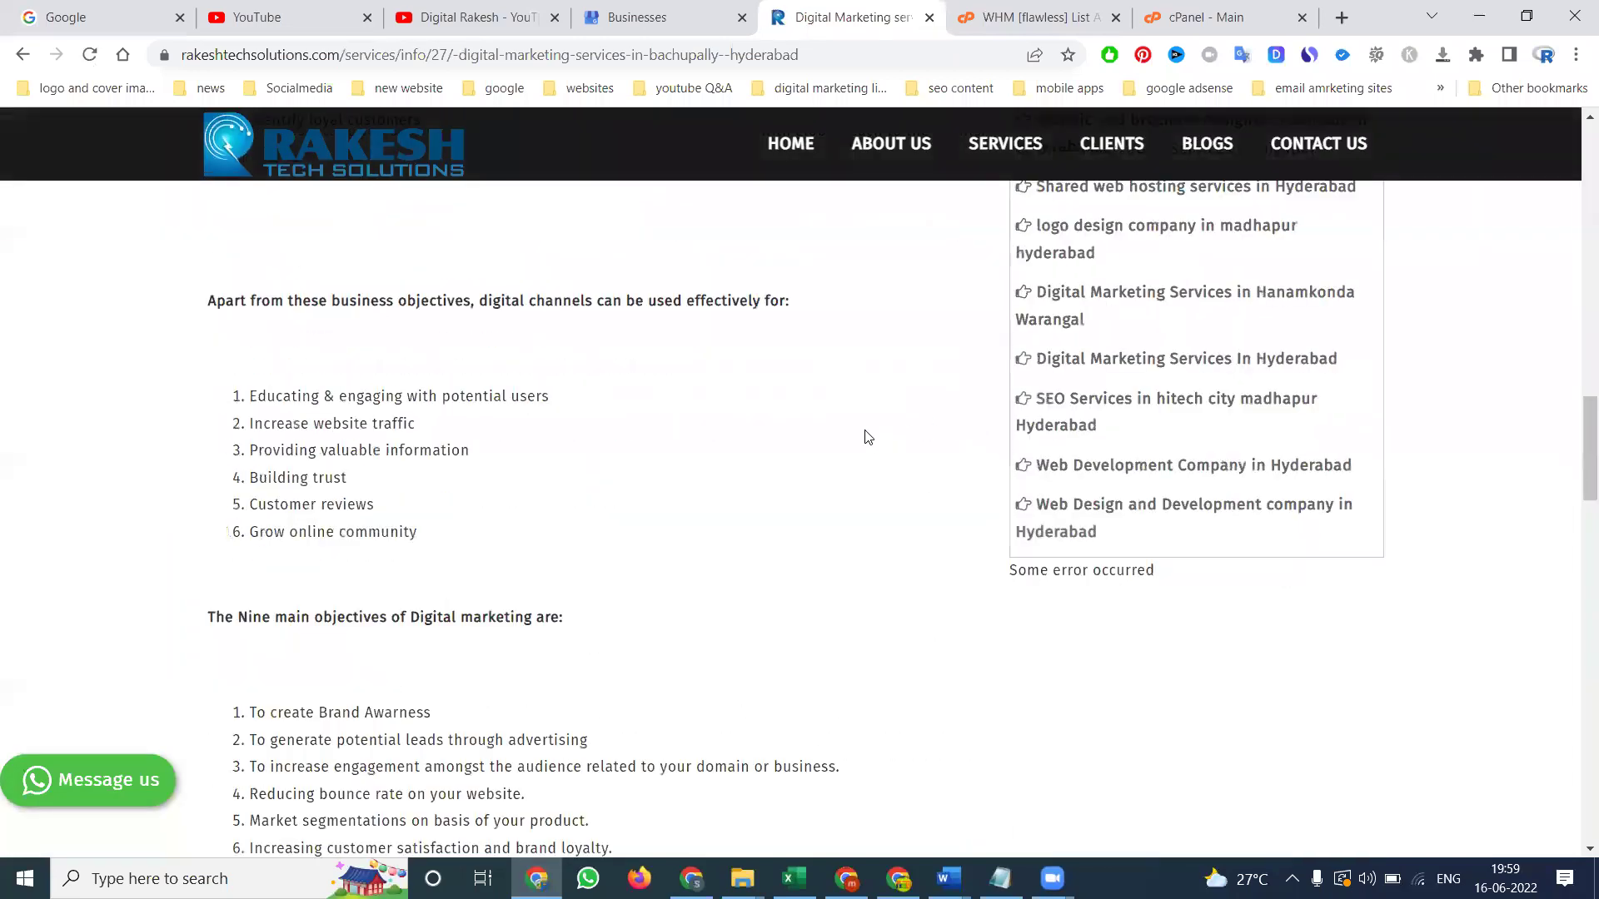
pyautogui.scroll(-5, 866, 436)
pyautogui.scroll(-5, 866, 436)
pyautogui.scroll(-5, 865, 435)
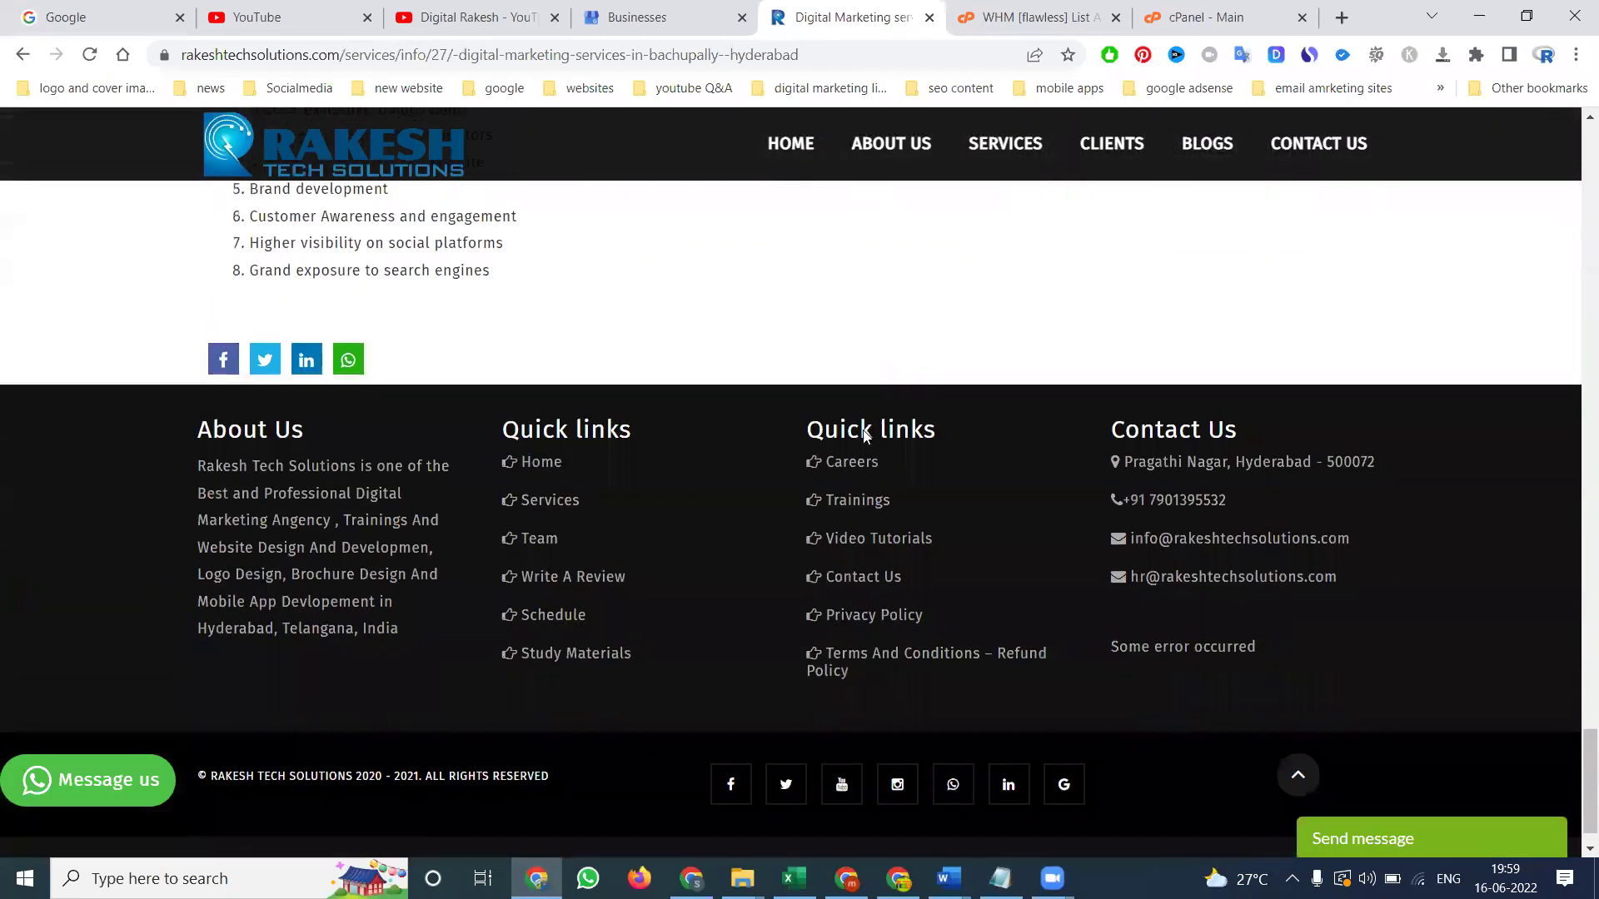
pyautogui.scroll(3, 866, 437)
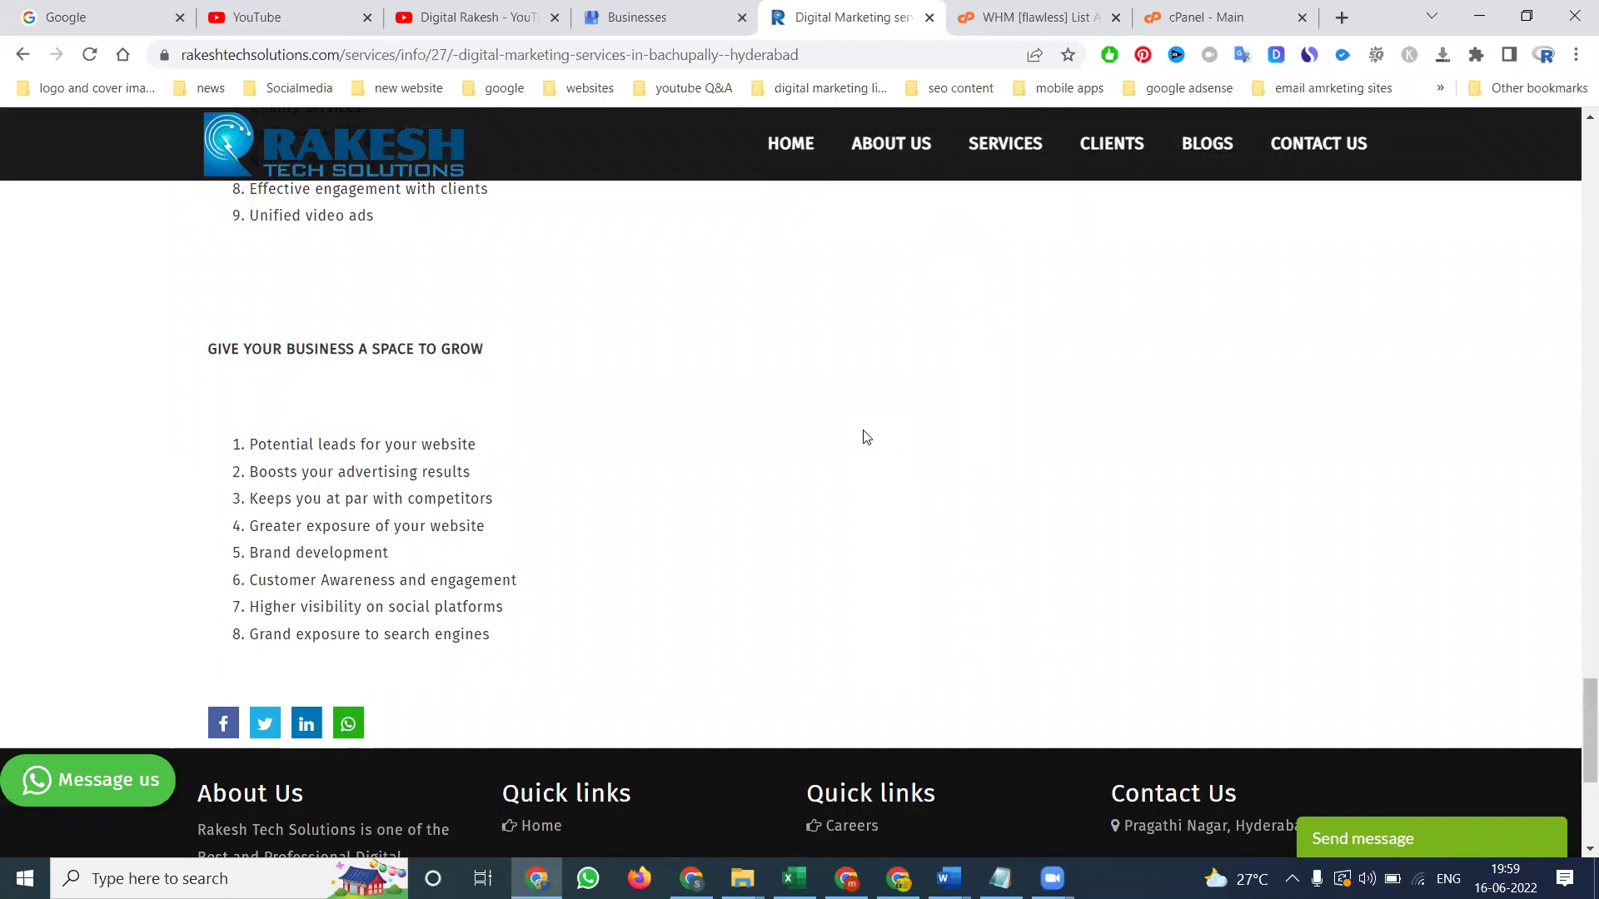
pyautogui.click(1300, 157)
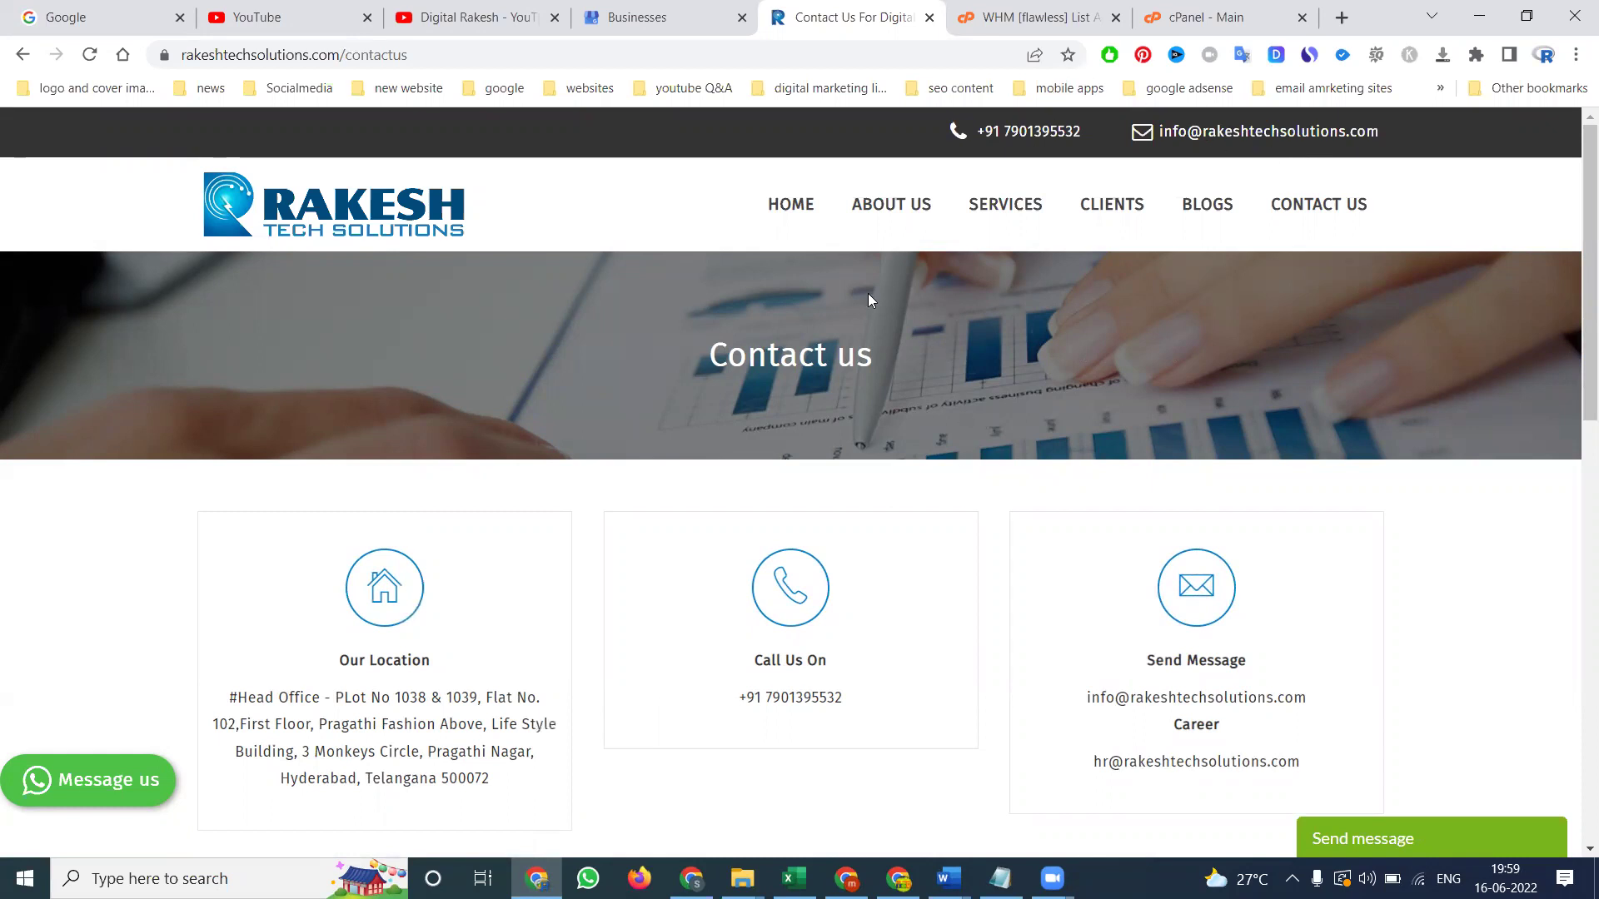
# Search Google for Rakesh Tech Solutions and copy its Google Maps 'Embed a map' iframe HTML
pyautogui.click(83, 16)
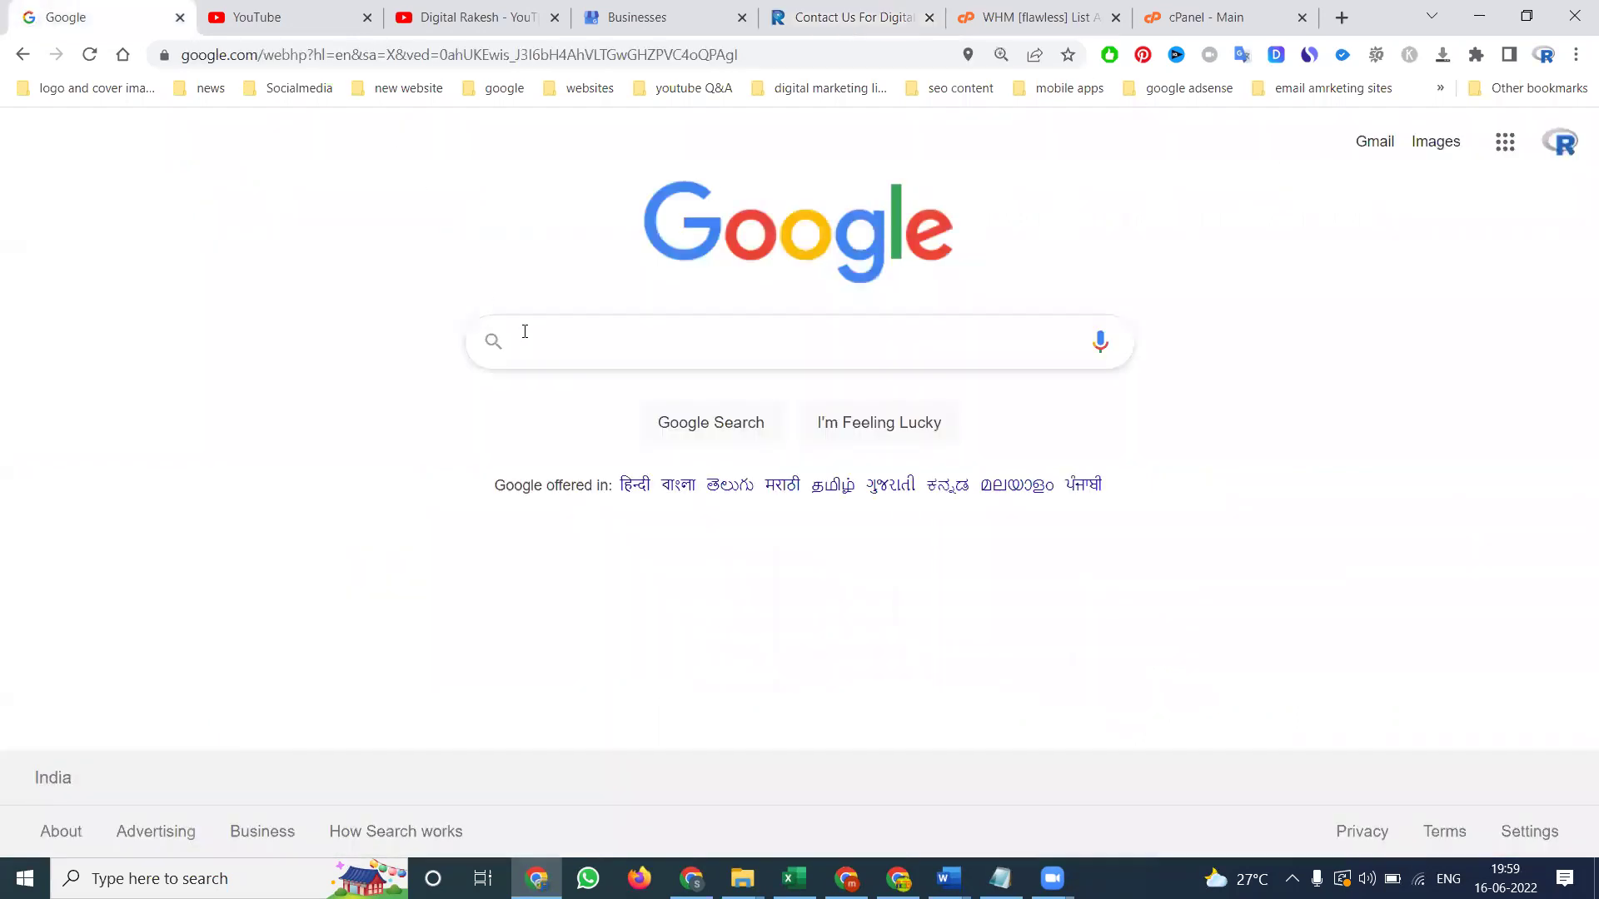
pyautogui.write('rakesh ')
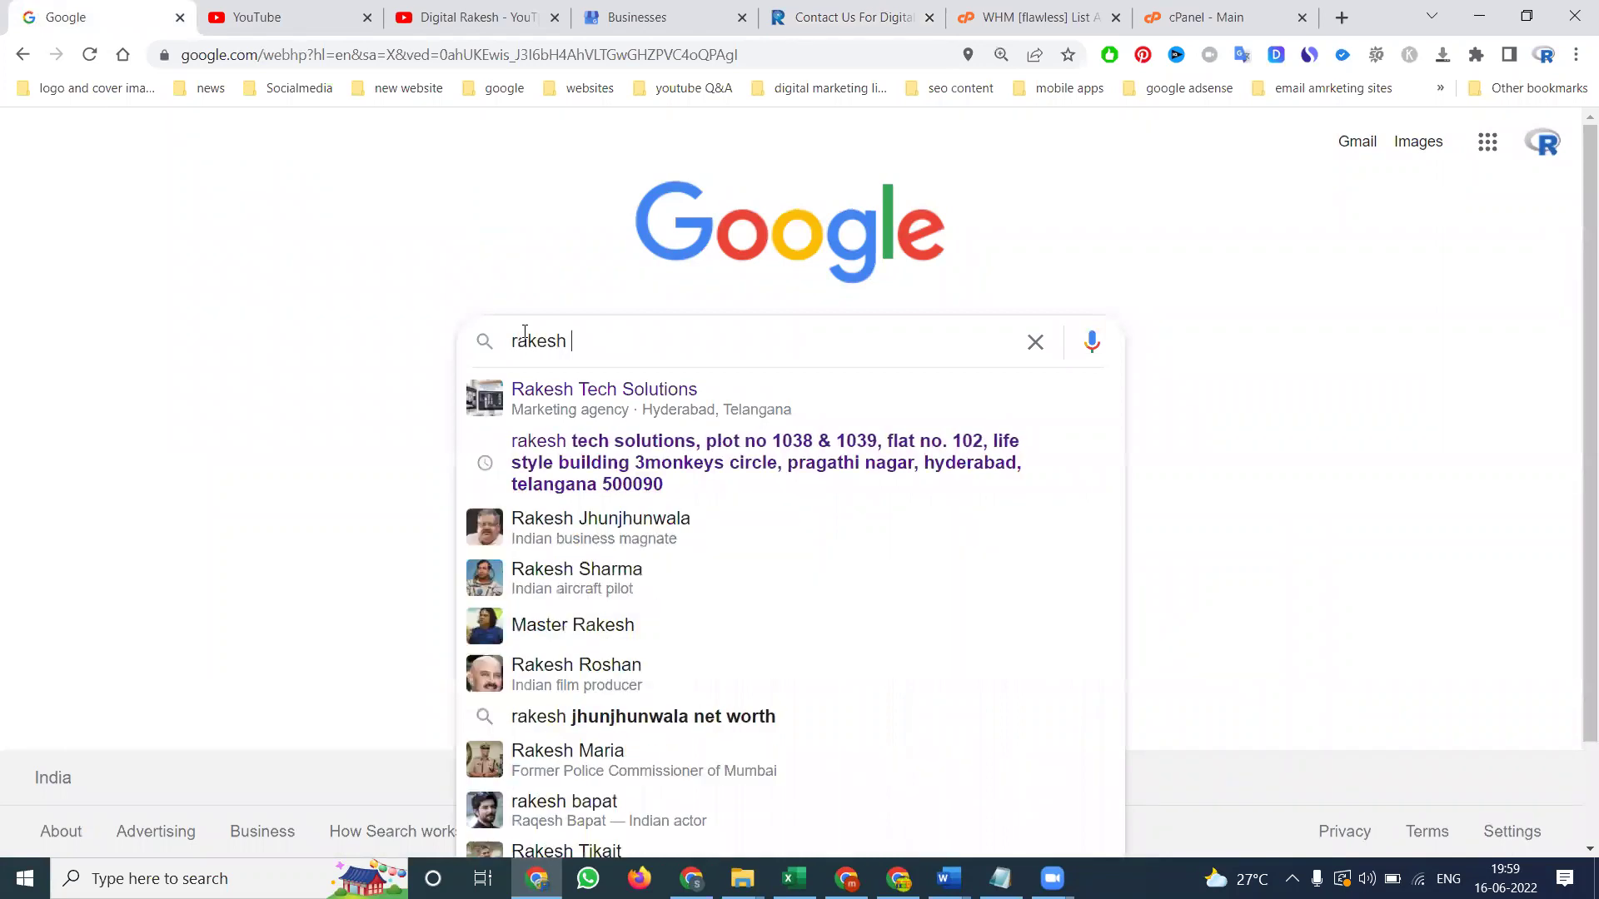
pyautogui.write('tech solut')
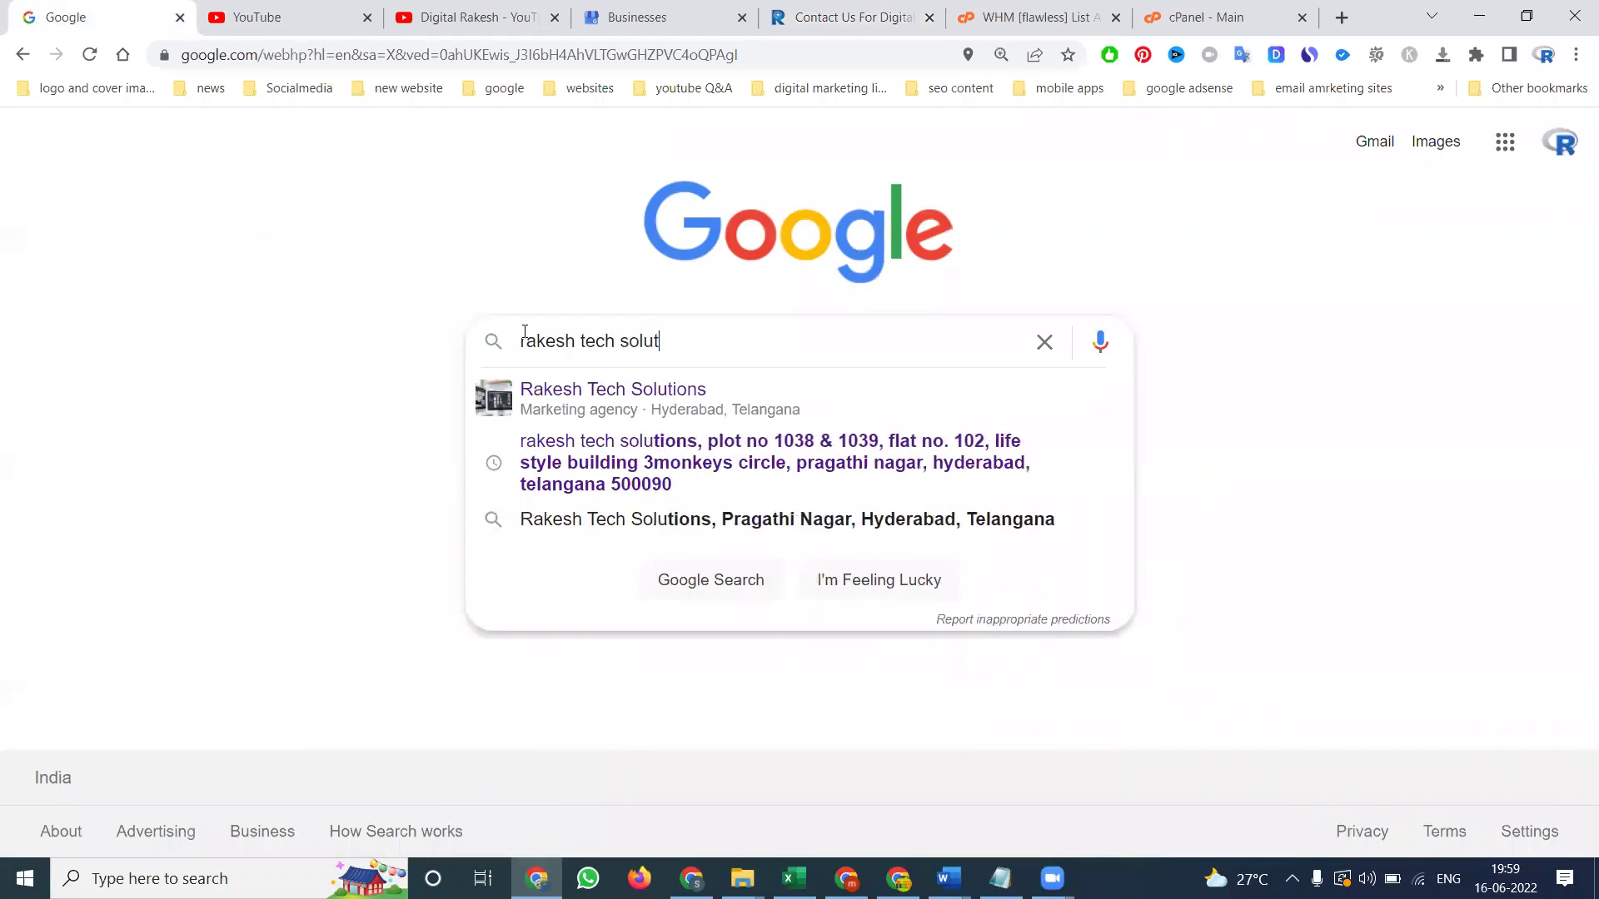
pyautogui.write('ions')
pyautogui.press('Return')
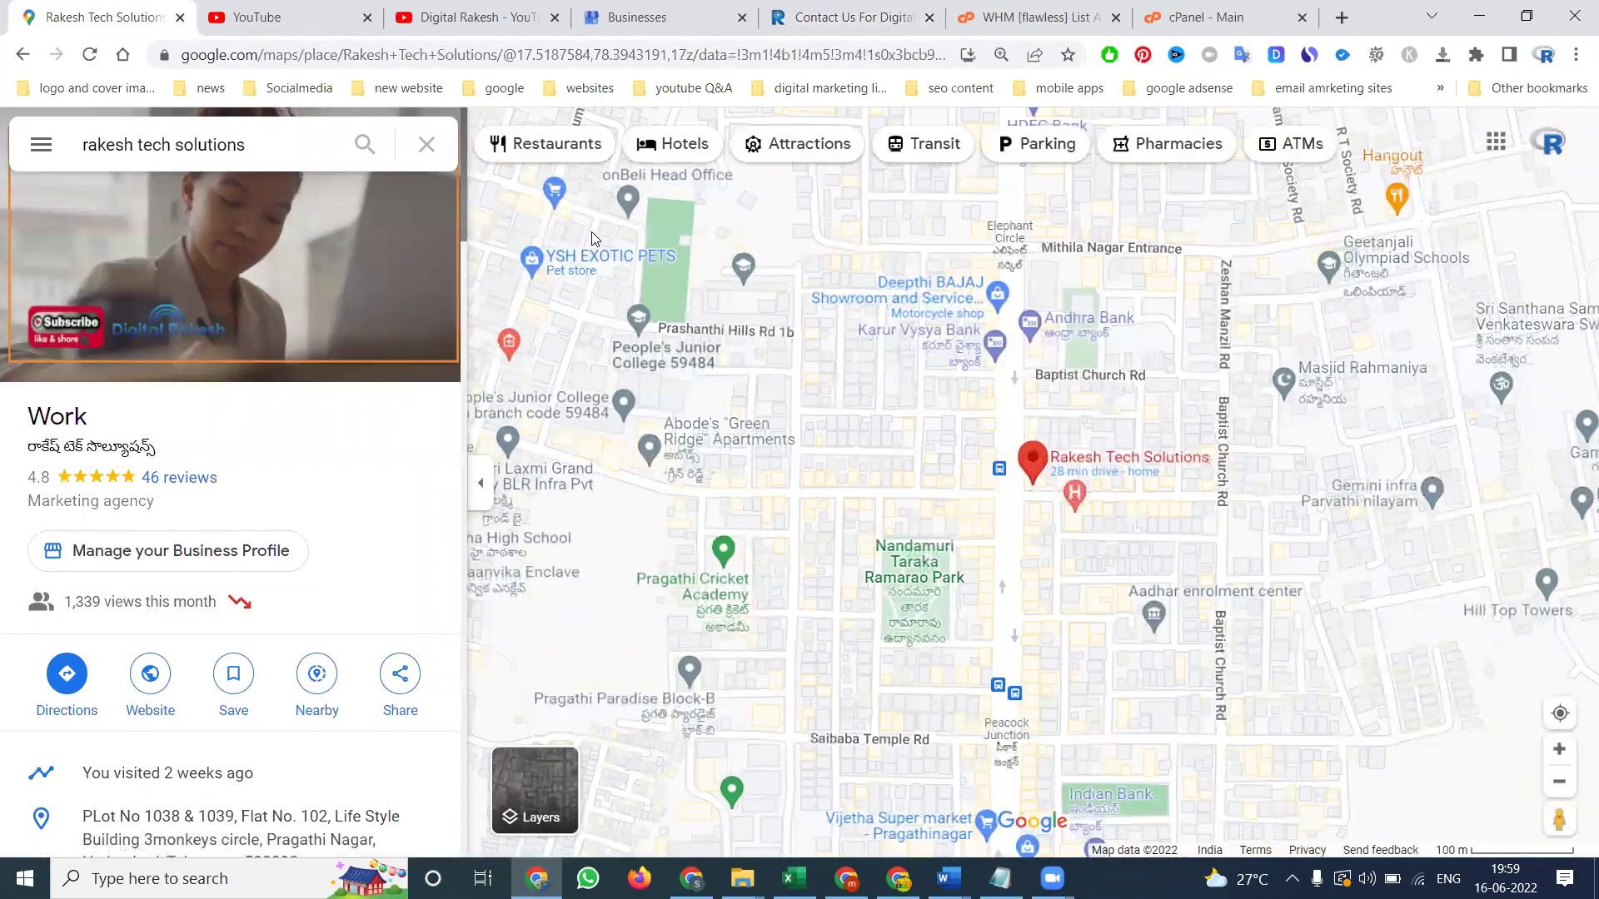
pyautogui.click(399, 673)
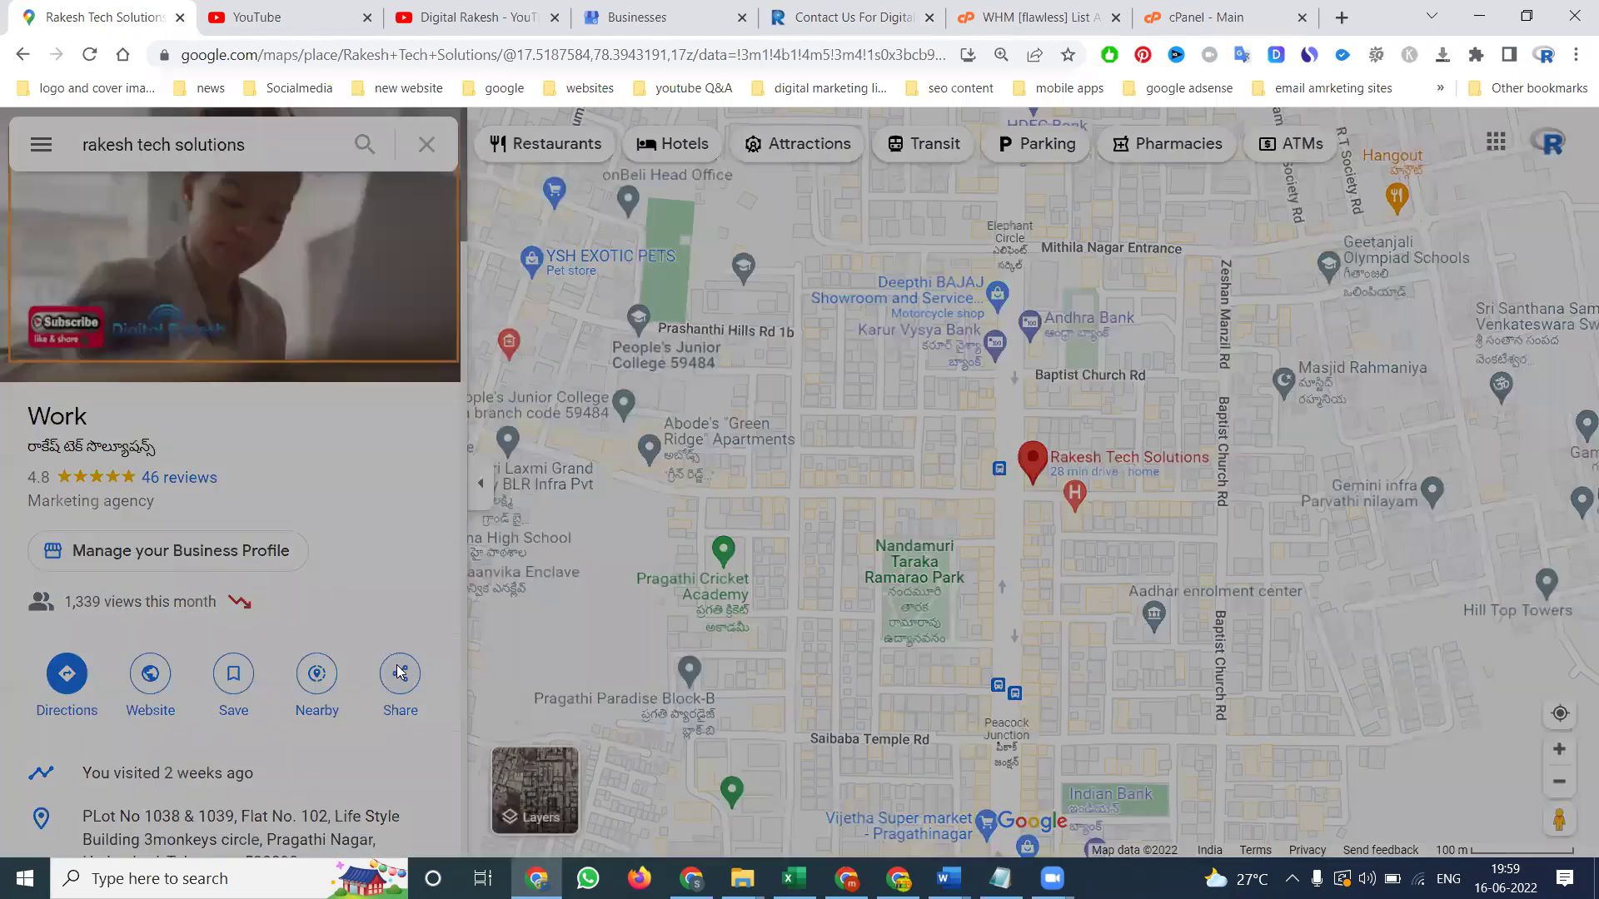
pyautogui.click(727, 352)
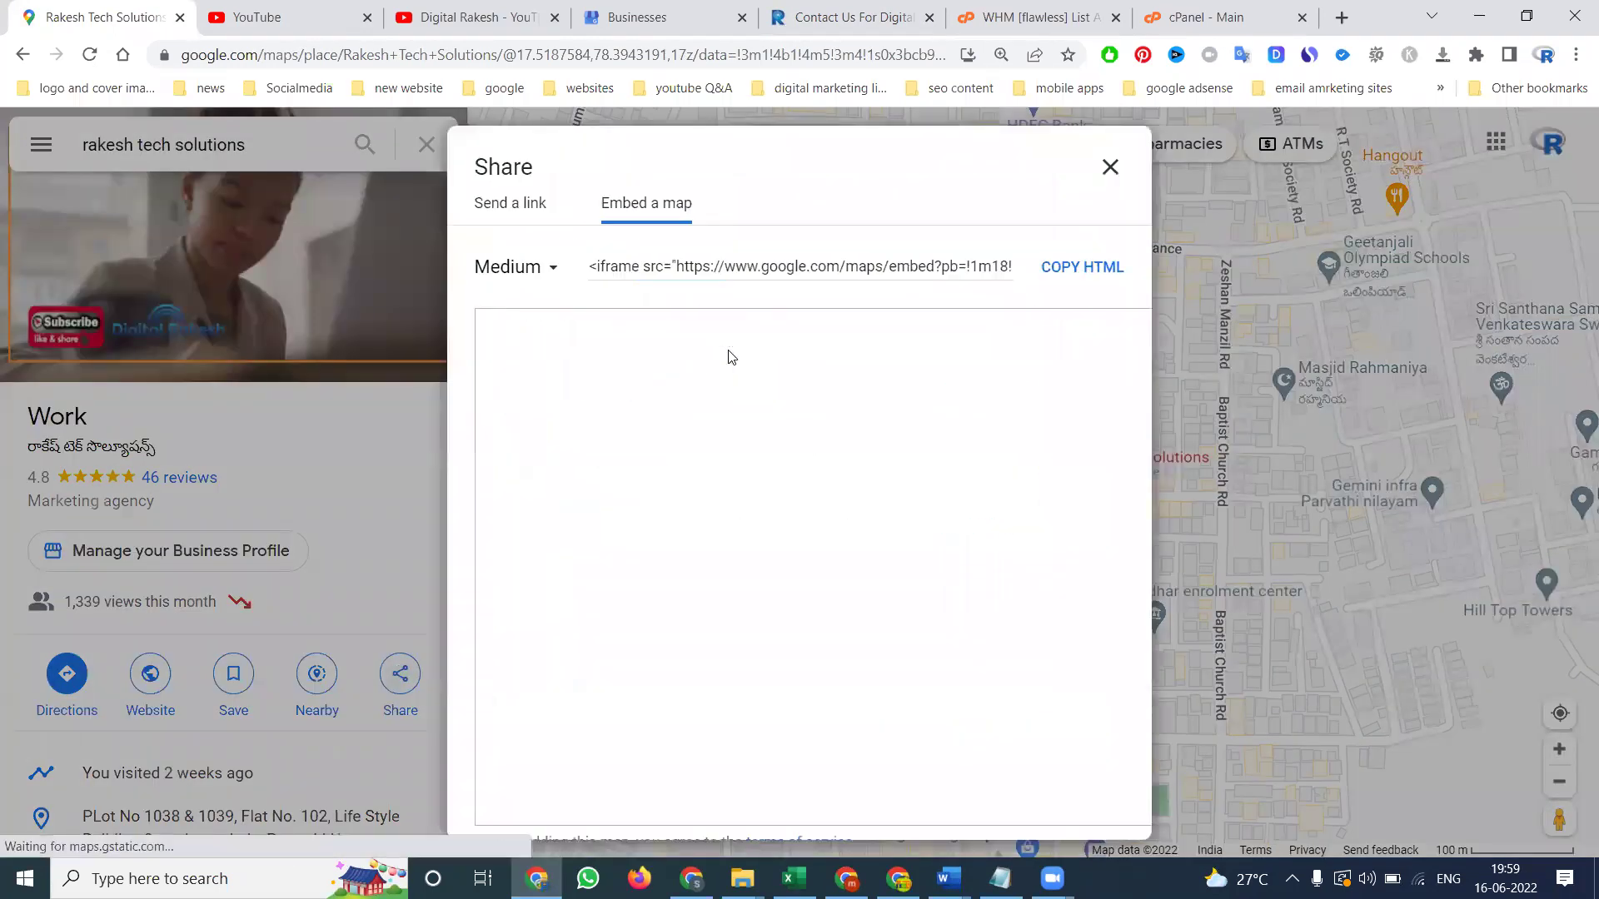
pyautogui.click(702, 242)
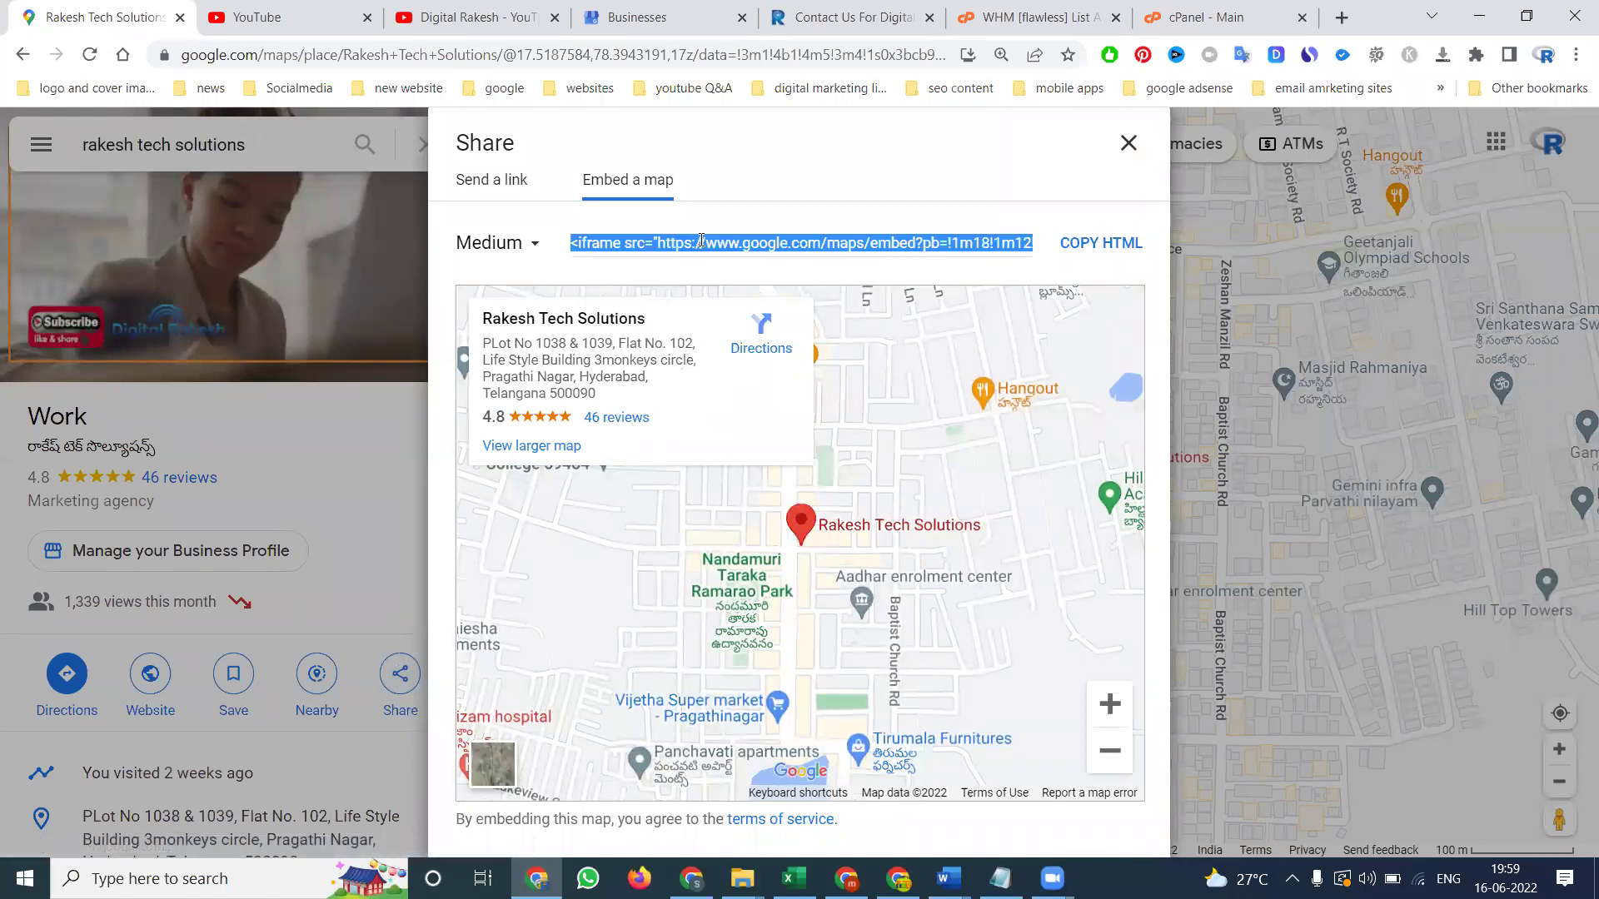
# Launch Notepad from the Run prompt and paste the copied iframe code
pyautogui.press('super+r')
pyautogui.press('Return')
pyautogui.hotkey('ctrl', 'v')
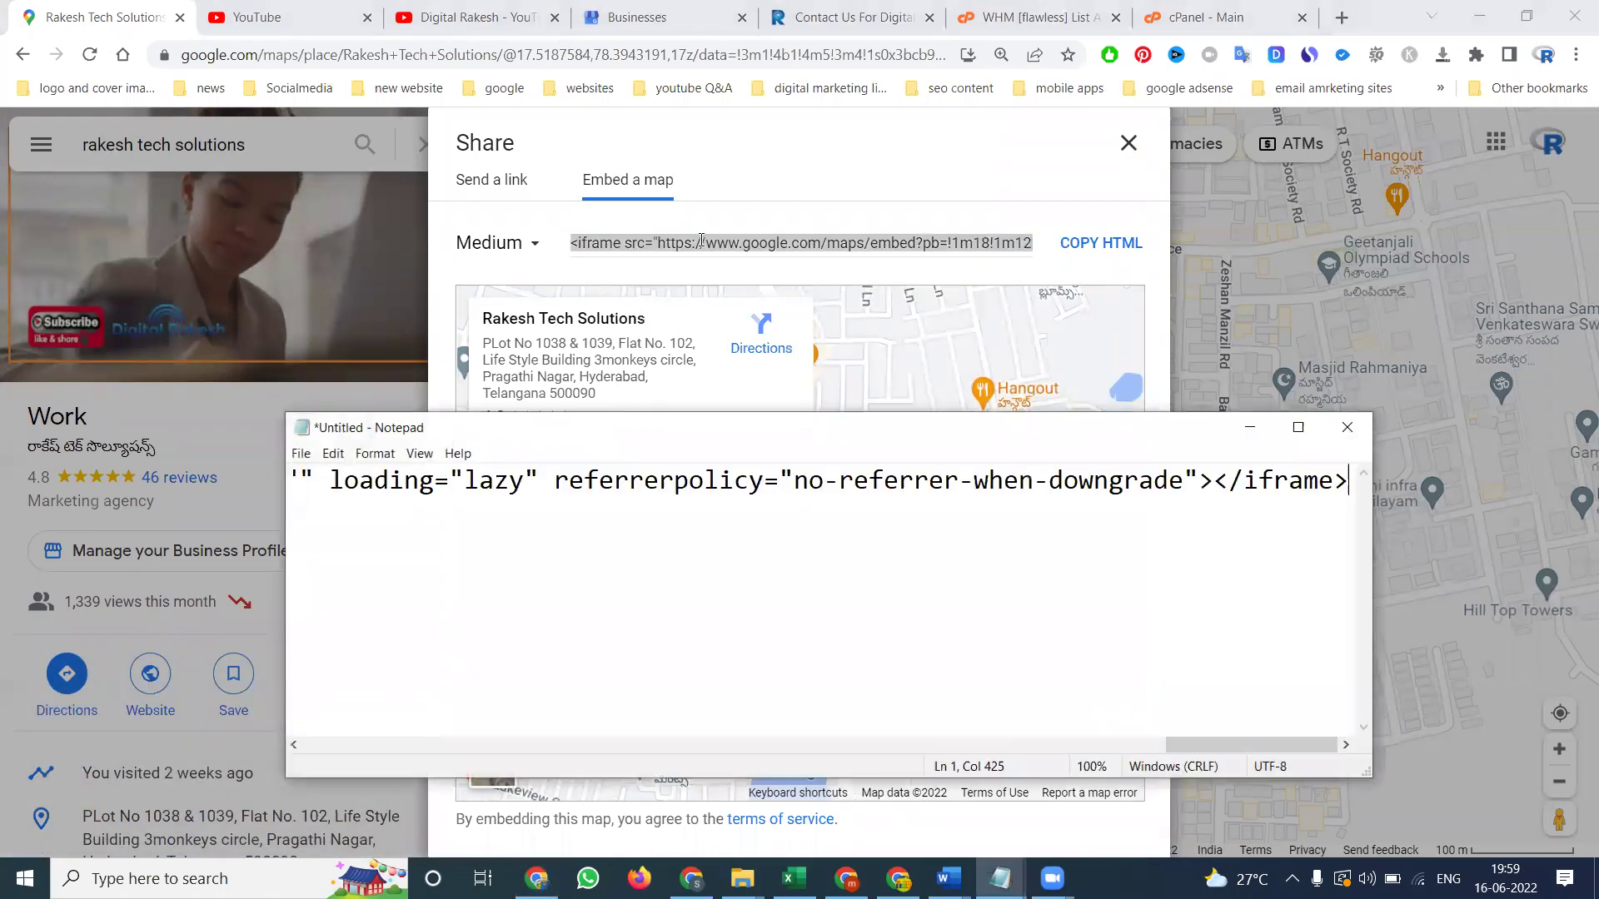
# In the maximized Notepad, change the iframe width from 600 to 100% and select all the code
pyautogui.click(1297, 428)
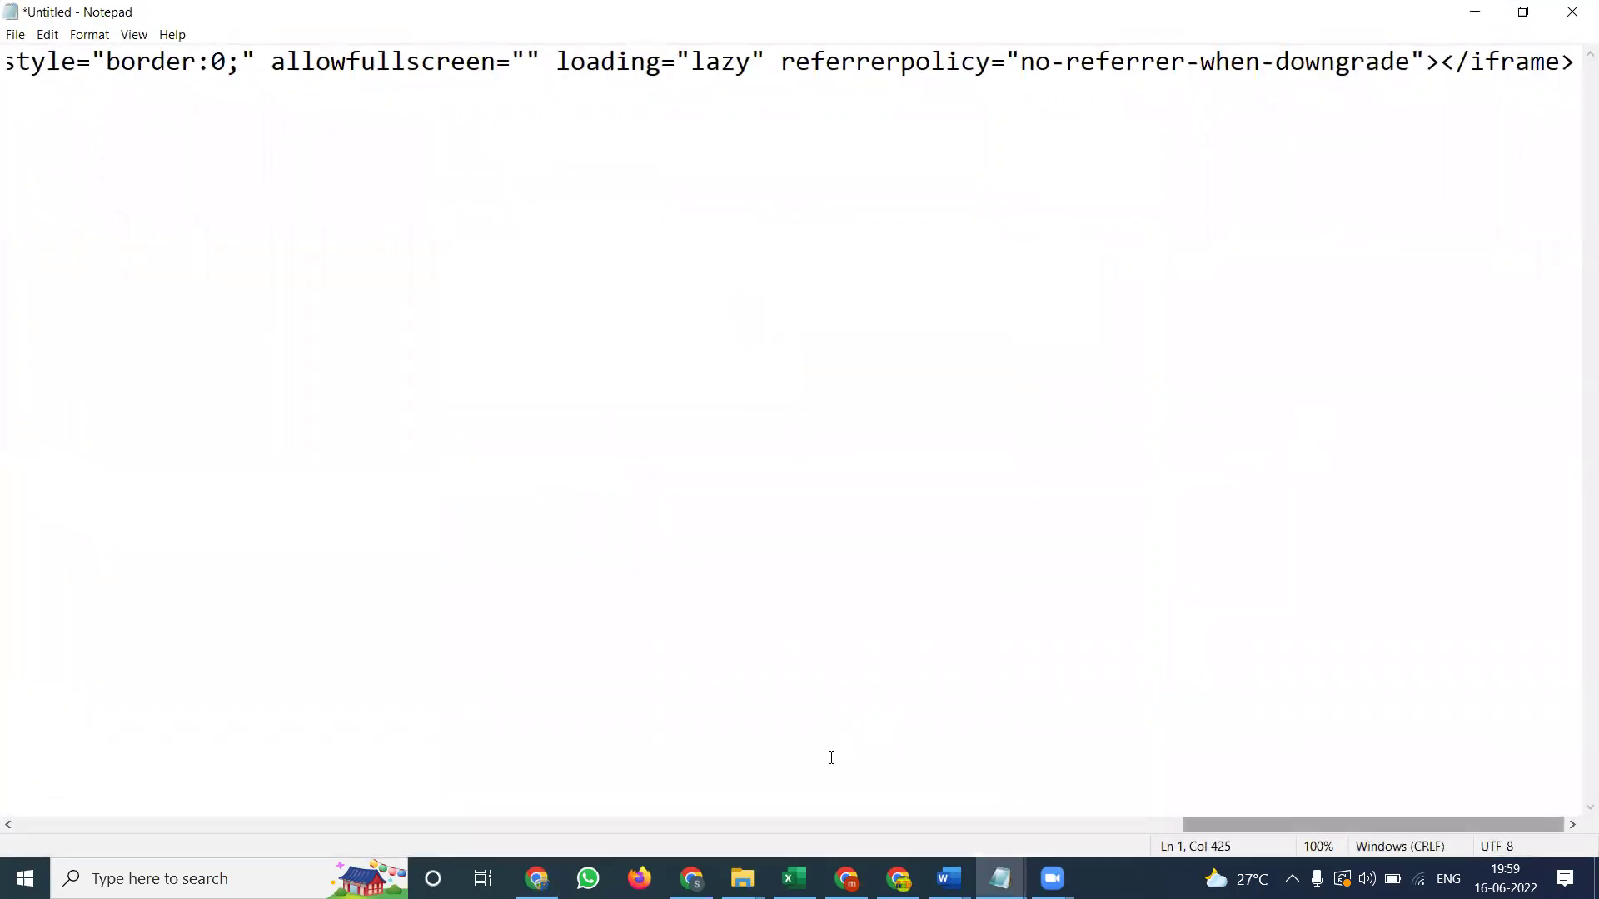
pyautogui.press('Left')
pyautogui.press('Left')
pyautogui.press('Left')
pyautogui.hscroll(-5, 831, 758)
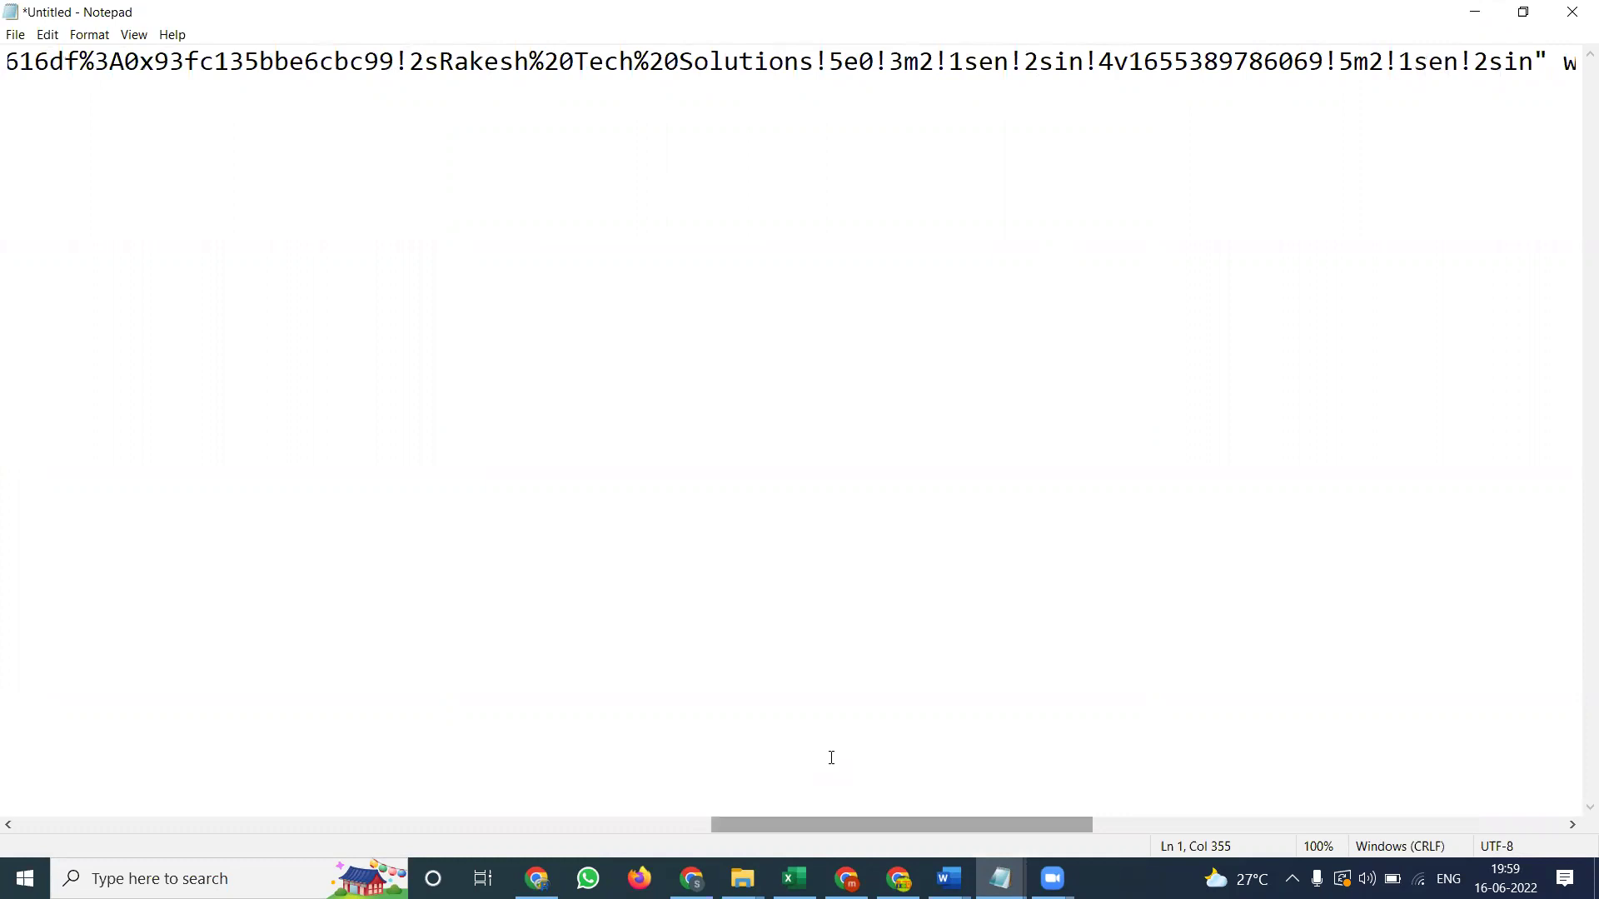
pyautogui.hscroll(-2, 831, 757)
pyautogui.hscroll(-10, 535, 820)
pyautogui.hscroll(-8, 445, 818)
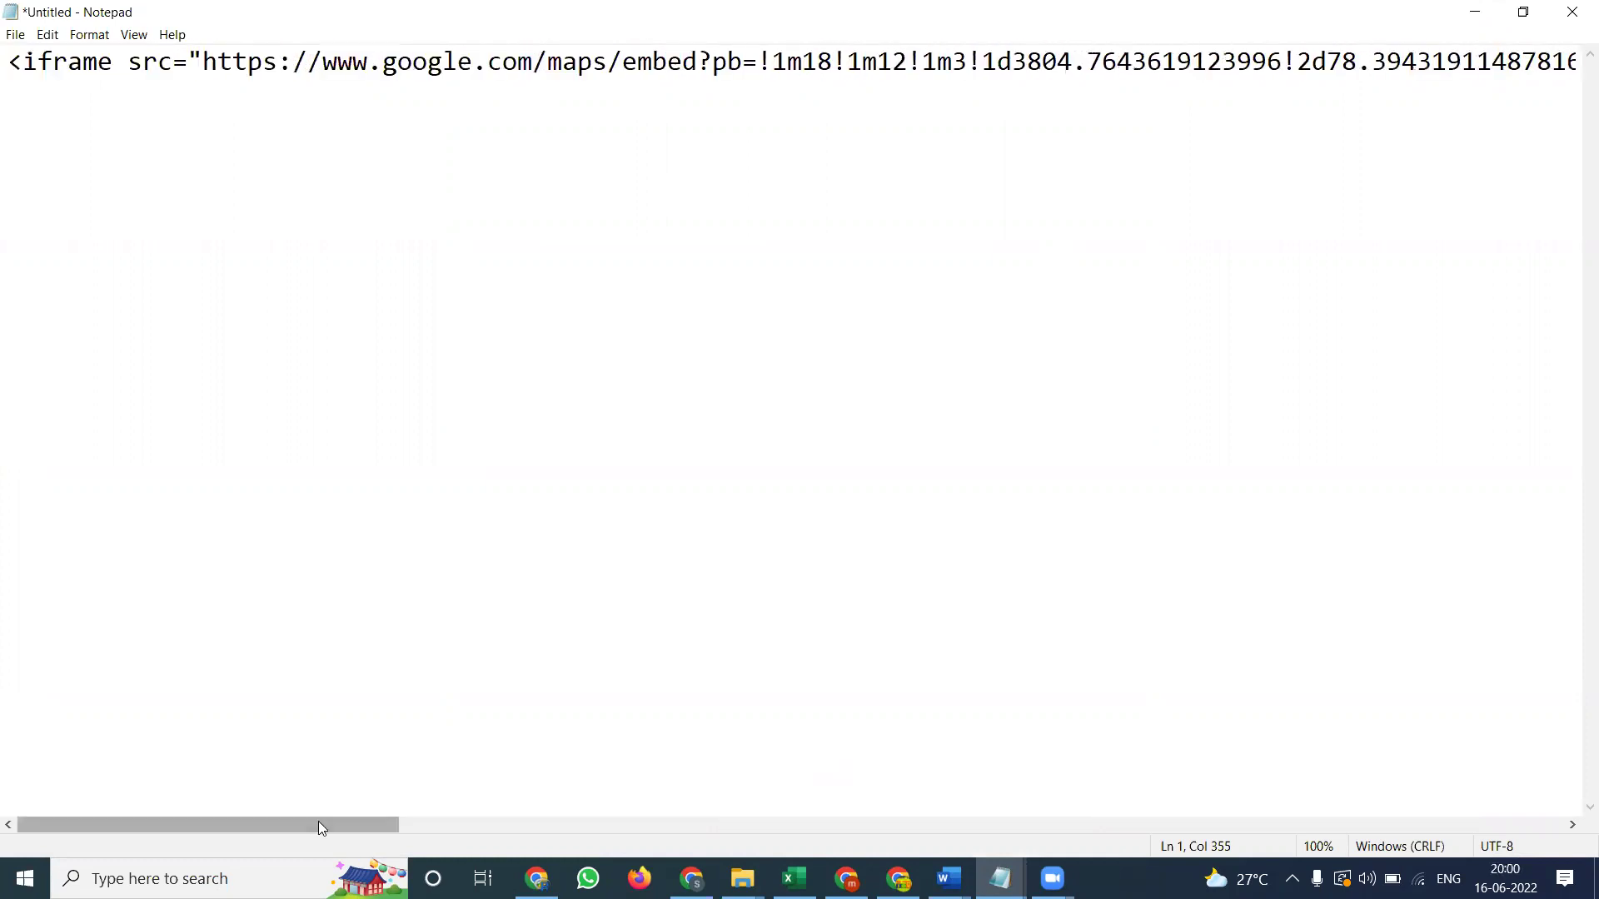
pyautogui.click(521, 811)
pyautogui.press('Right')
pyautogui.press('Right')
pyautogui.press('Right')
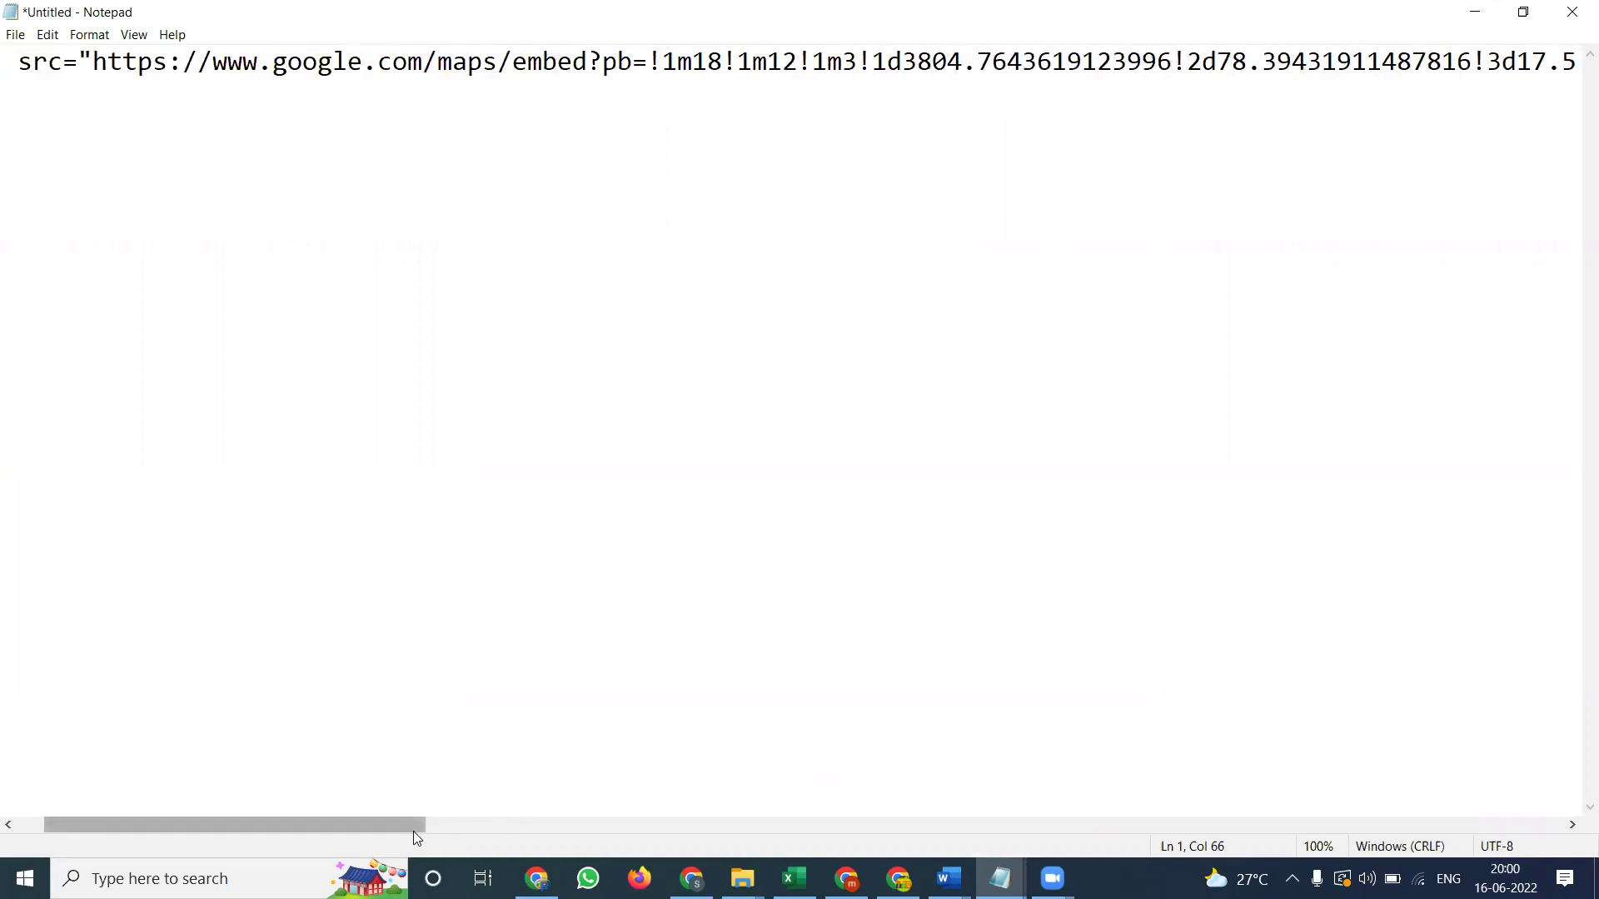
pyautogui.click(543, 818)
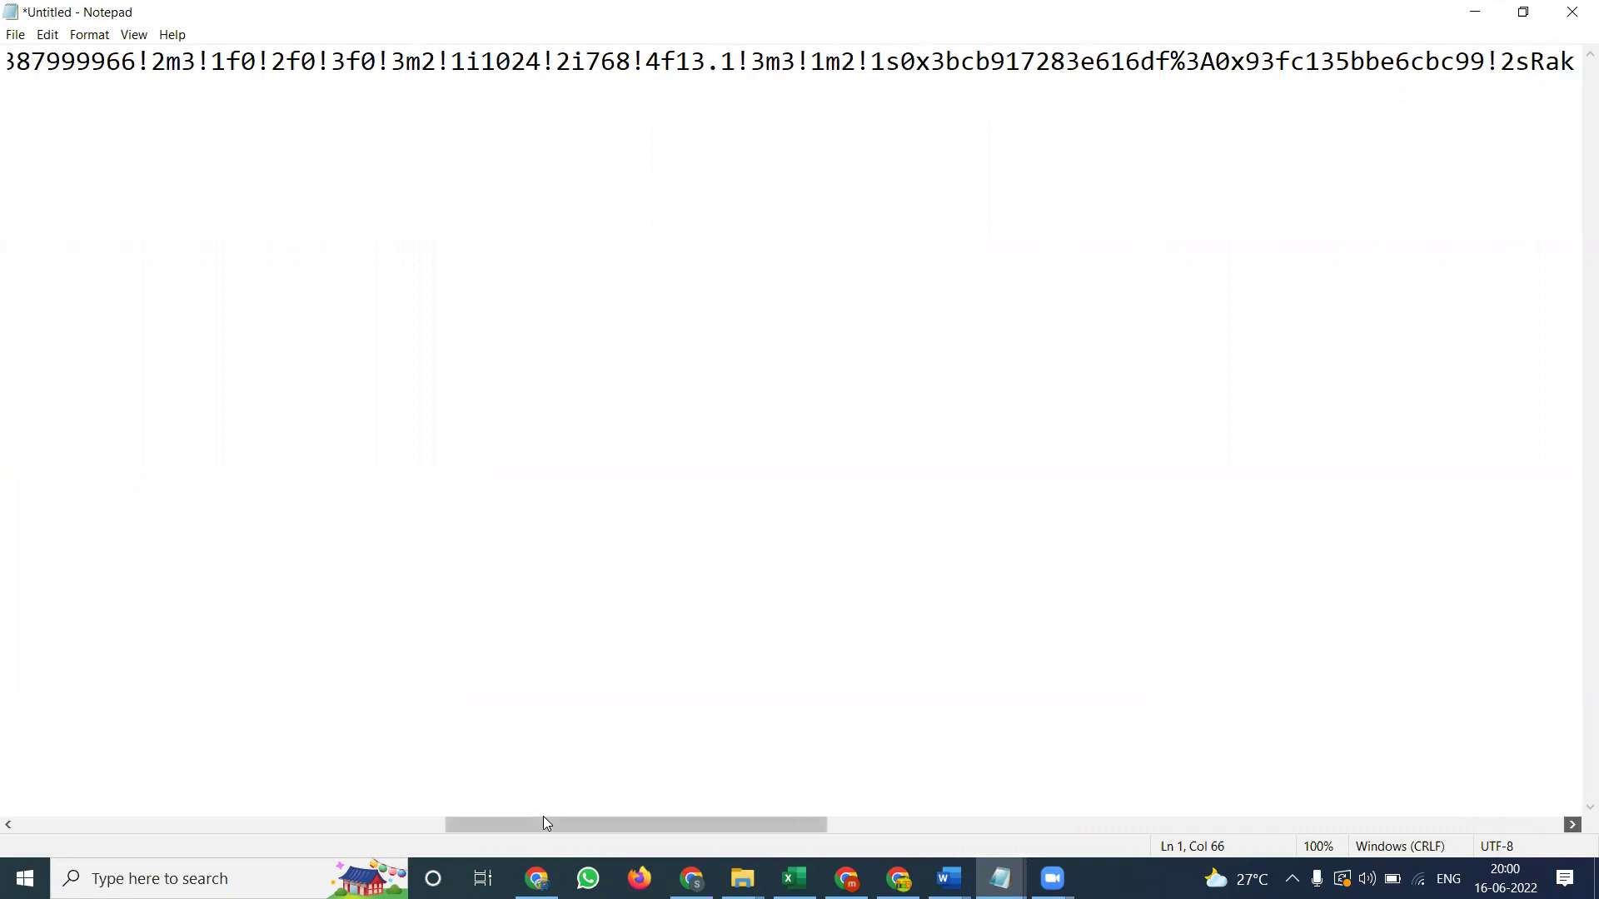
pyautogui.hscroll(2, 544, 815)
pyautogui.hscroll(2, 544, 816)
pyautogui.hscroll(2, 543, 816)
pyautogui.hscroll(2, 543, 816)
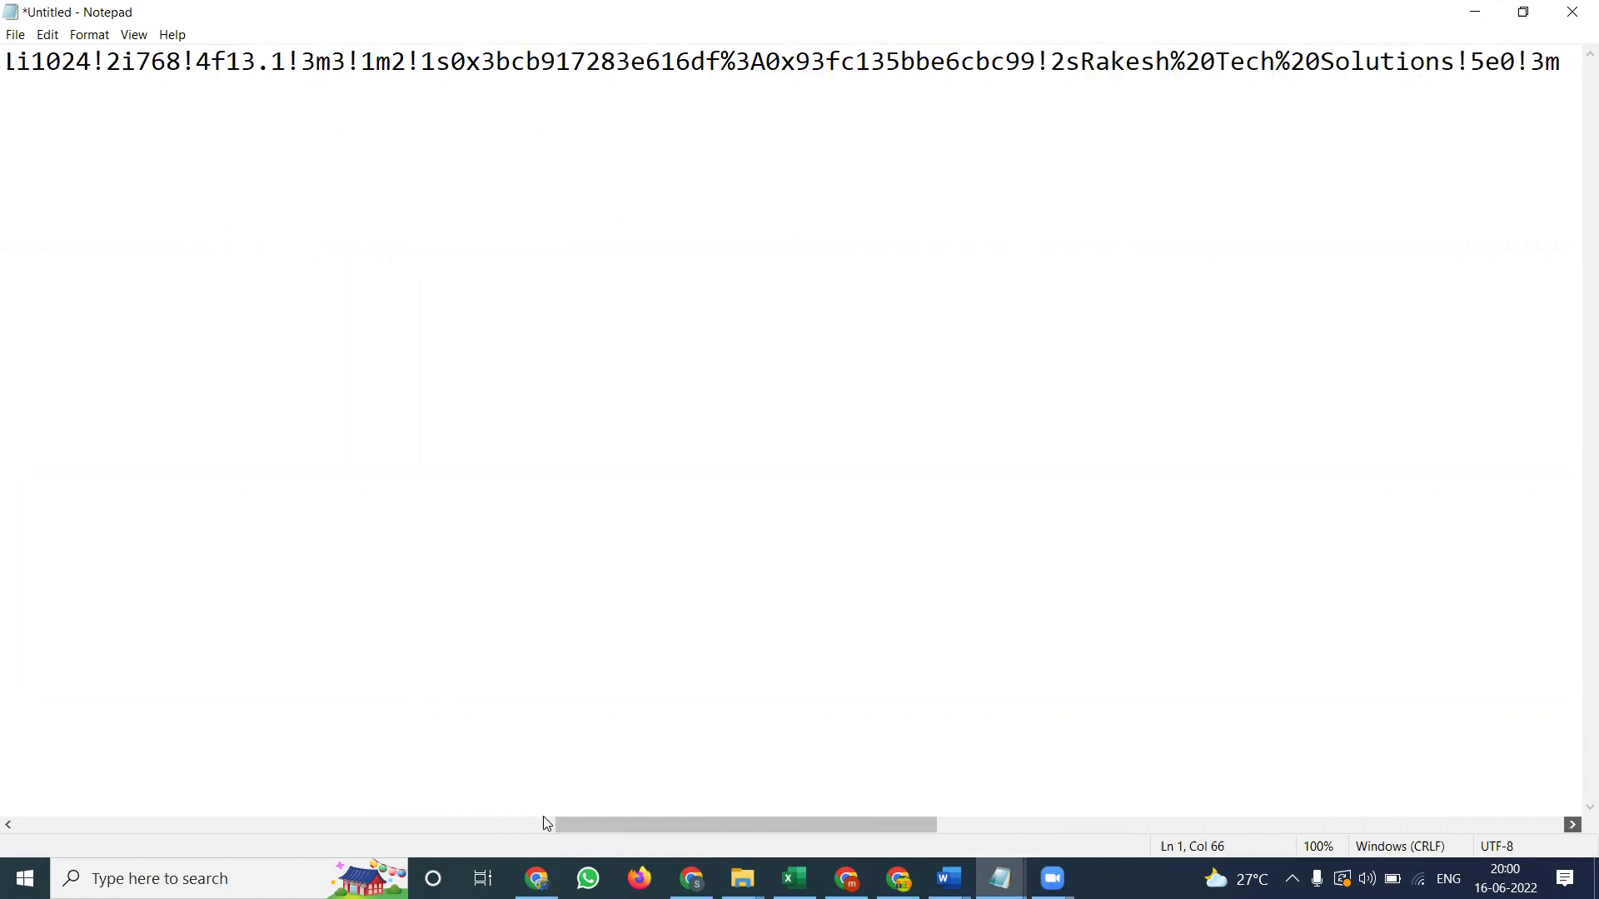
pyautogui.hscroll(2, 543, 822)
pyautogui.hscroll(2, 543, 822)
pyautogui.hscroll(2, 543, 822)
pyautogui.hscroll(2, 544, 822)
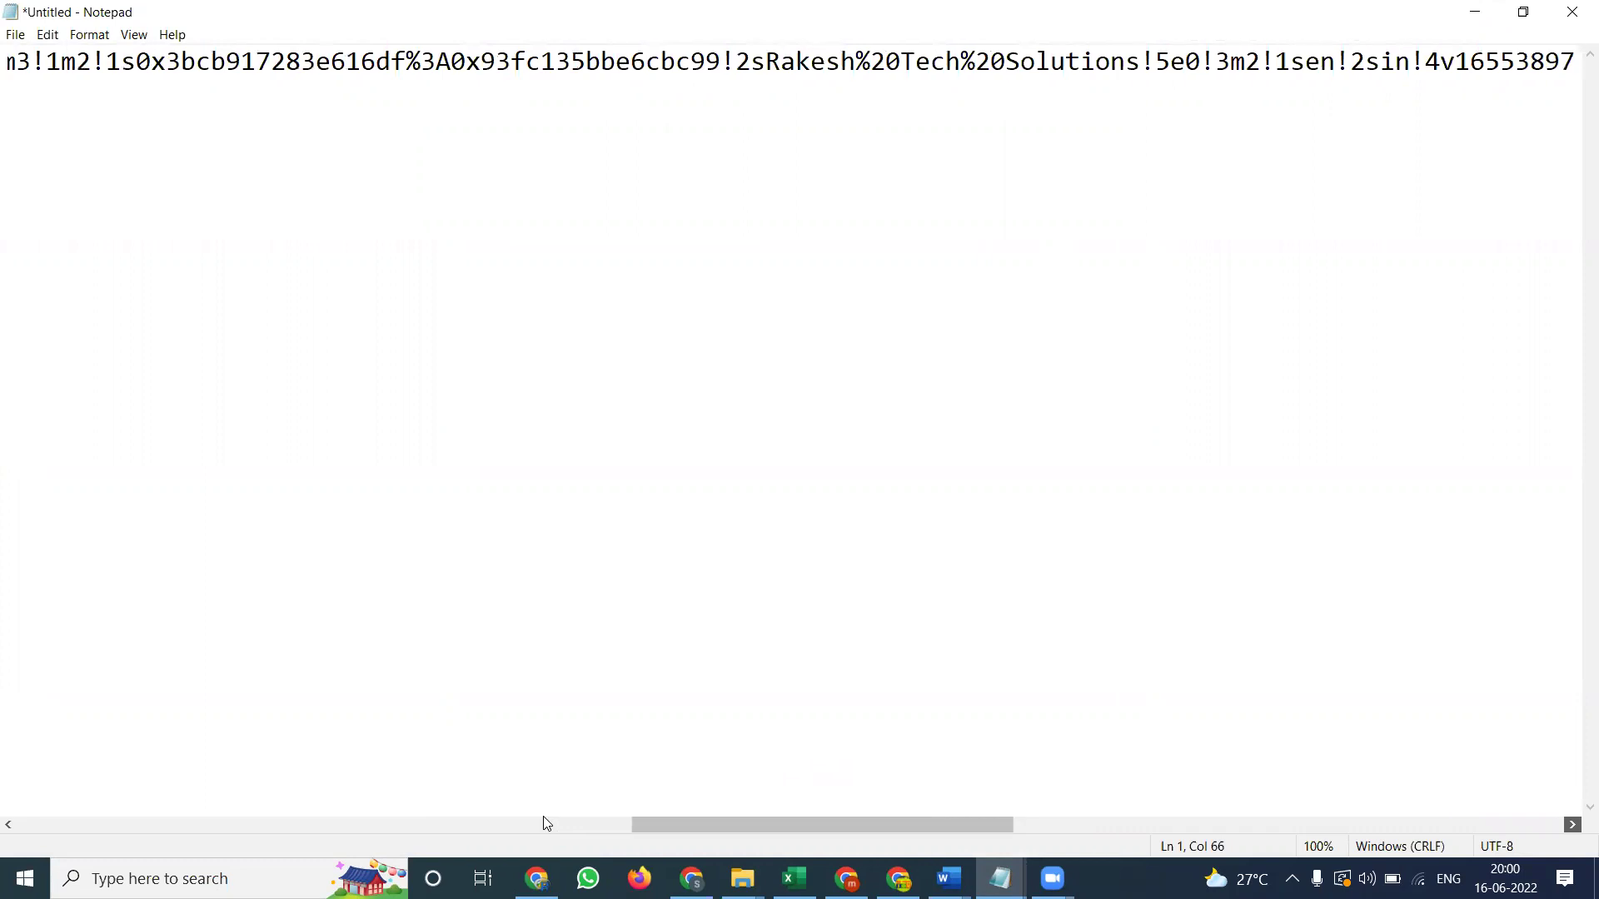
pyautogui.hscroll(2, 544, 822)
pyautogui.hscroll(2, 544, 822)
pyautogui.hscroll(2, 544, 823)
pyautogui.hscroll(2, 543, 823)
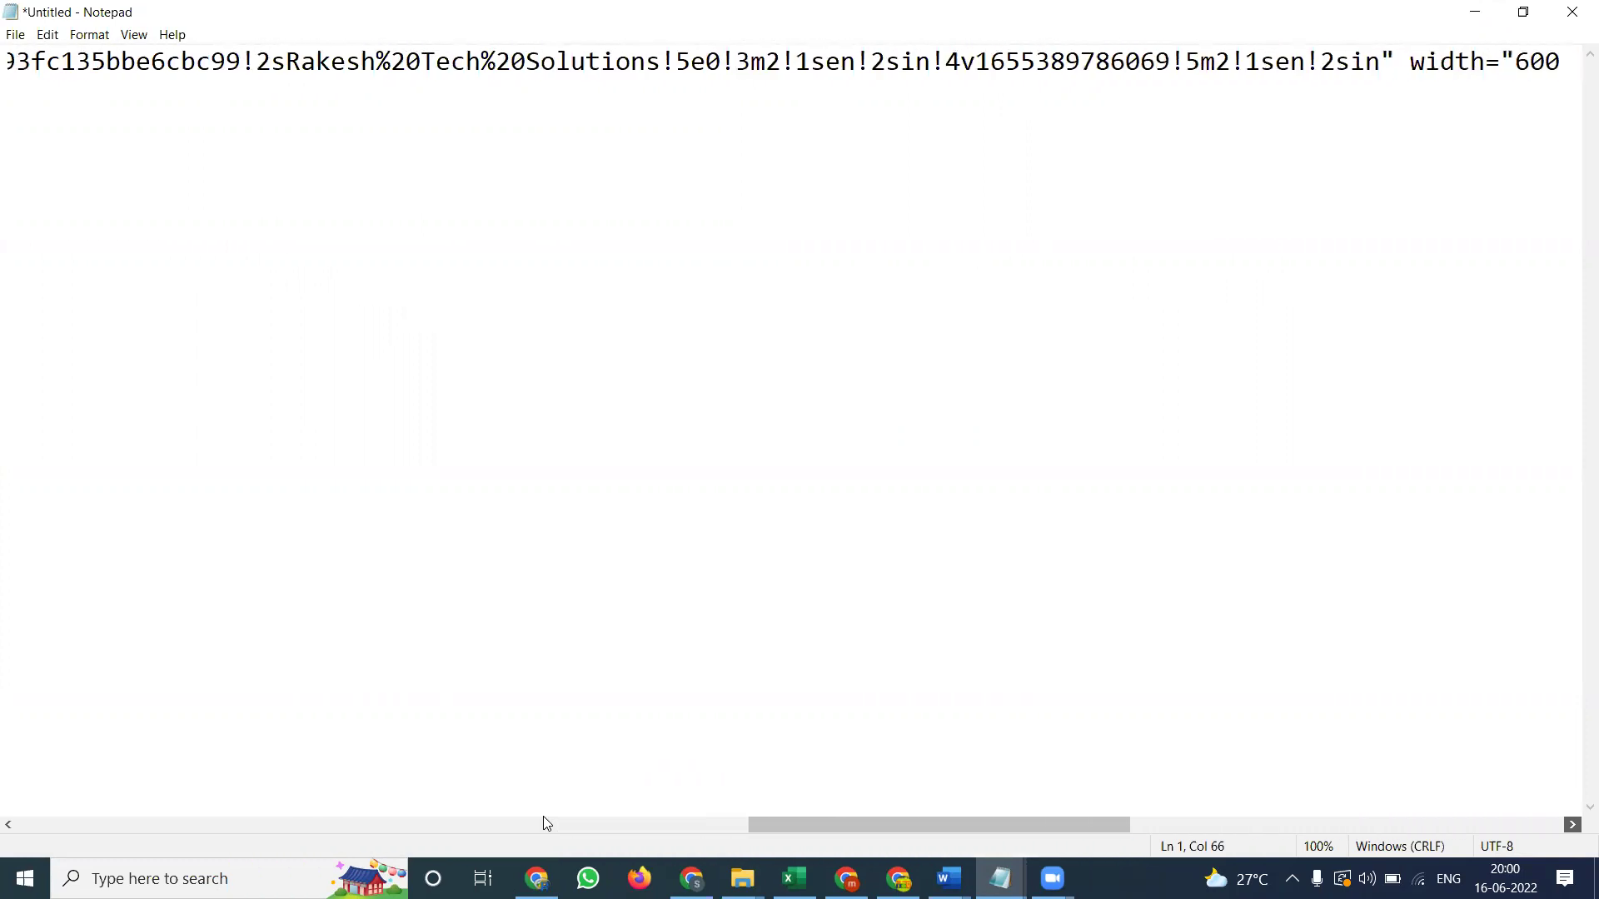
pyautogui.hscroll(2, 543, 822)
pyautogui.hscroll(2, 544, 822)
pyautogui.hscroll(2, 544, 822)
pyautogui.hscroll(2, 543, 821)
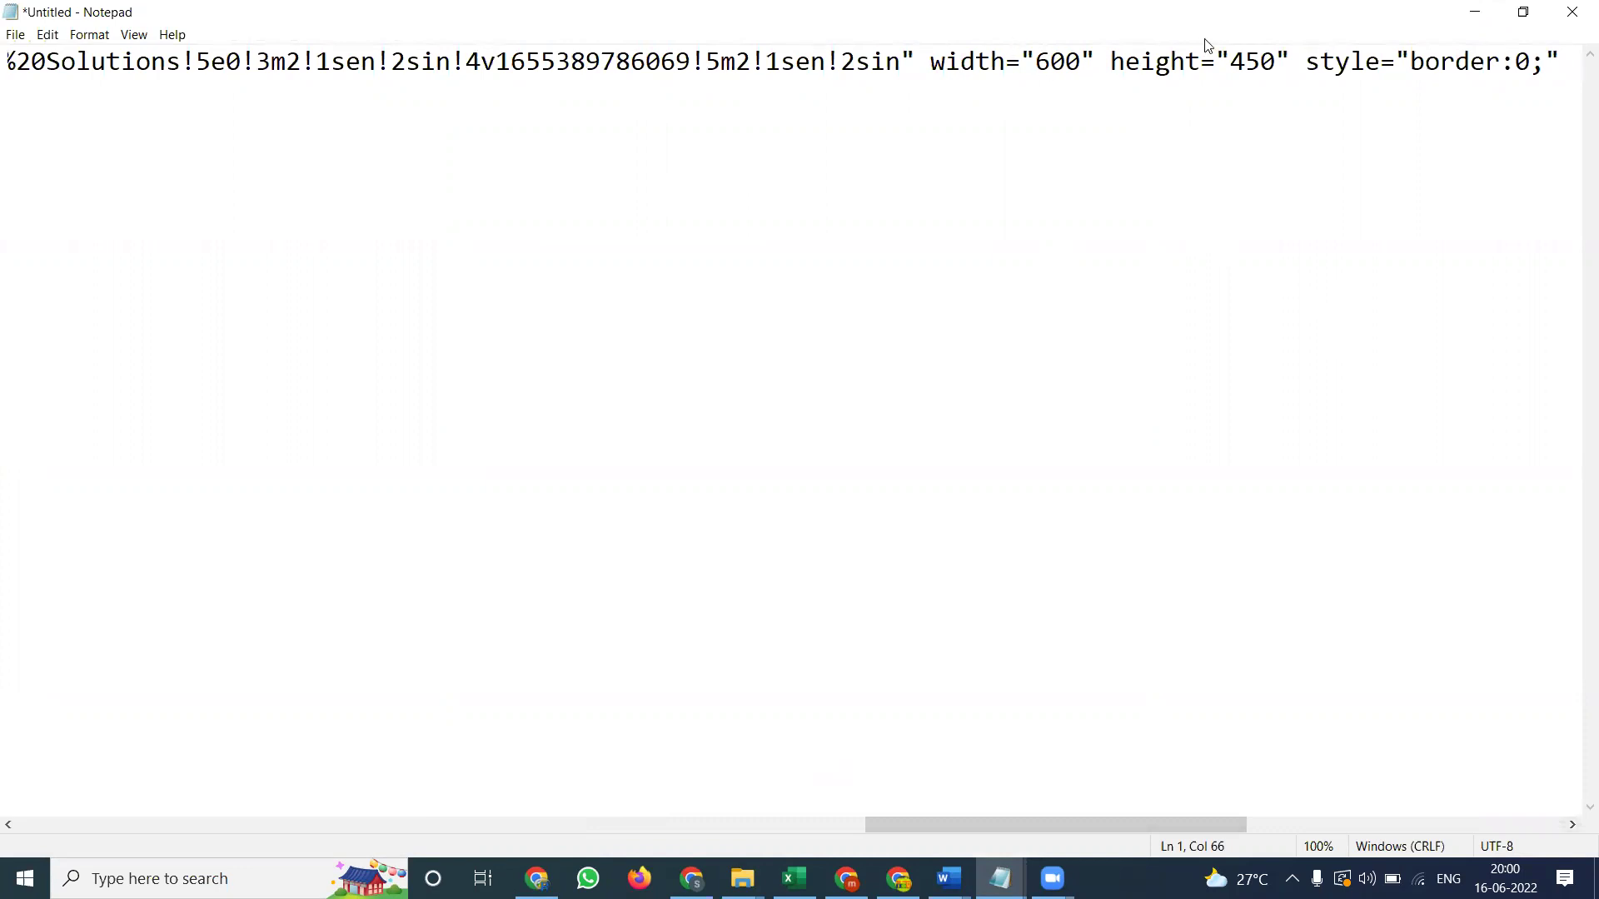
pyautogui.doubleClick(1046, 61)
pyautogui.click(1046, 61)
pyautogui.doubleClick(1046, 61)
pyautogui.click(1046, 62)
pyautogui.press('BackSpace')
pyautogui.write('100')
pyautogui.write('%')
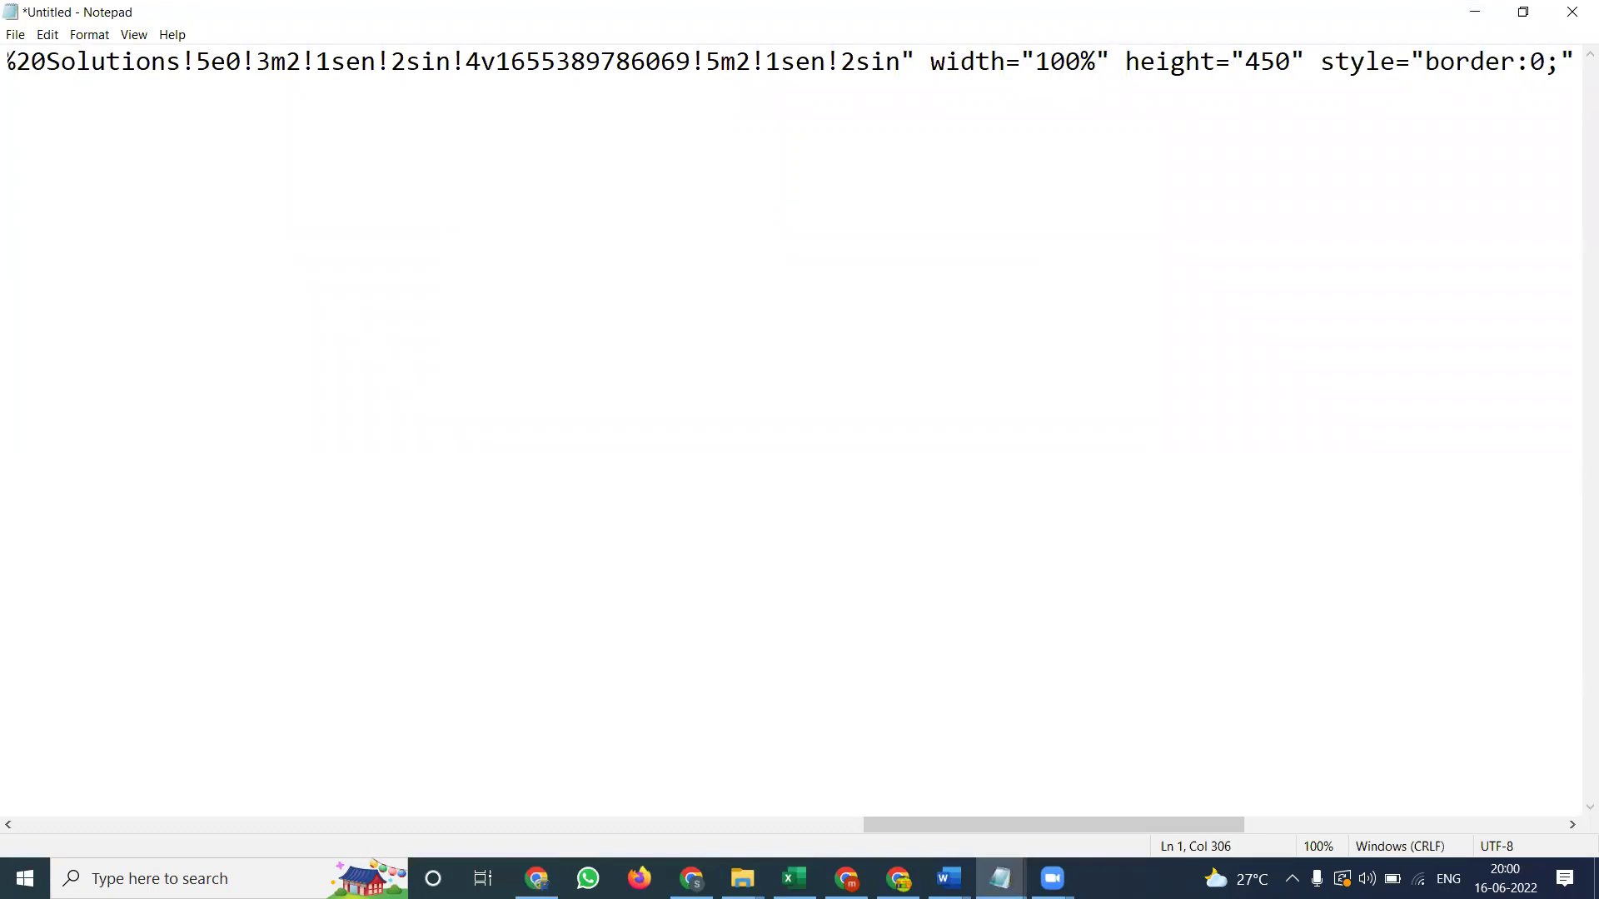
pyautogui.hotkey('ctrl', 'a')
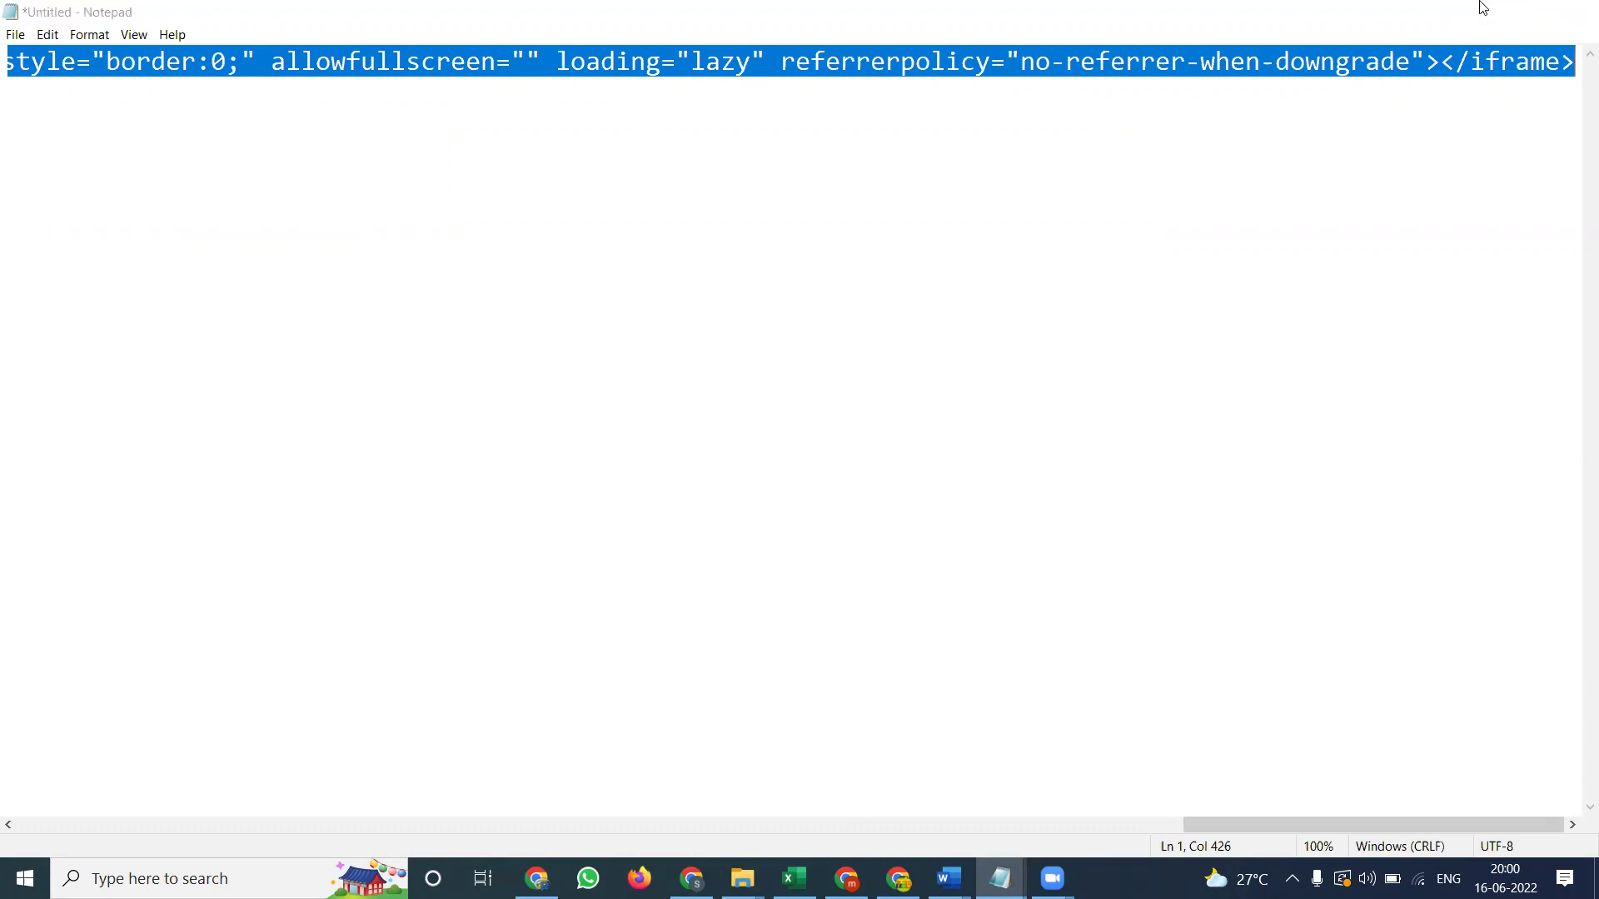
# Return to the browser and open cPanel File Manager, glancing at the live Contact us page
pyautogui.click(1479, 8)
pyautogui.click(811, 15)
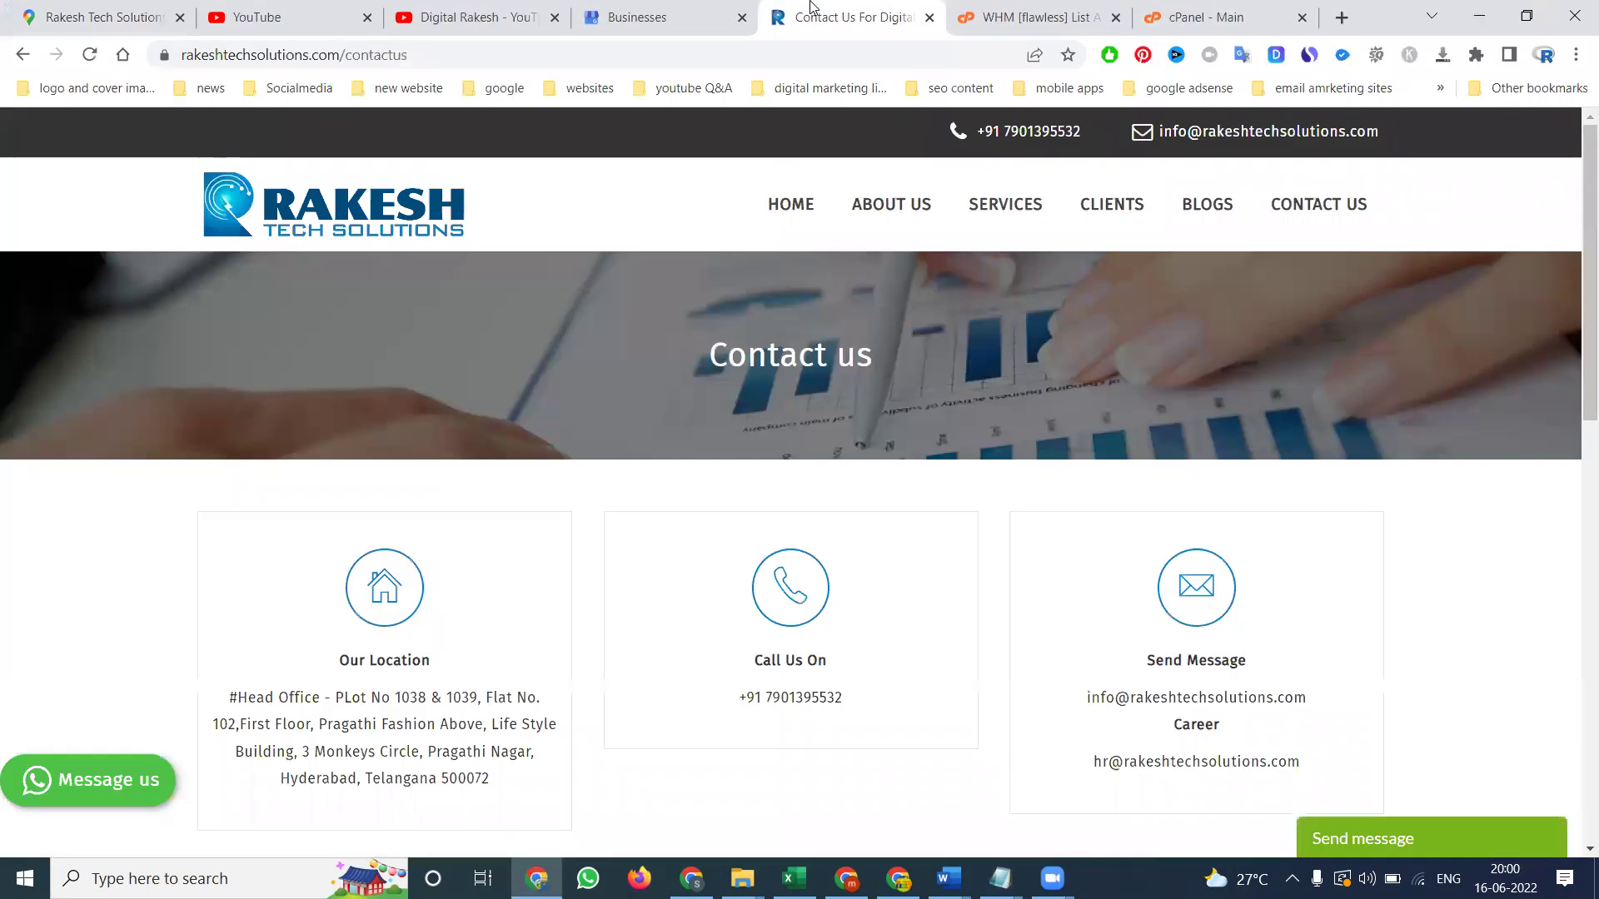
pyautogui.click(1177, 8)
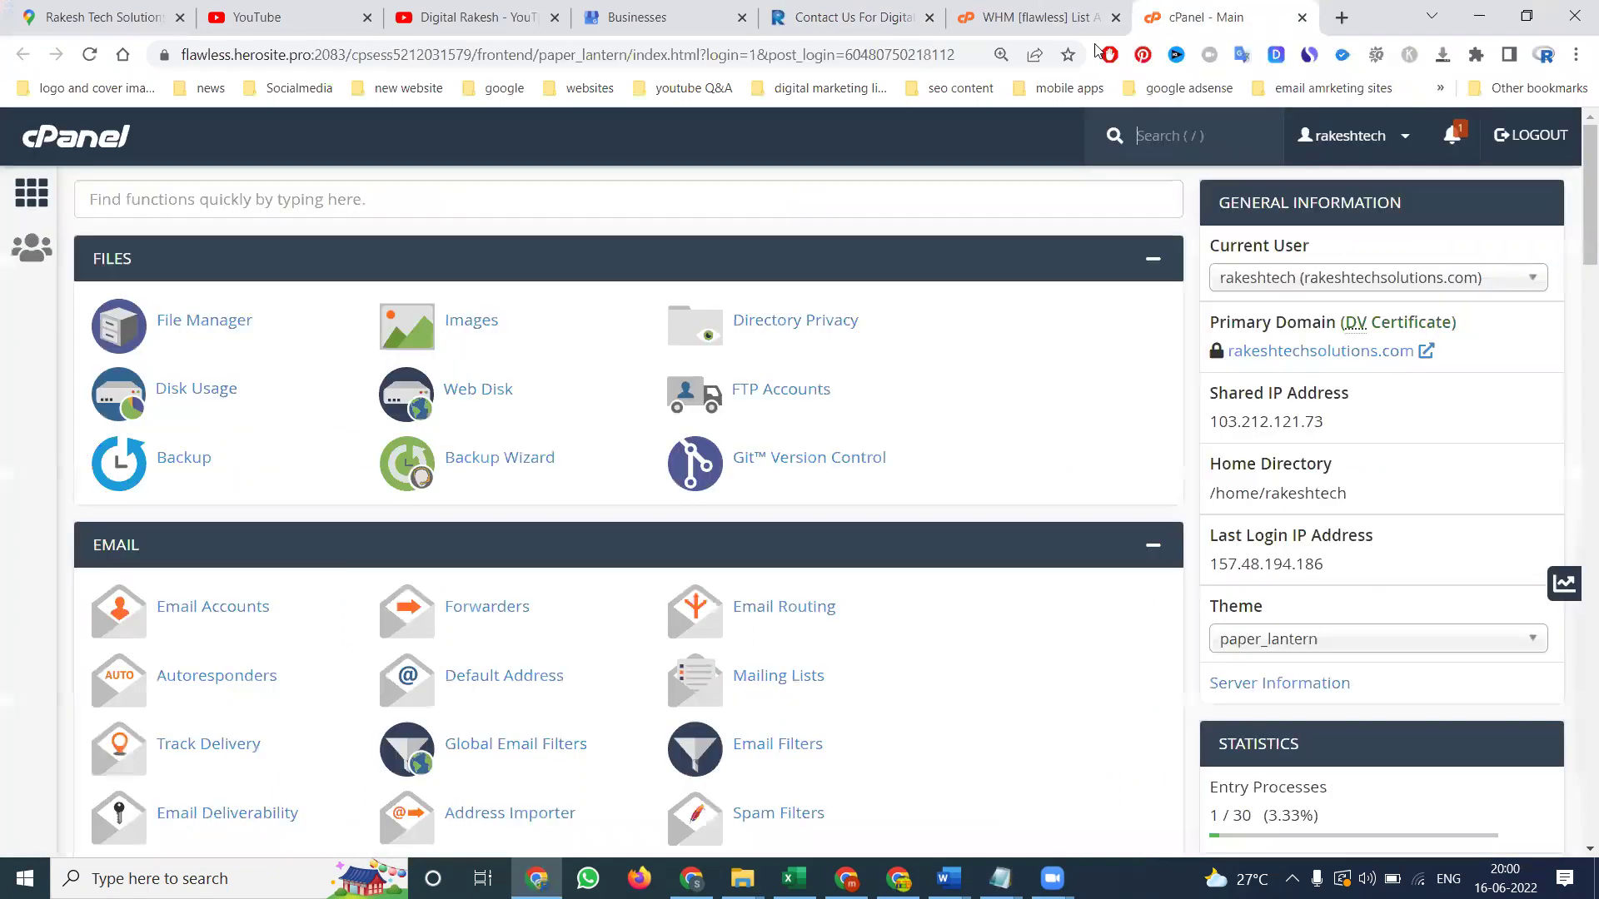
pyautogui.click(218, 322)
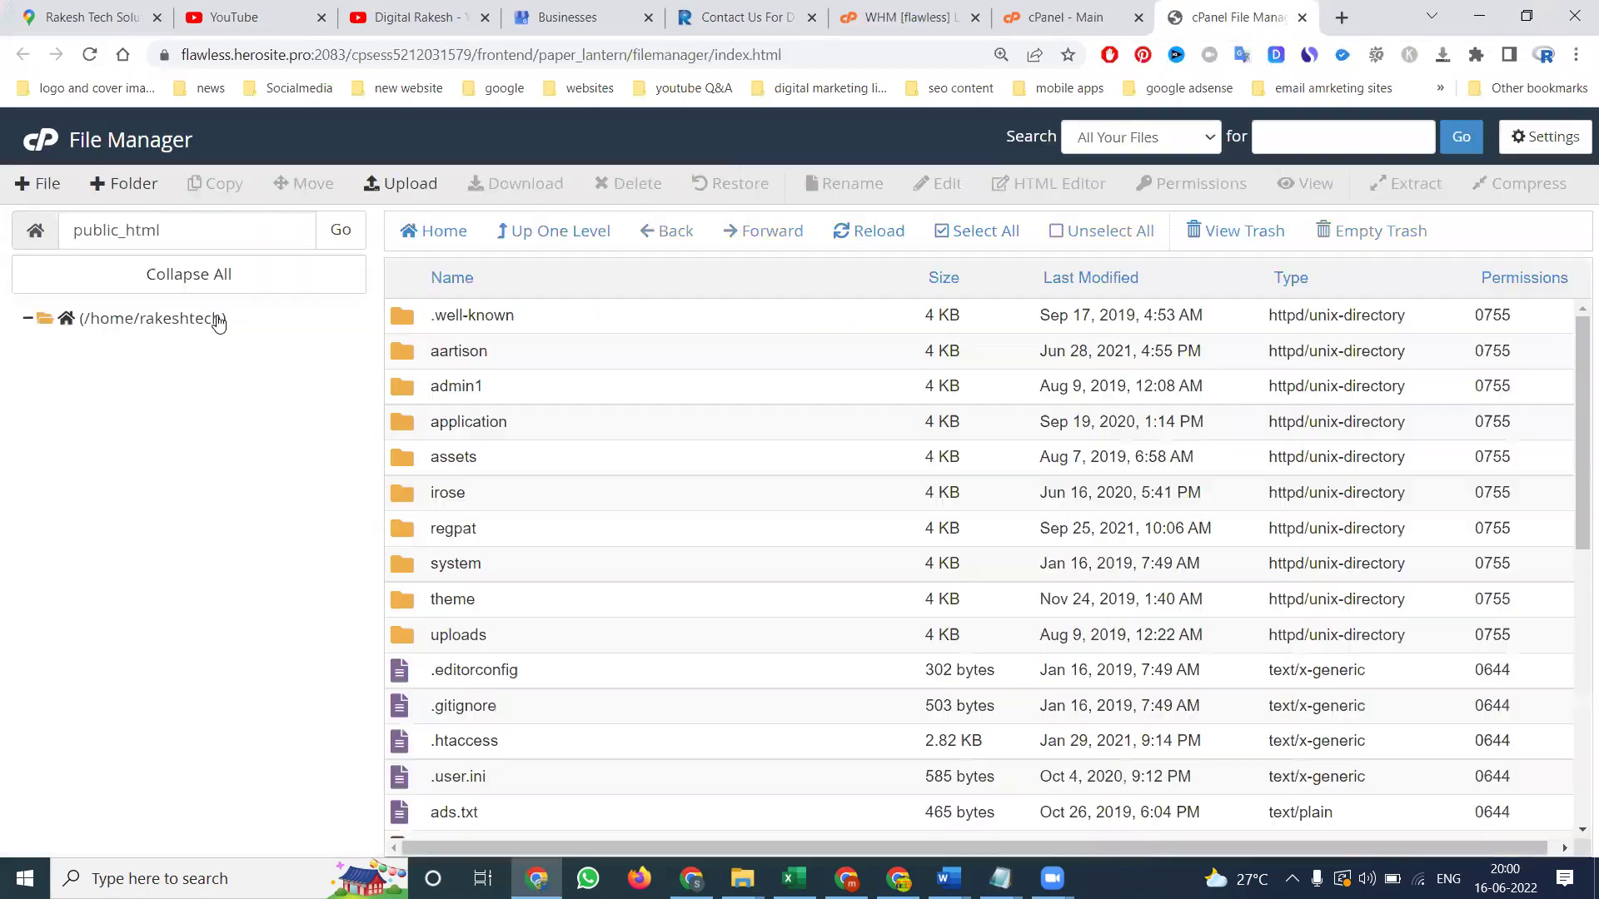
pyautogui.click(762, 9)
pyautogui.scroll(-3, 853, 387)
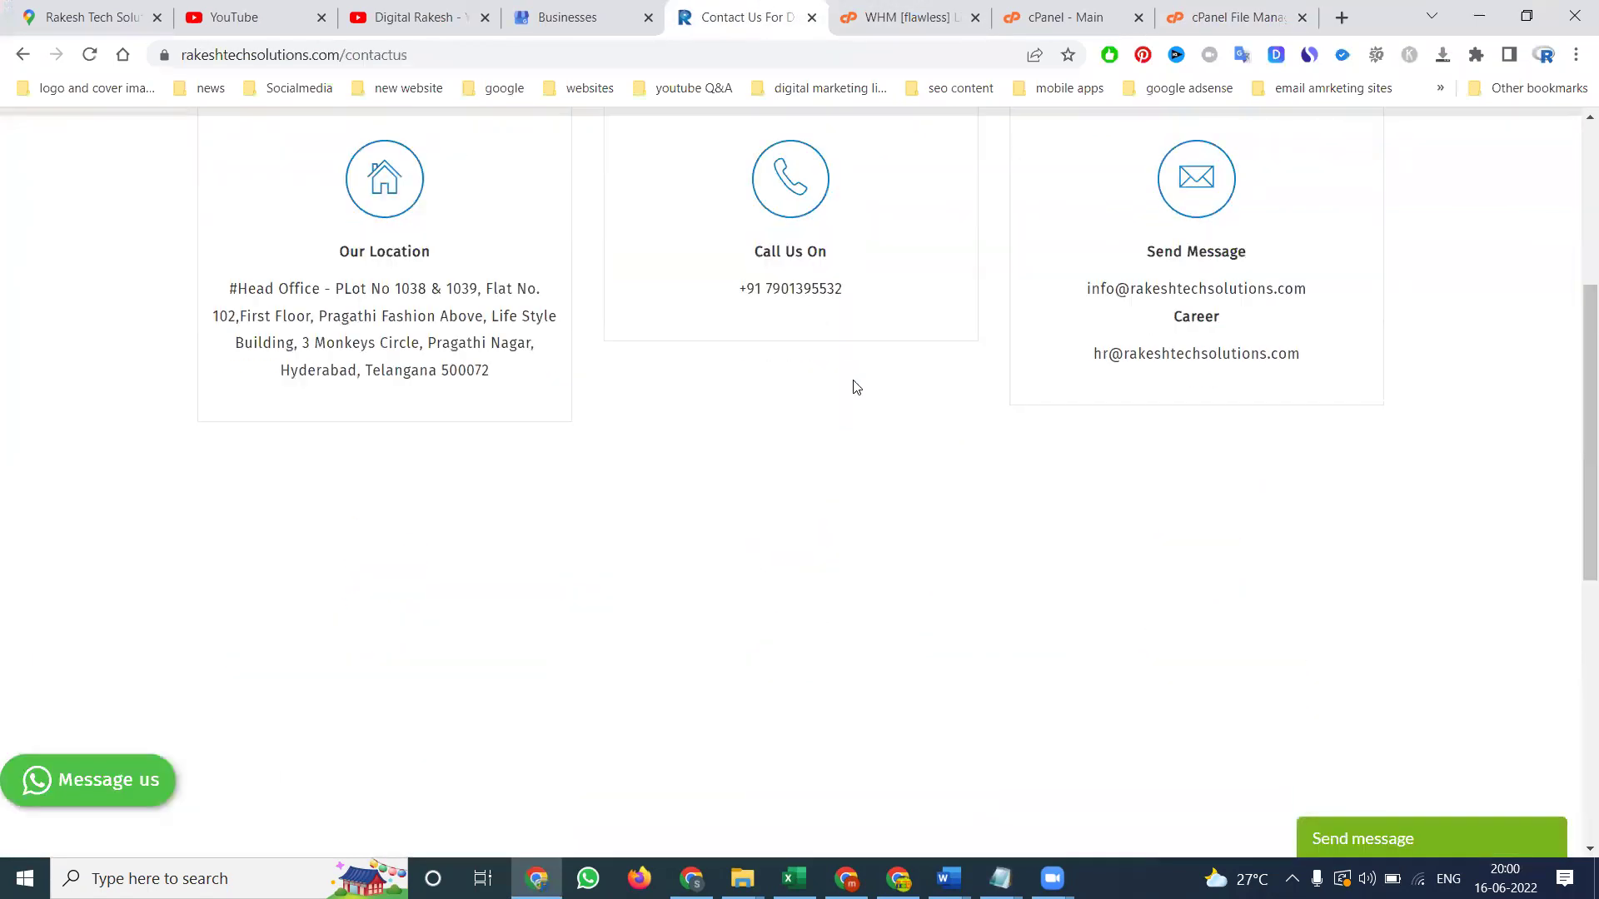
pyautogui.scroll(-4, 853, 386)
pyautogui.scroll(2, 852, 385)
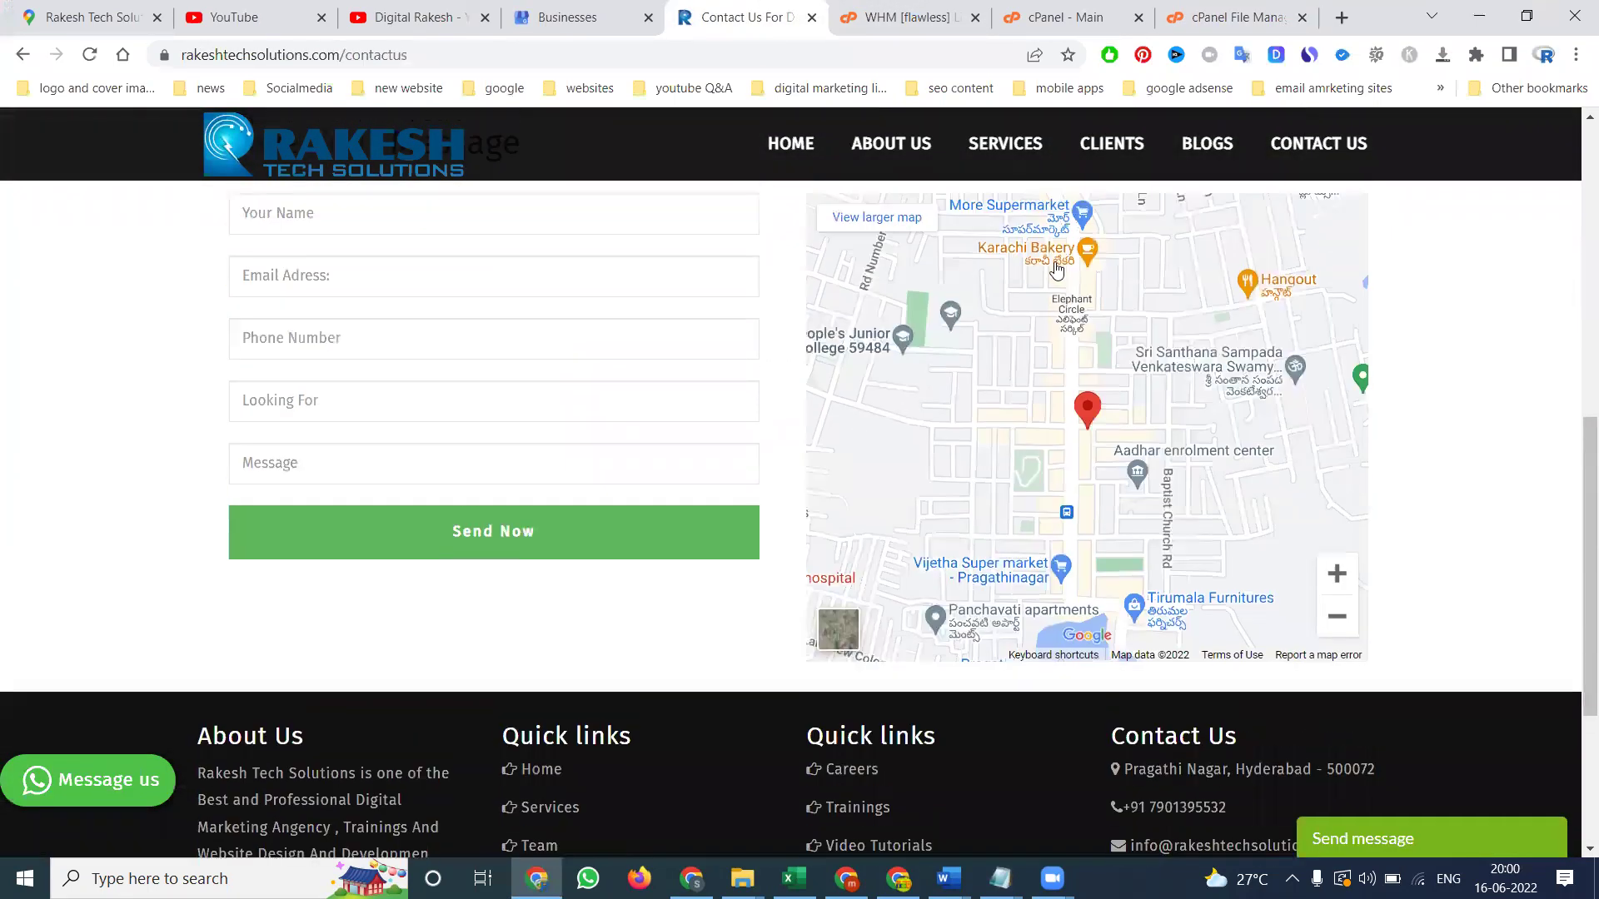
pyautogui.scroll(1, 1005, 483)
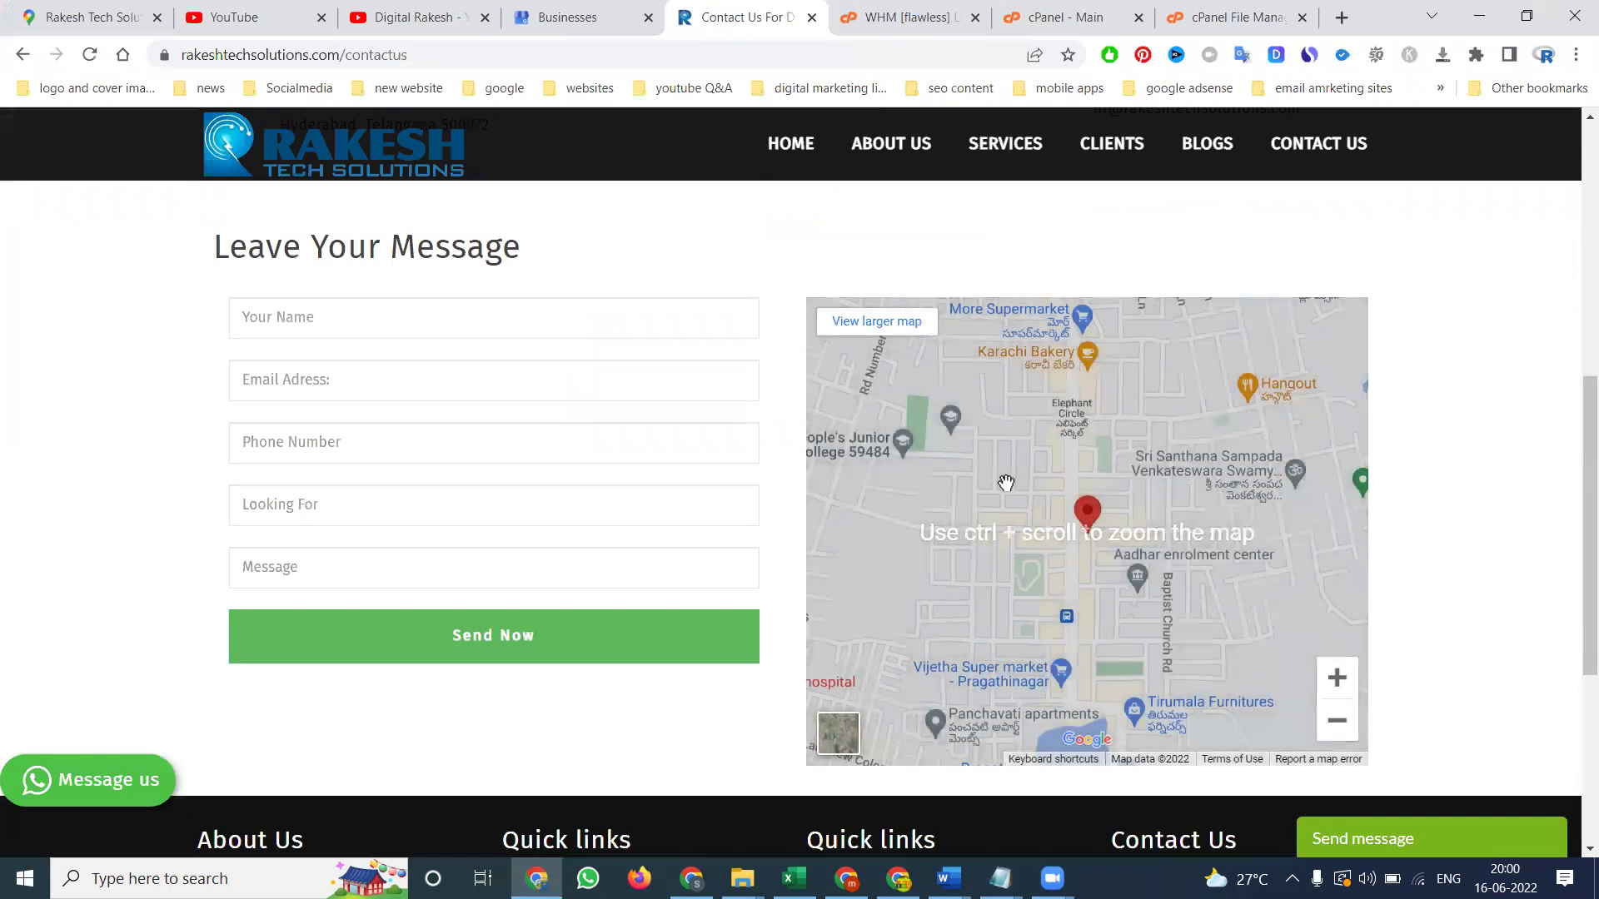
# Open the application and then views folders in File Manager, checking the map embed code in between
pyautogui.click(1208, 15)
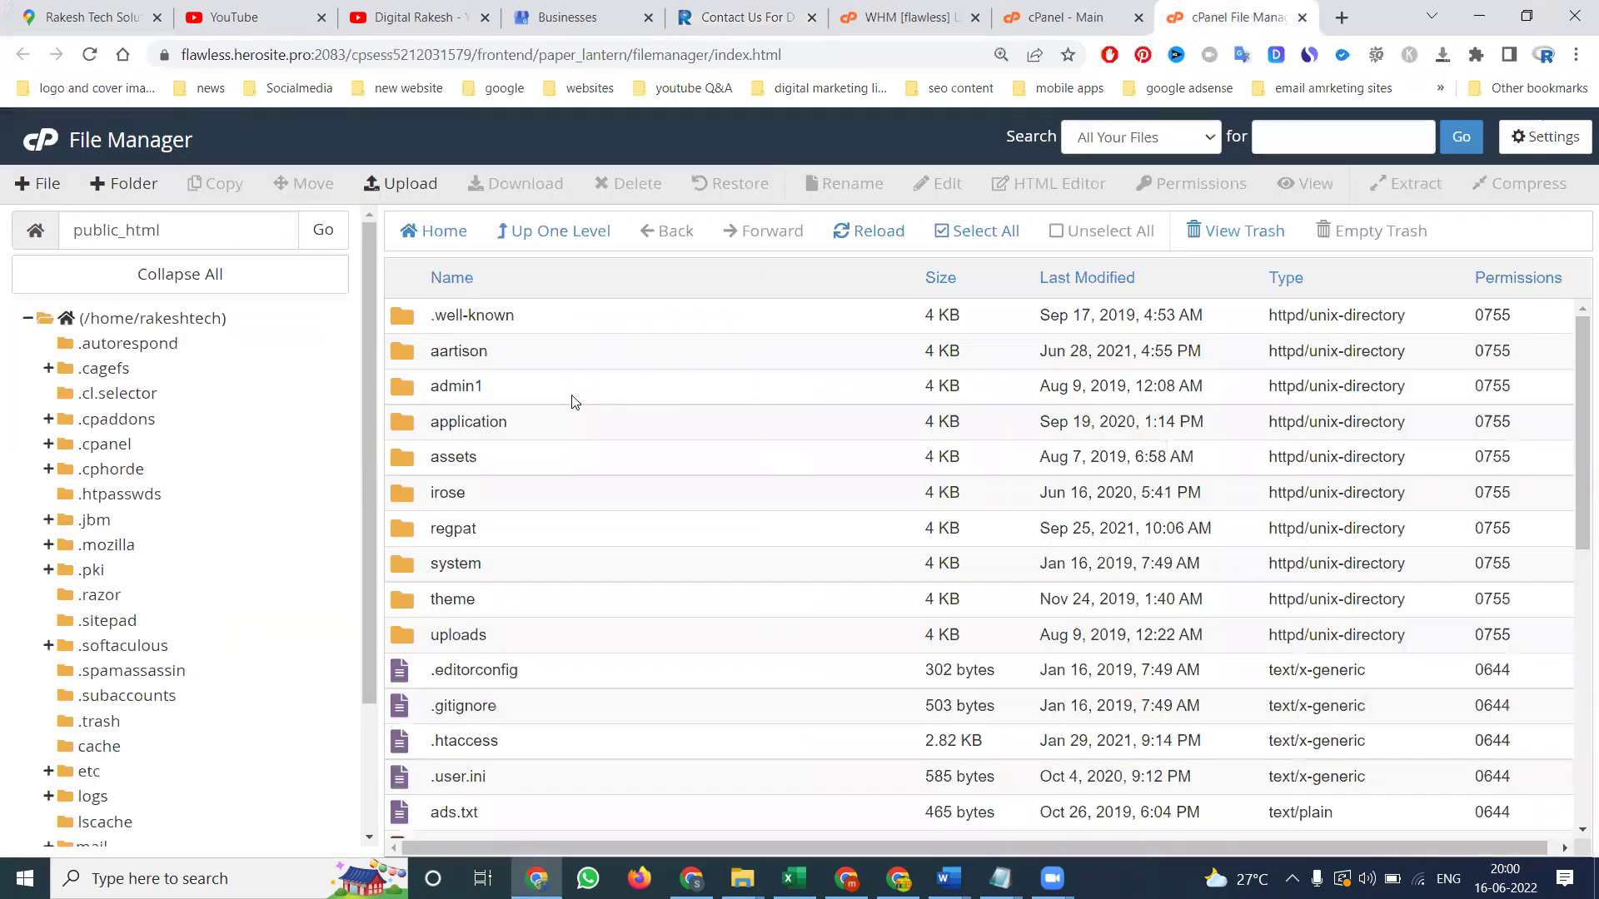
pyautogui.doubleClick(539, 421)
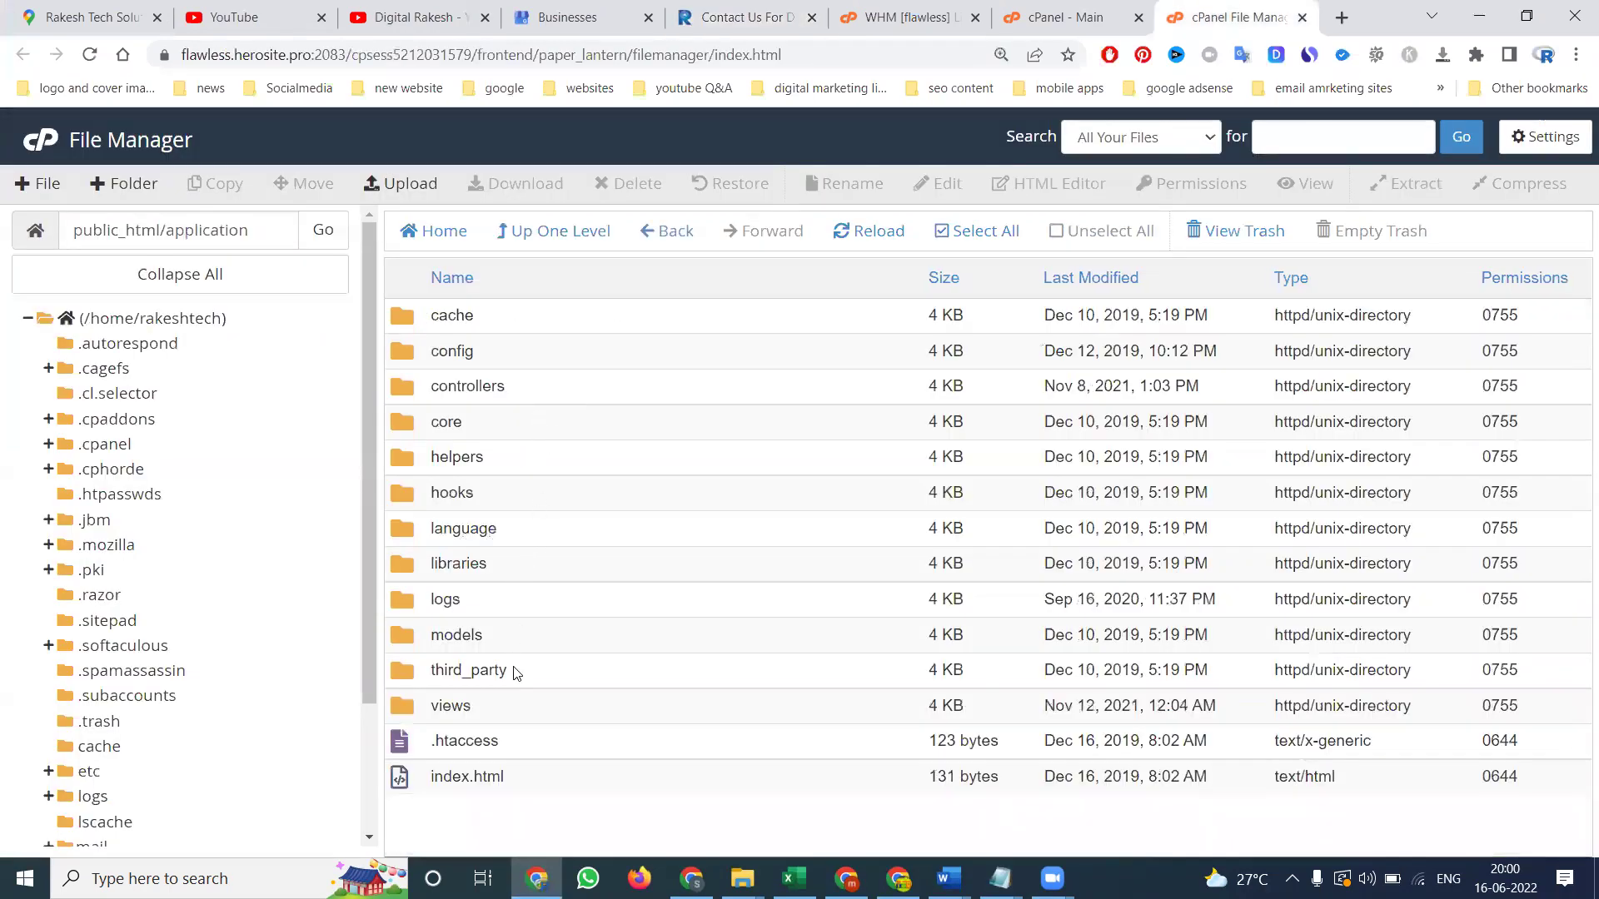
pyautogui.doubleClick(450, 705)
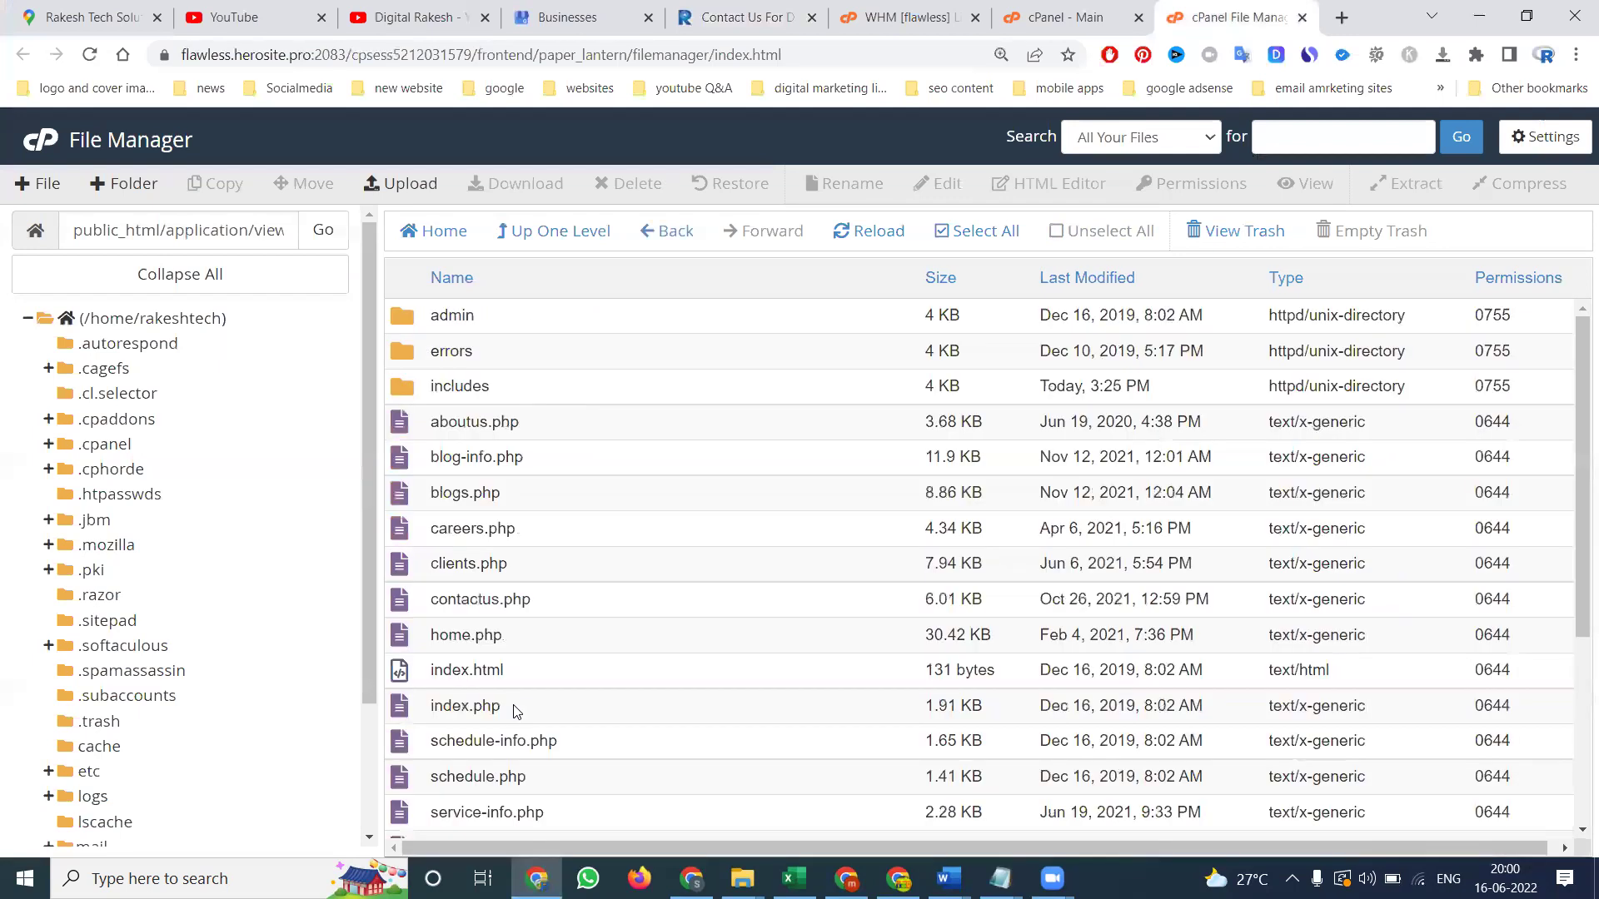
pyautogui.click(87, 20)
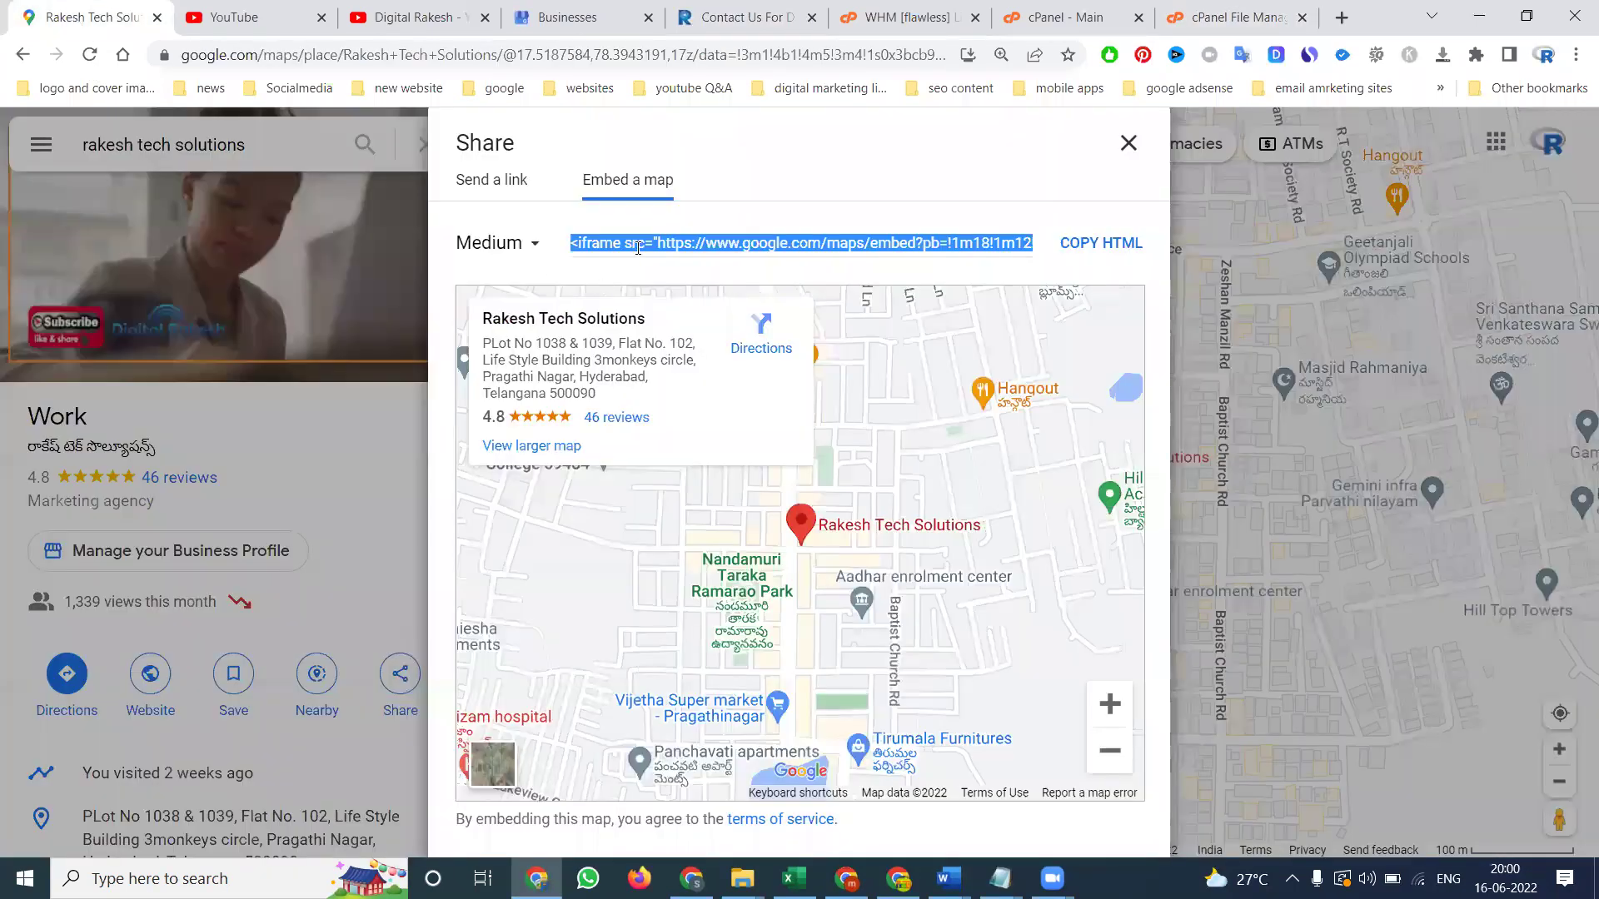
pyautogui.click(1193, 14)
# Replace the old iframe on line 103 of contactus.php with the new embed code and save
pyautogui.doubleClick(529, 395)
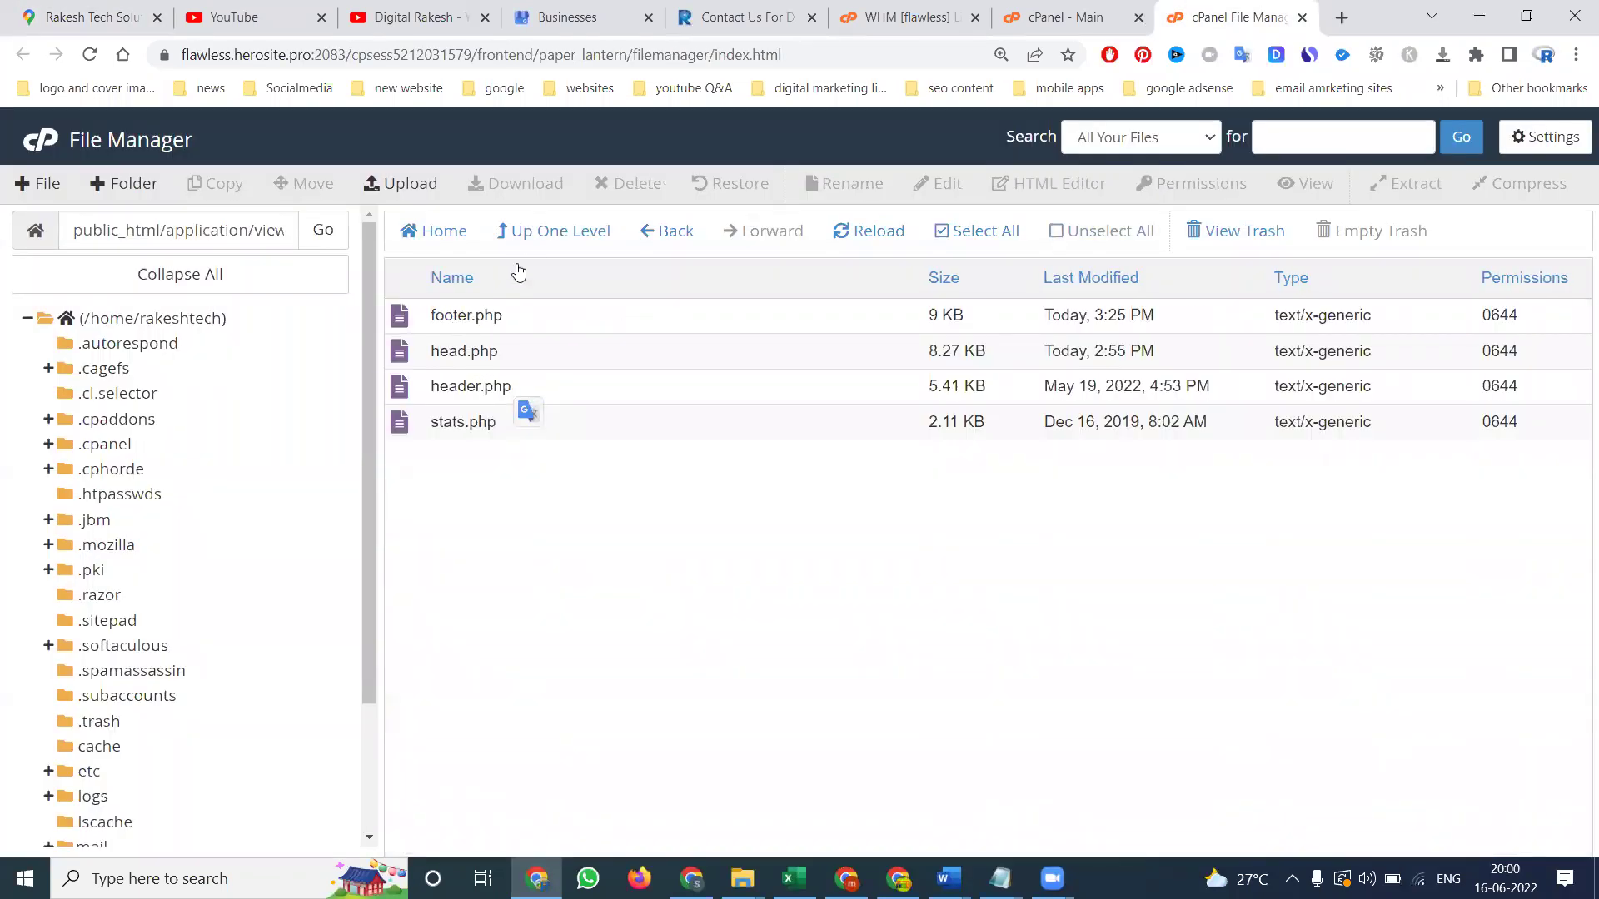
pyautogui.click(535, 236)
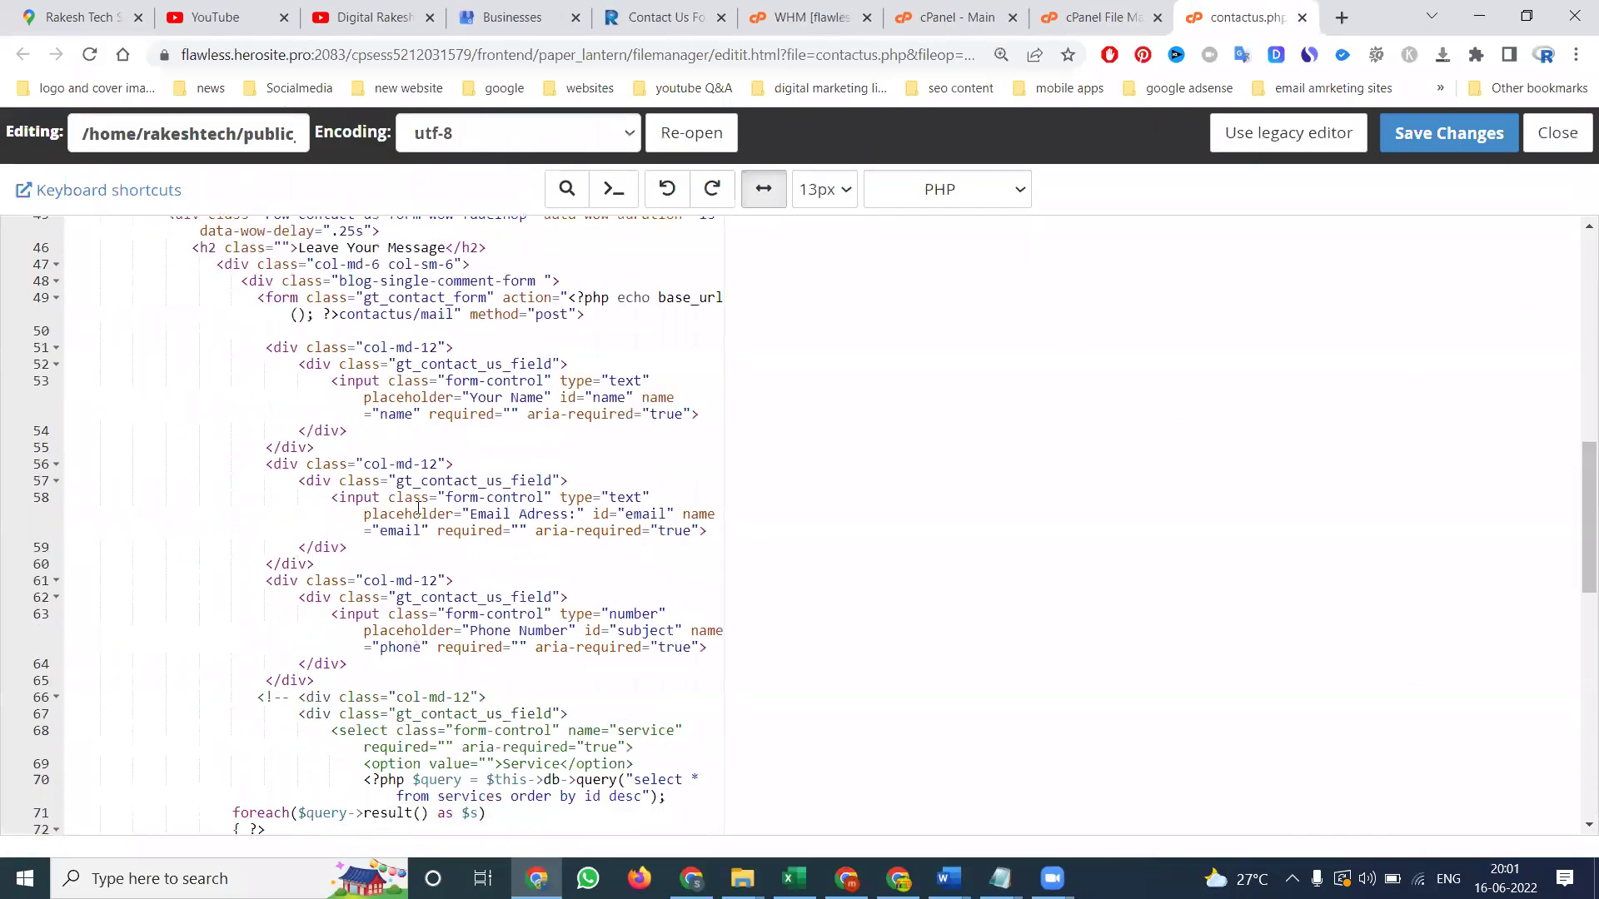
pyautogui.scroll(-2, 416, 506)
pyautogui.scroll(-3, 416, 507)
pyautogui.scroll(-2, 418, 507)
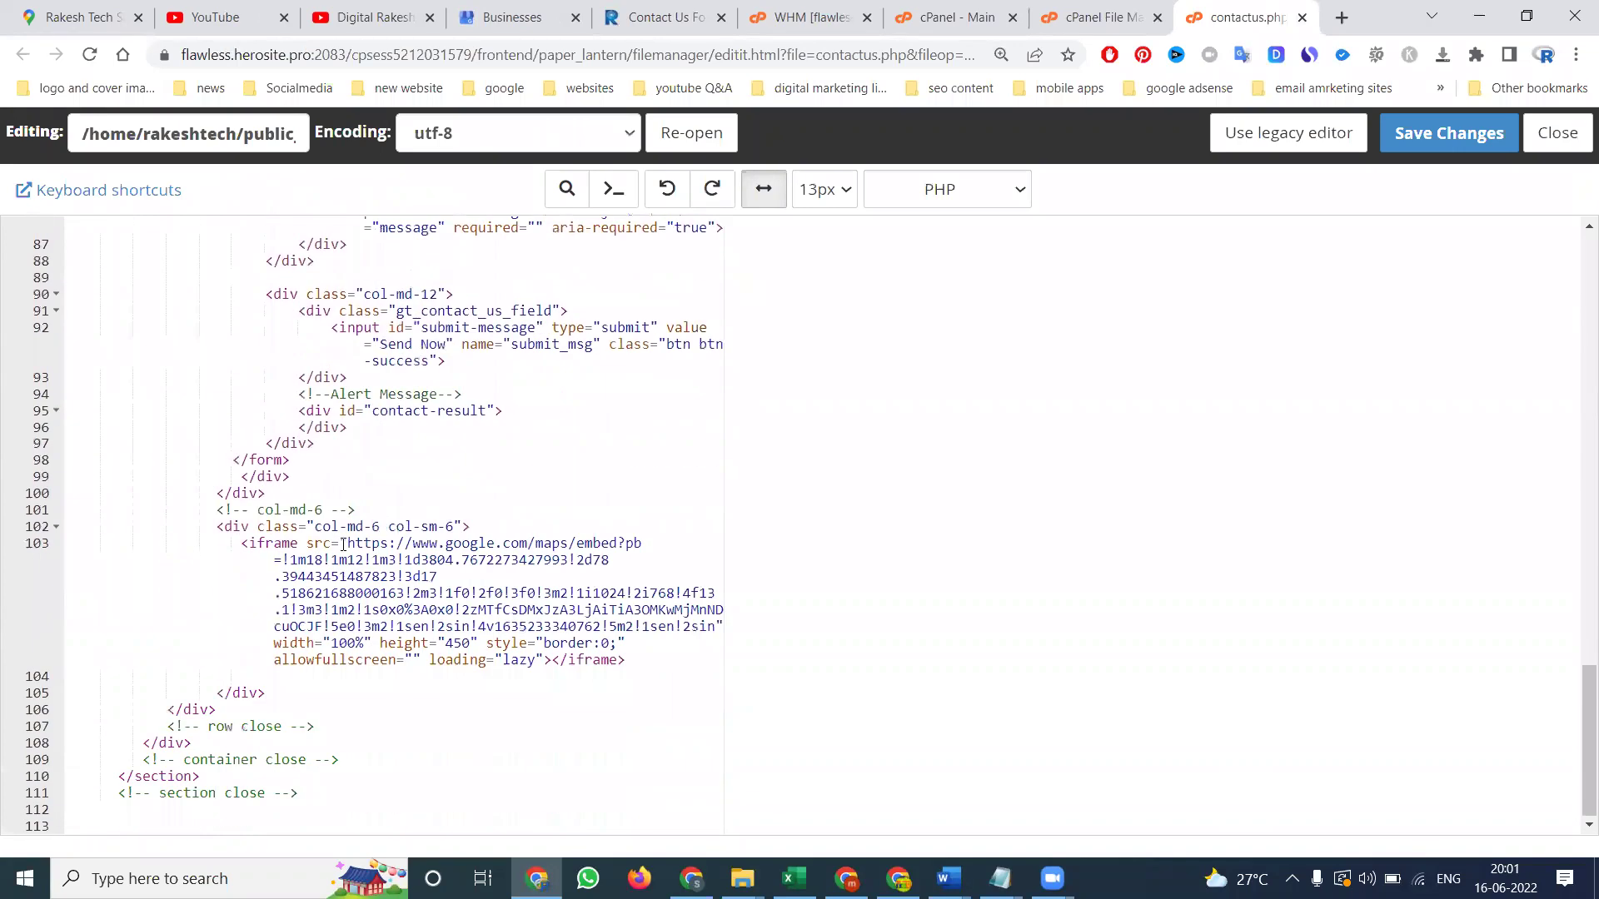
pyautogui.doubleClick(307, 559)
pyautogui.click(627, 660)
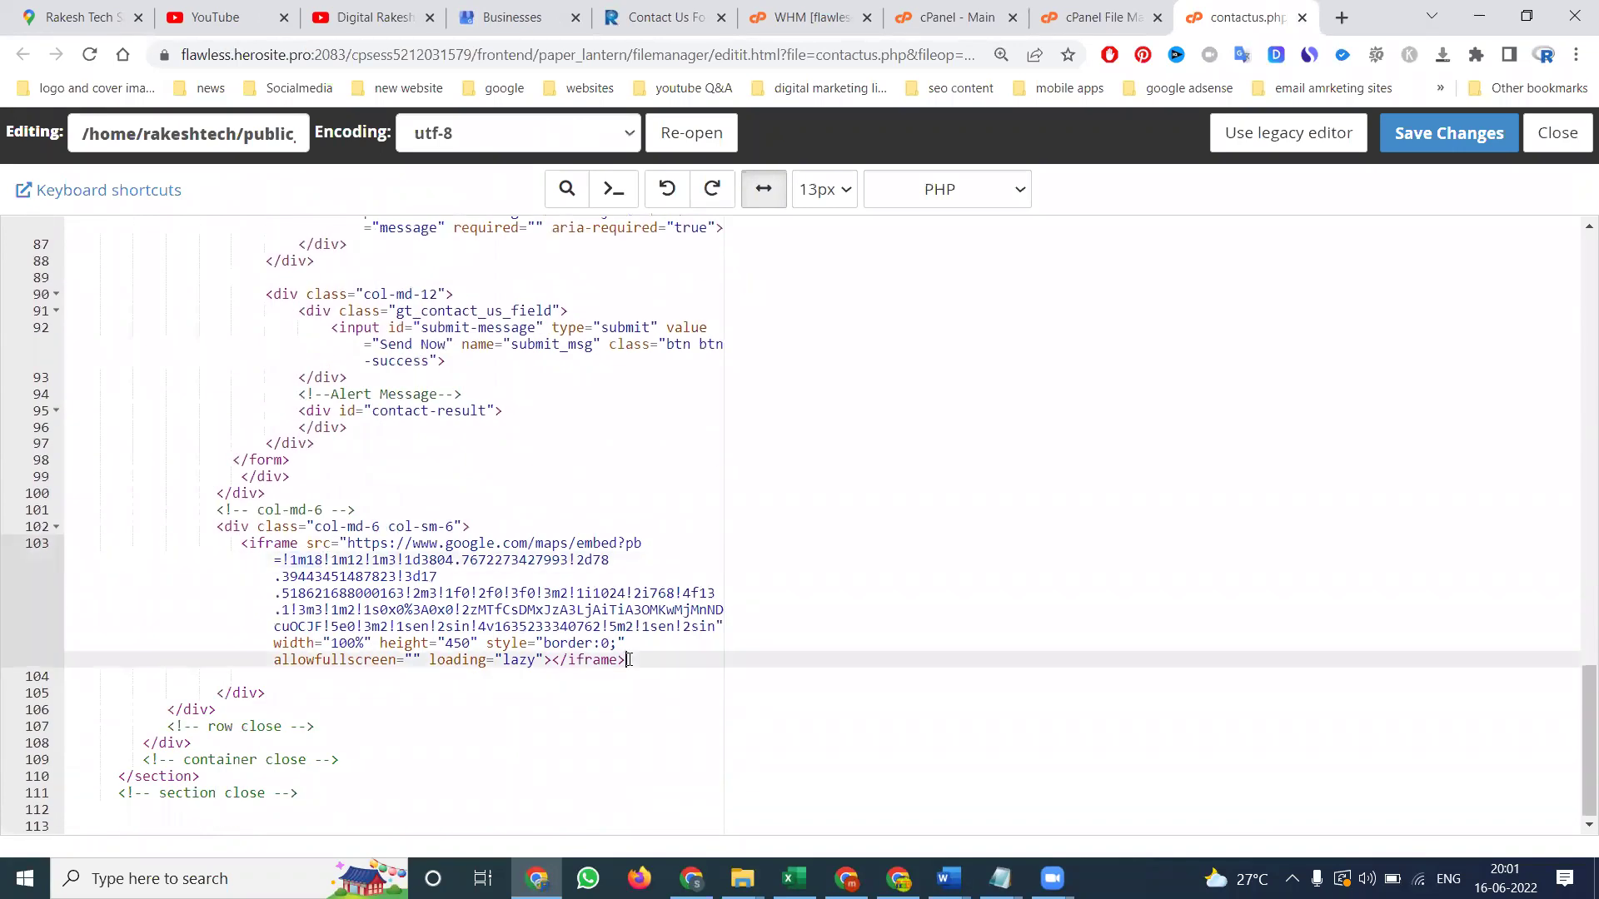
pyautogui.hotkey('shift', 'Up')
pyautogui.hotkey('shift', 'Up')
pyautogui.hotkey('shift', 'Up')
pyautogui.hotkey('shift', 'Up')
pyautogui.hotkey('shift', 'Up')
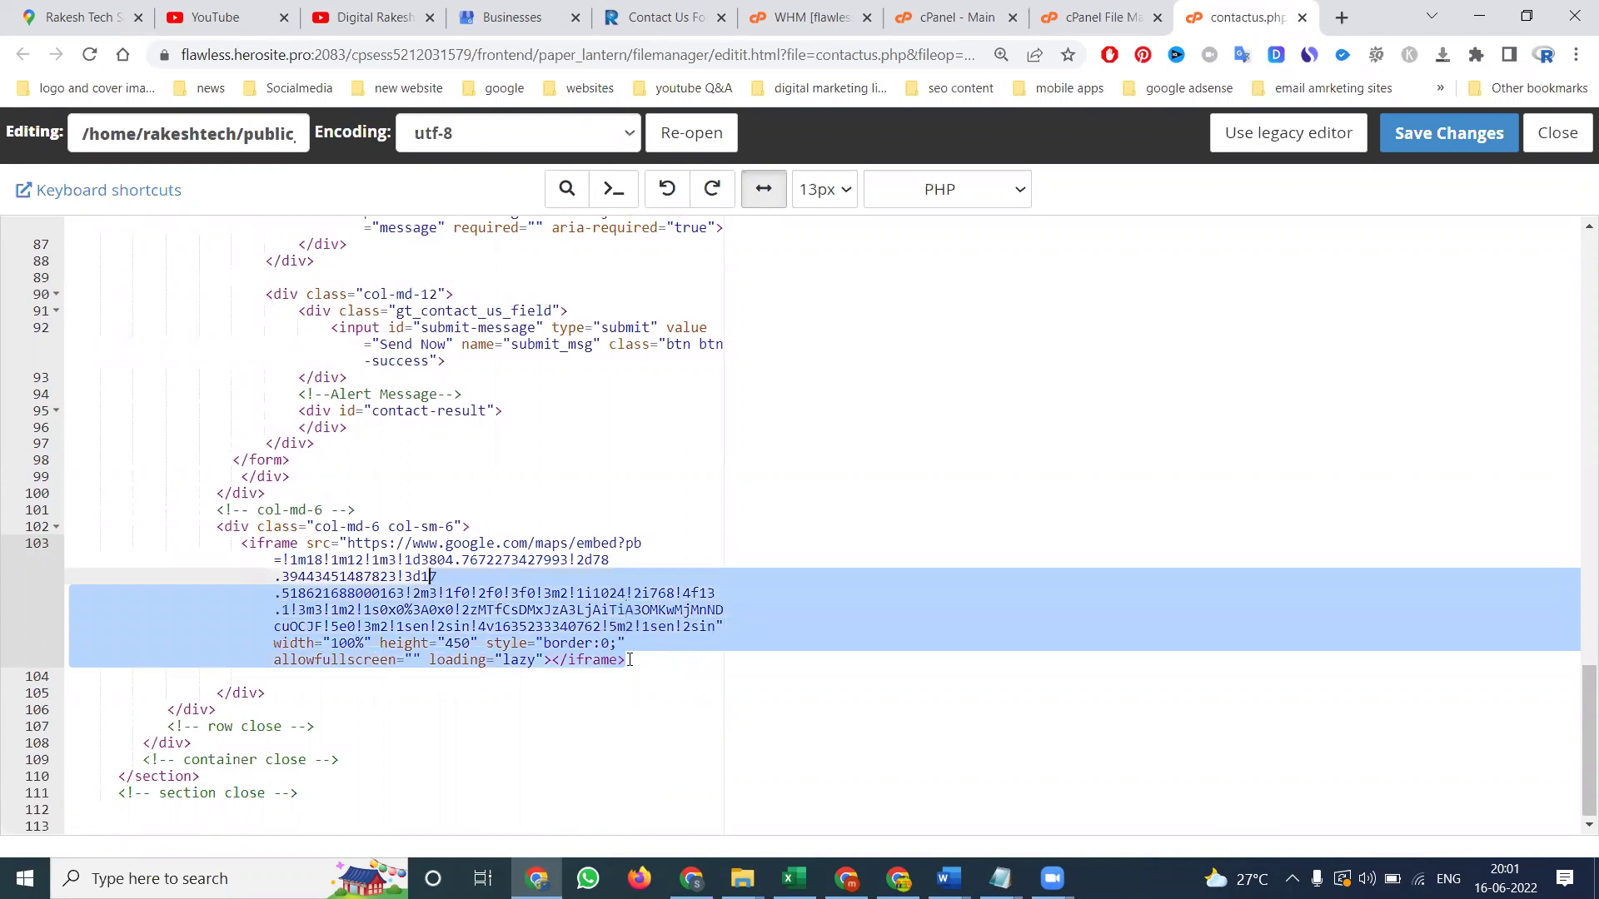
pyautogui.hotkey('shift', 'Up')
pyautogui.hotkey('shift', 'Up')
pyautogui.hotkey('shift', 'Left')
pyautogui.hotkey('shift', 'Left')
pyautogui.hotkey('shift', 'Left')
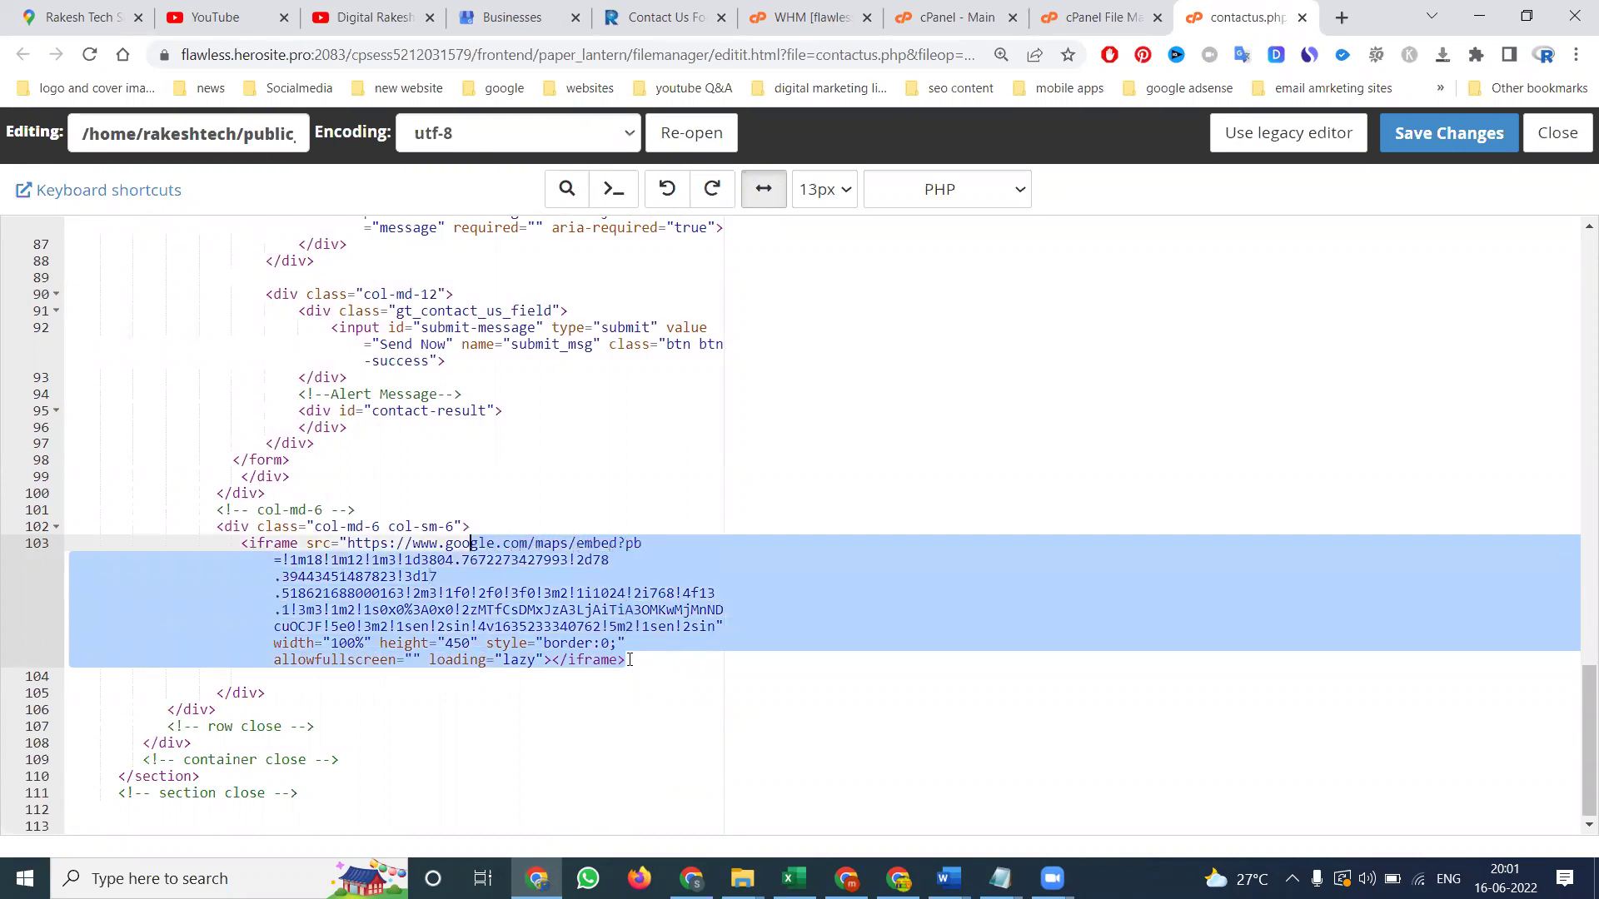
pyautogui.hotkey('shift', 'Left')
pyautogui.hotkey('shift', 'Left')
pyautogui.hotkey('shift', 'Left')
pyautogui.hotkey('shift', 'Left')
pyautogui.hotkey('shift', 'Left')
pyautogui.hotkey('shift', 'Left')
pyautogui.hotkey('ctrl', 'v')
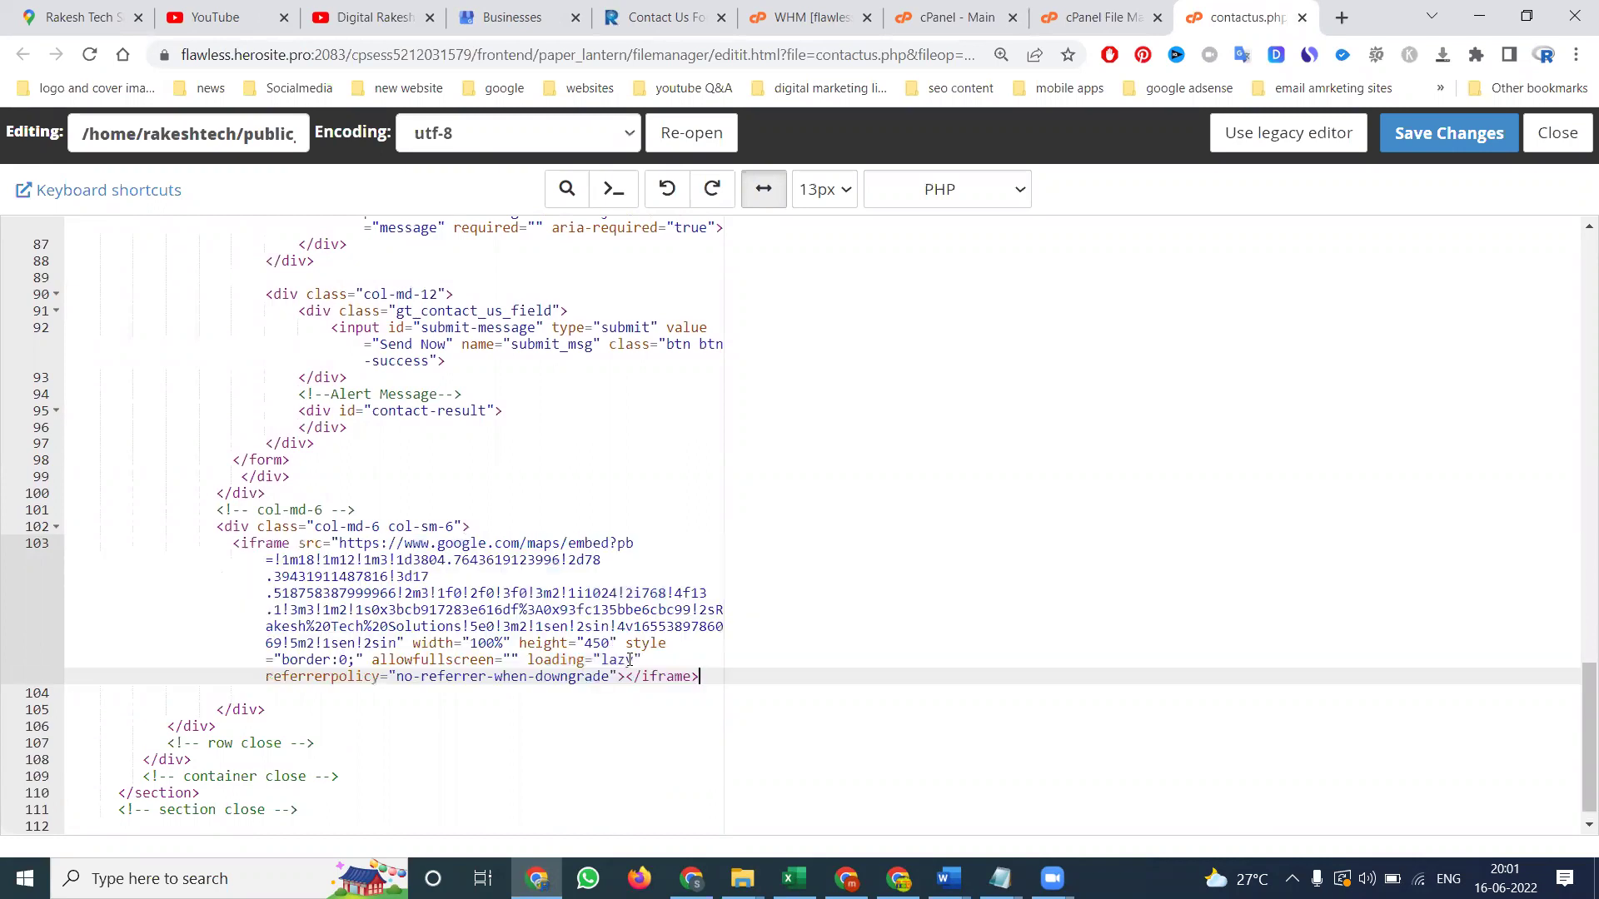
pyautogui.click(1426, 135)
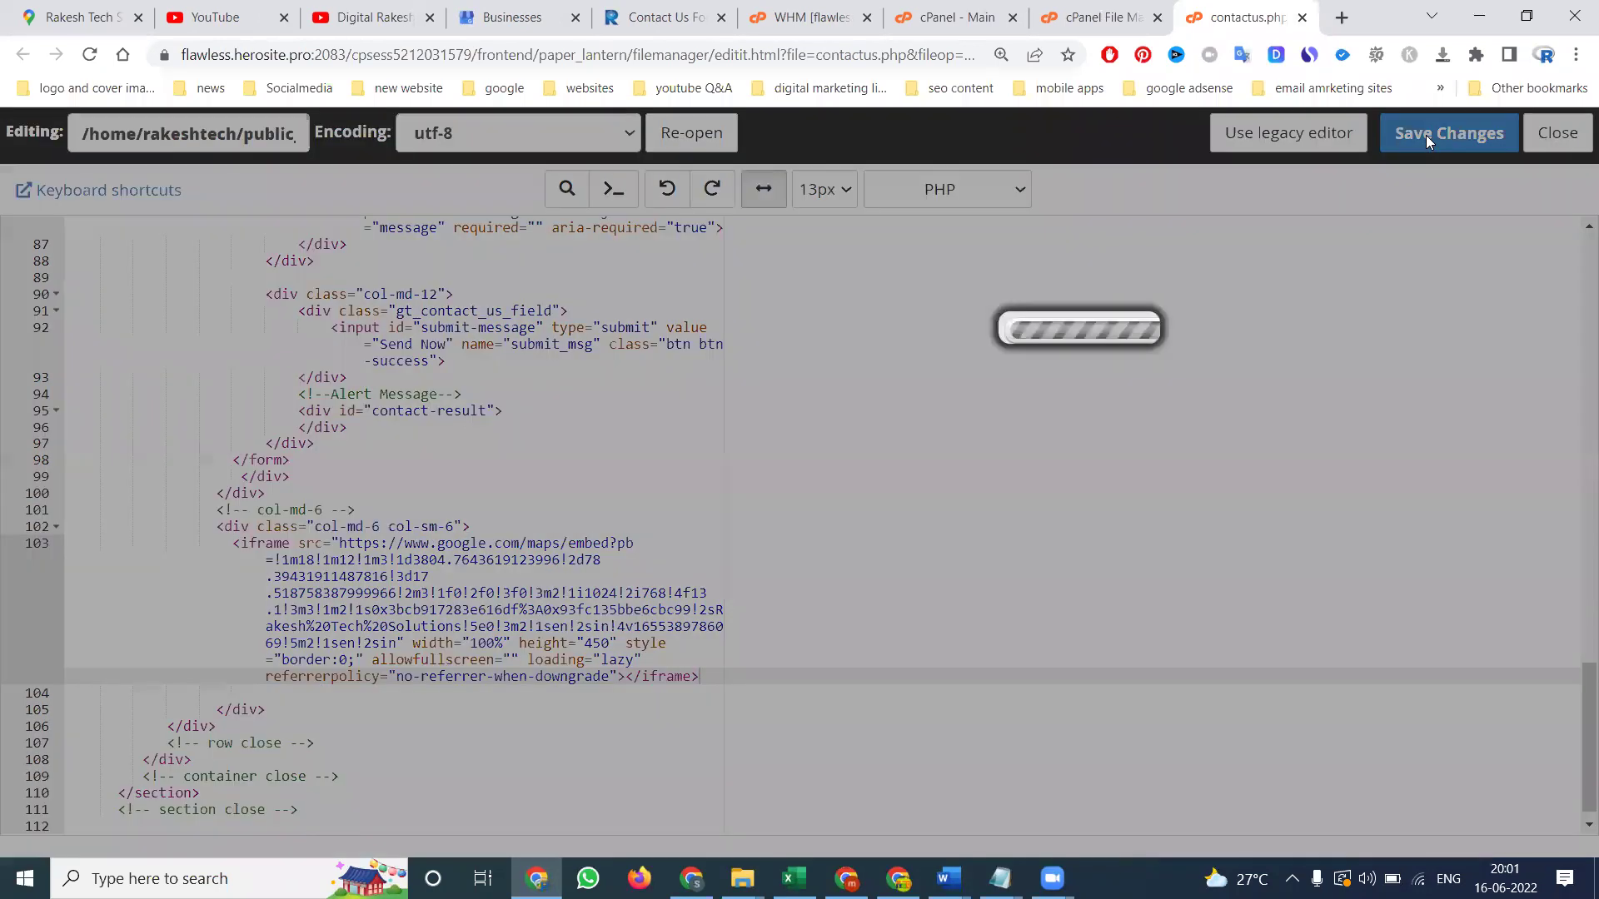
# Check the live Contact us map through 'View larger map', then go to the Services page
pyautogui.click(671, 16)
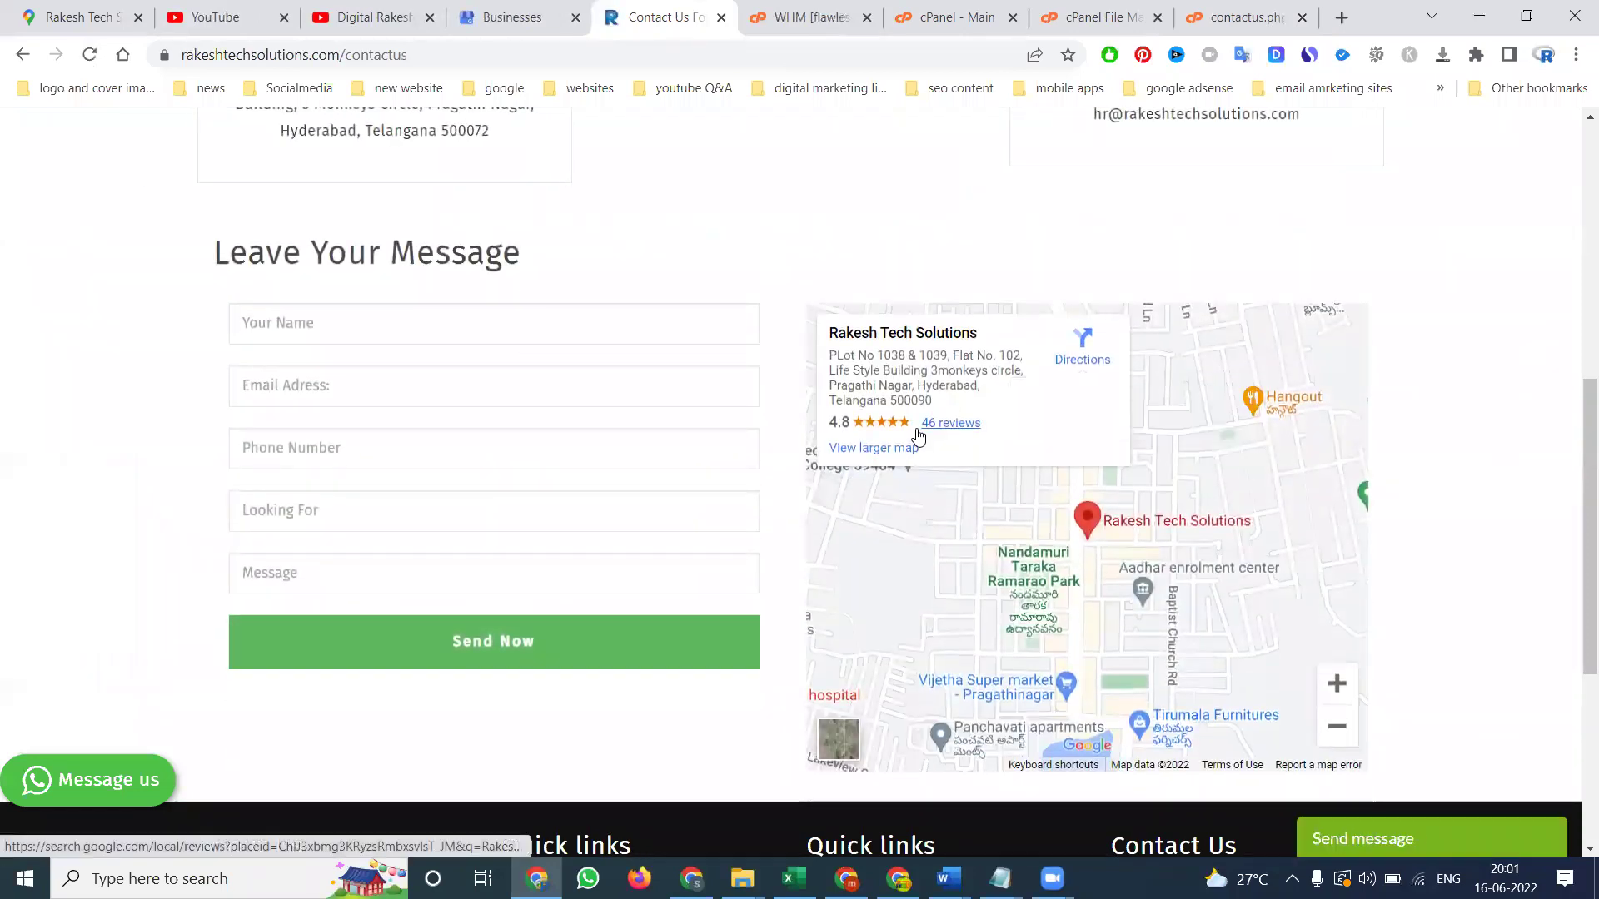
pyautogui.click(894, 452)
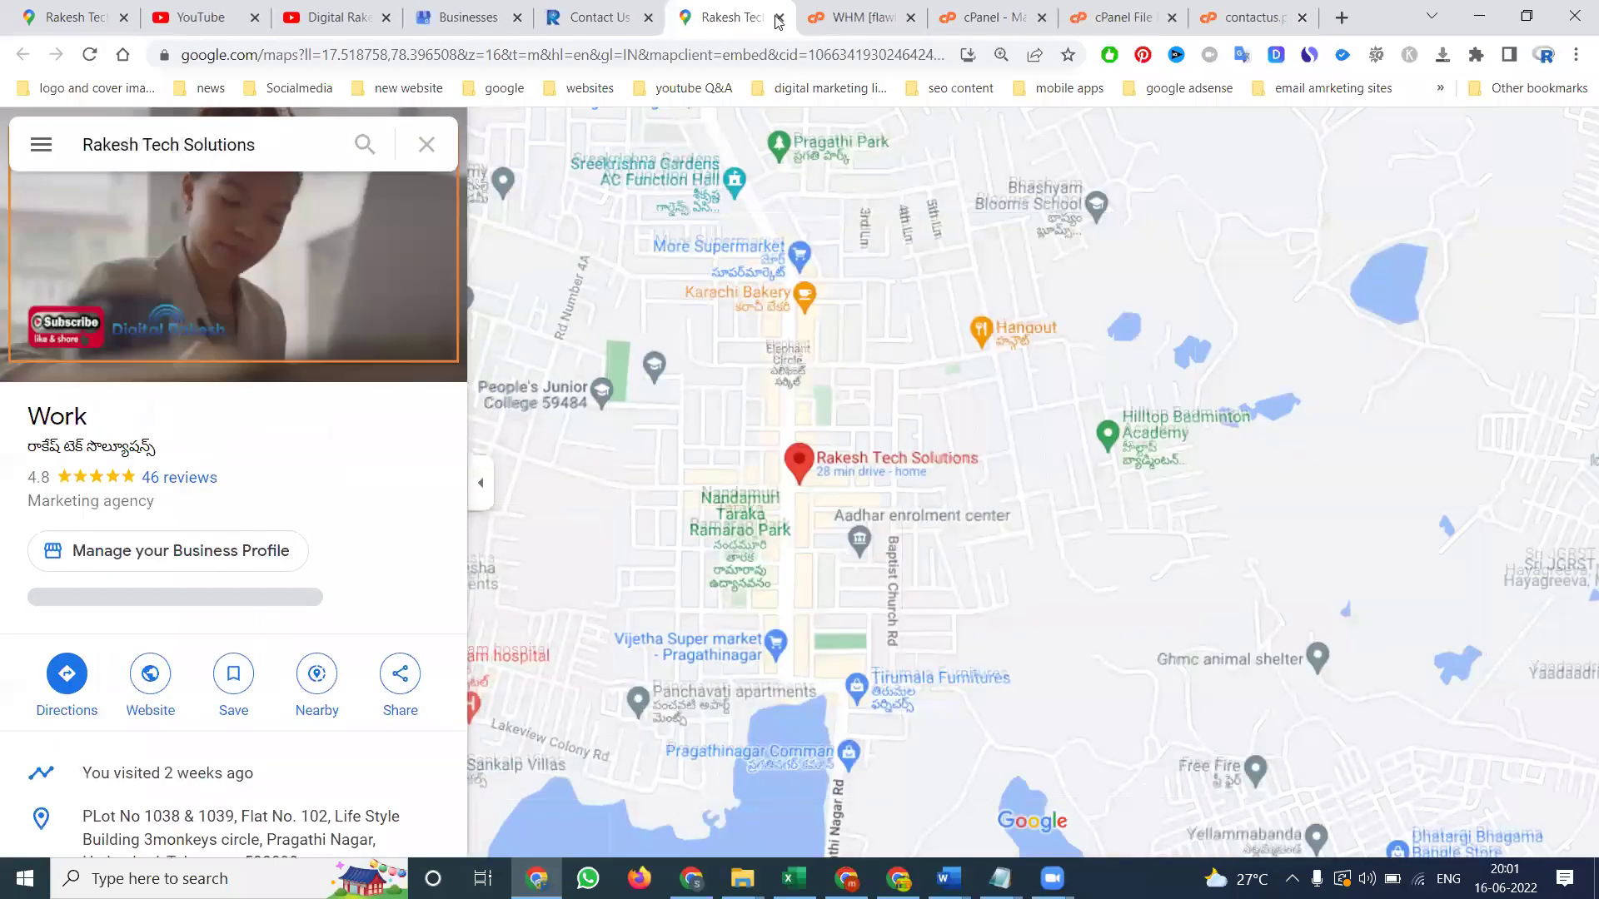
pyautogui.click(779, 18)
pyautogui.scroll(3, 1224, 366)
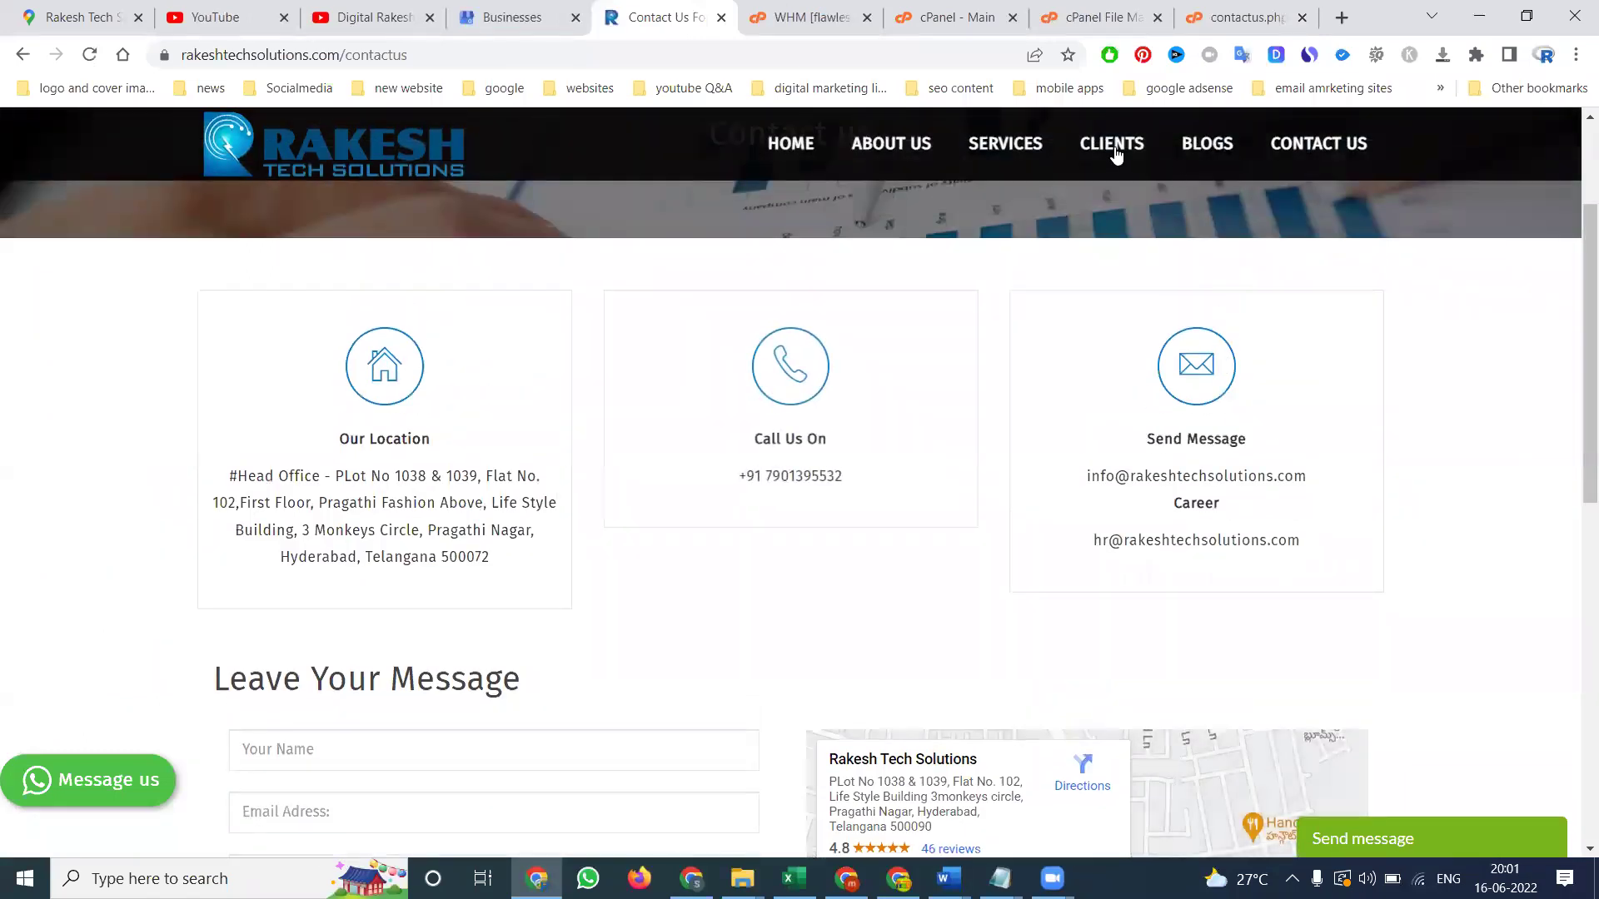
pyautogui.click(1034, 150)
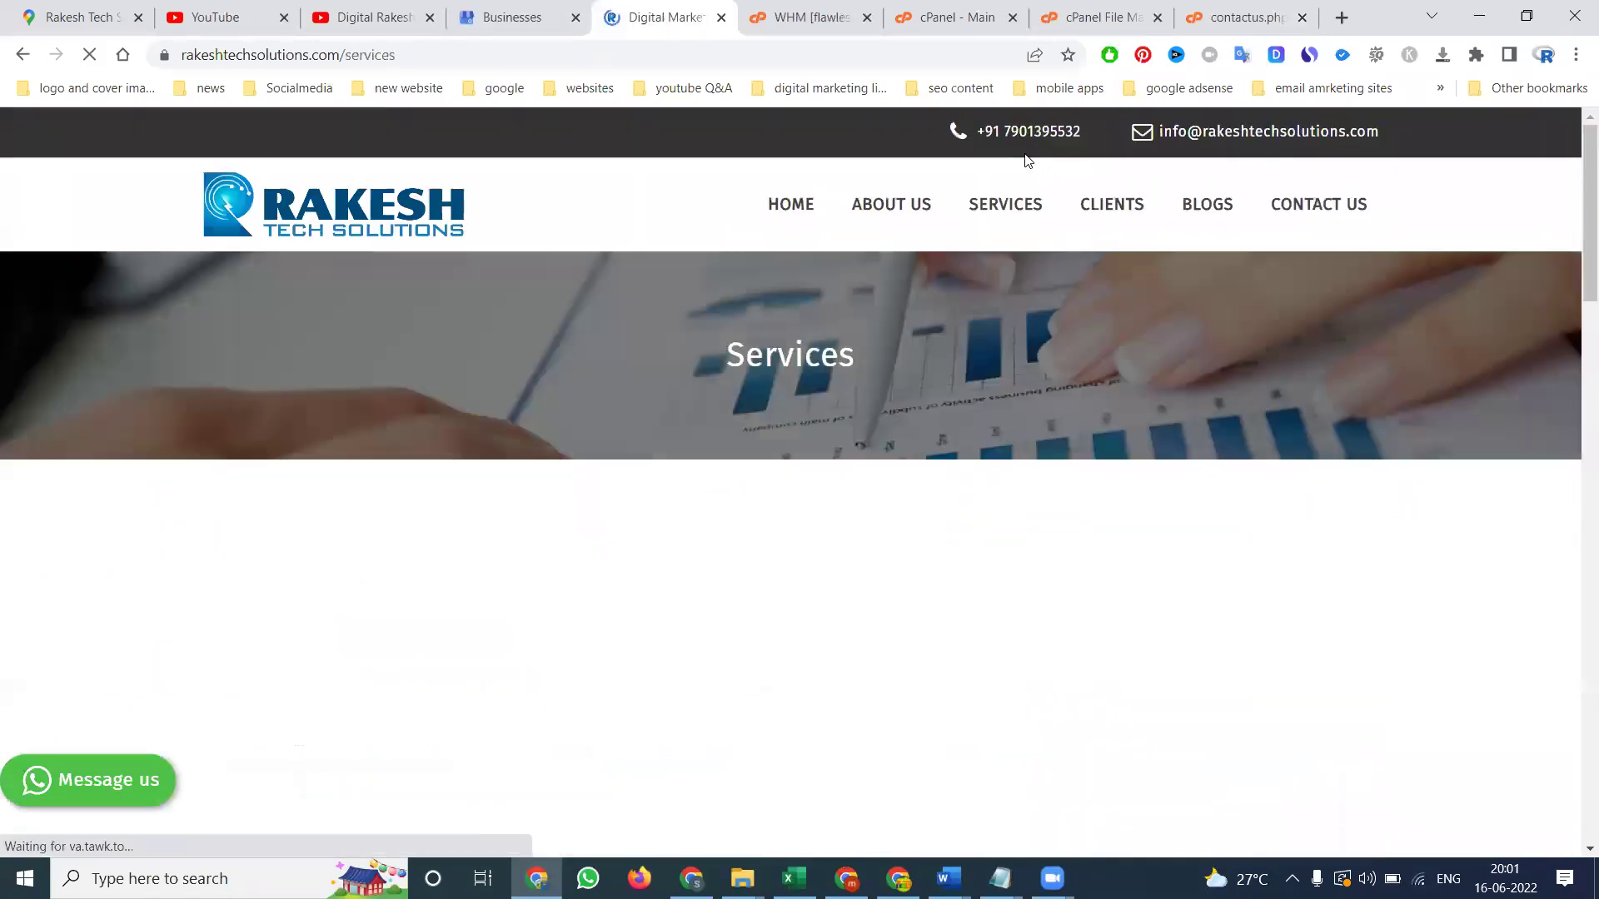
pyautogui.scroll(-3, 855, 376)
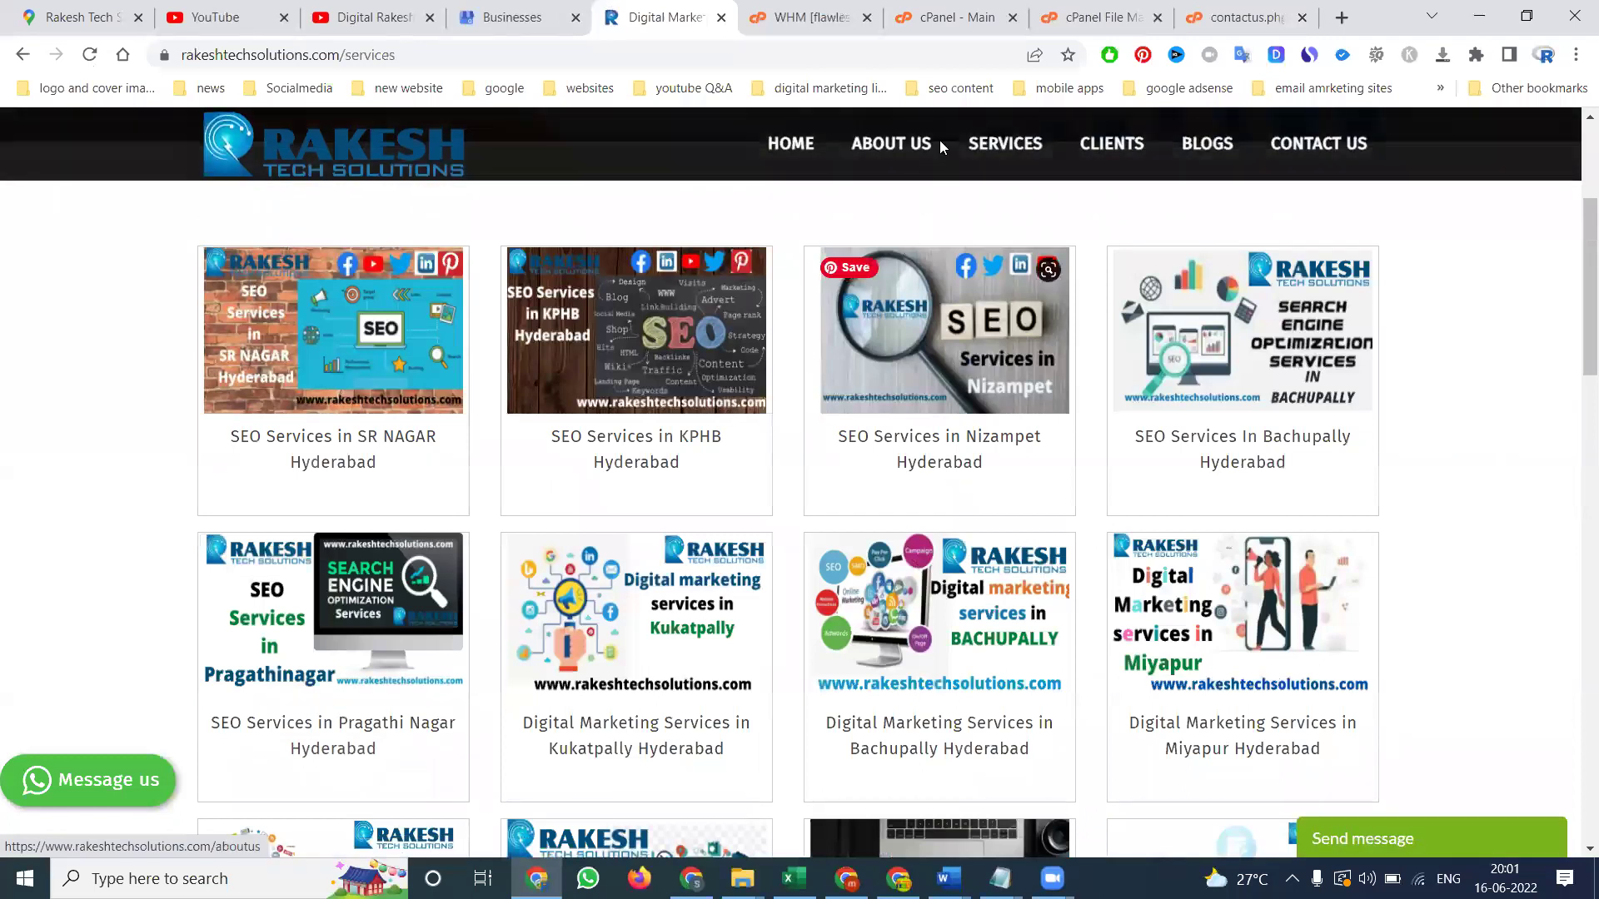
# Open service-info.php in the cPanel File Manager code editor
pyautogui.click(1044, 35)
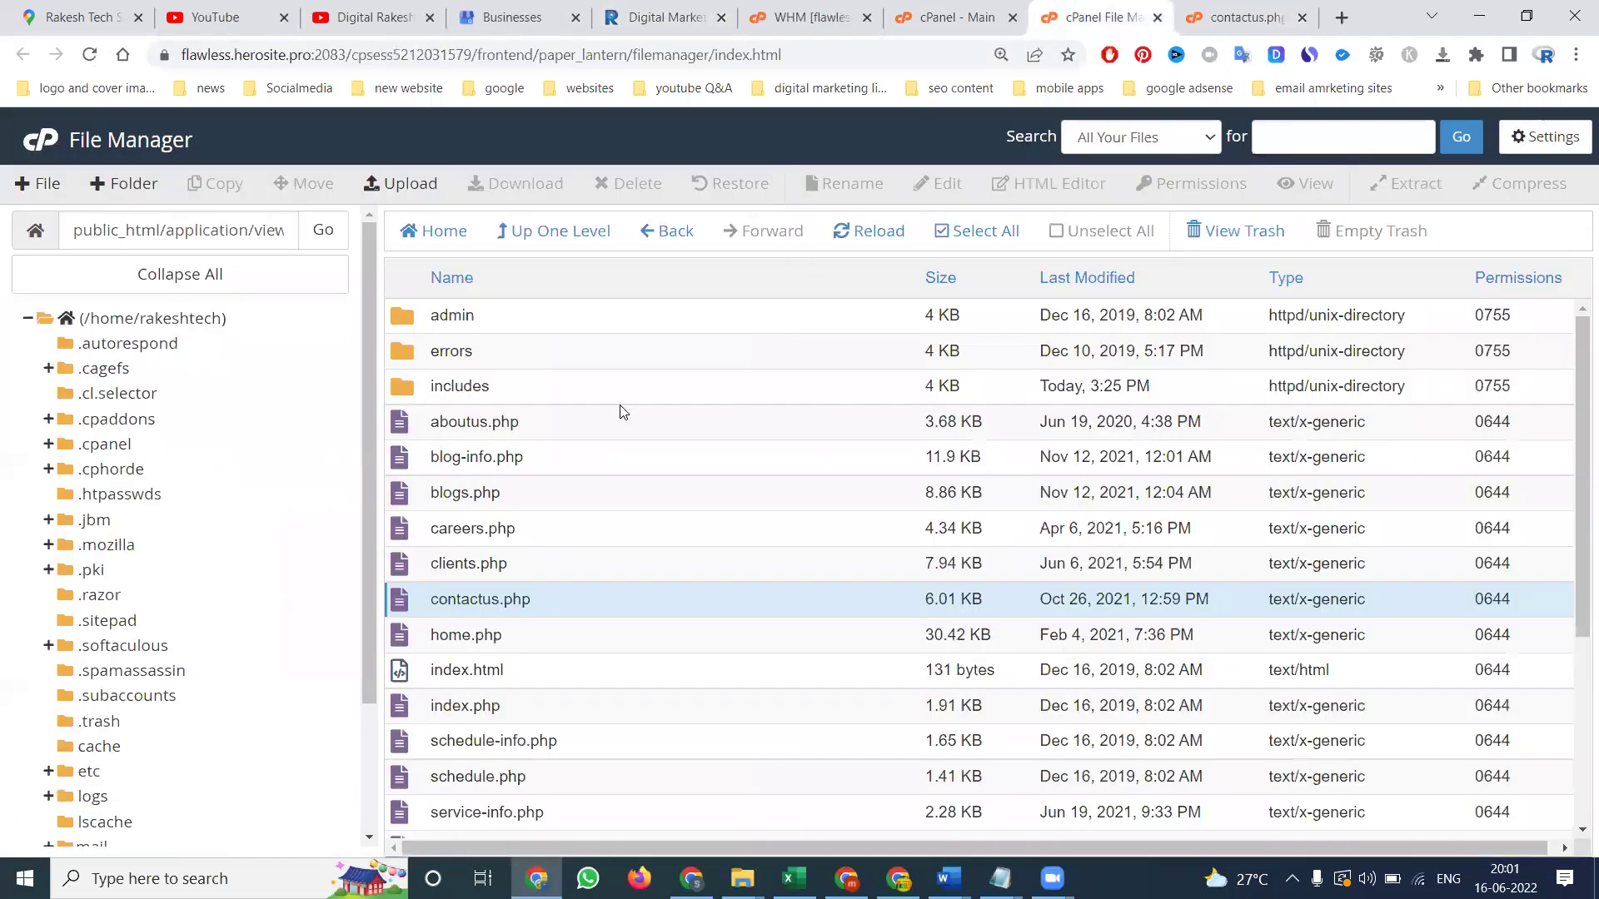
pyautogui.scroll(-2, 505, 499)
pyautogui.scroll(-1, 503, 501)
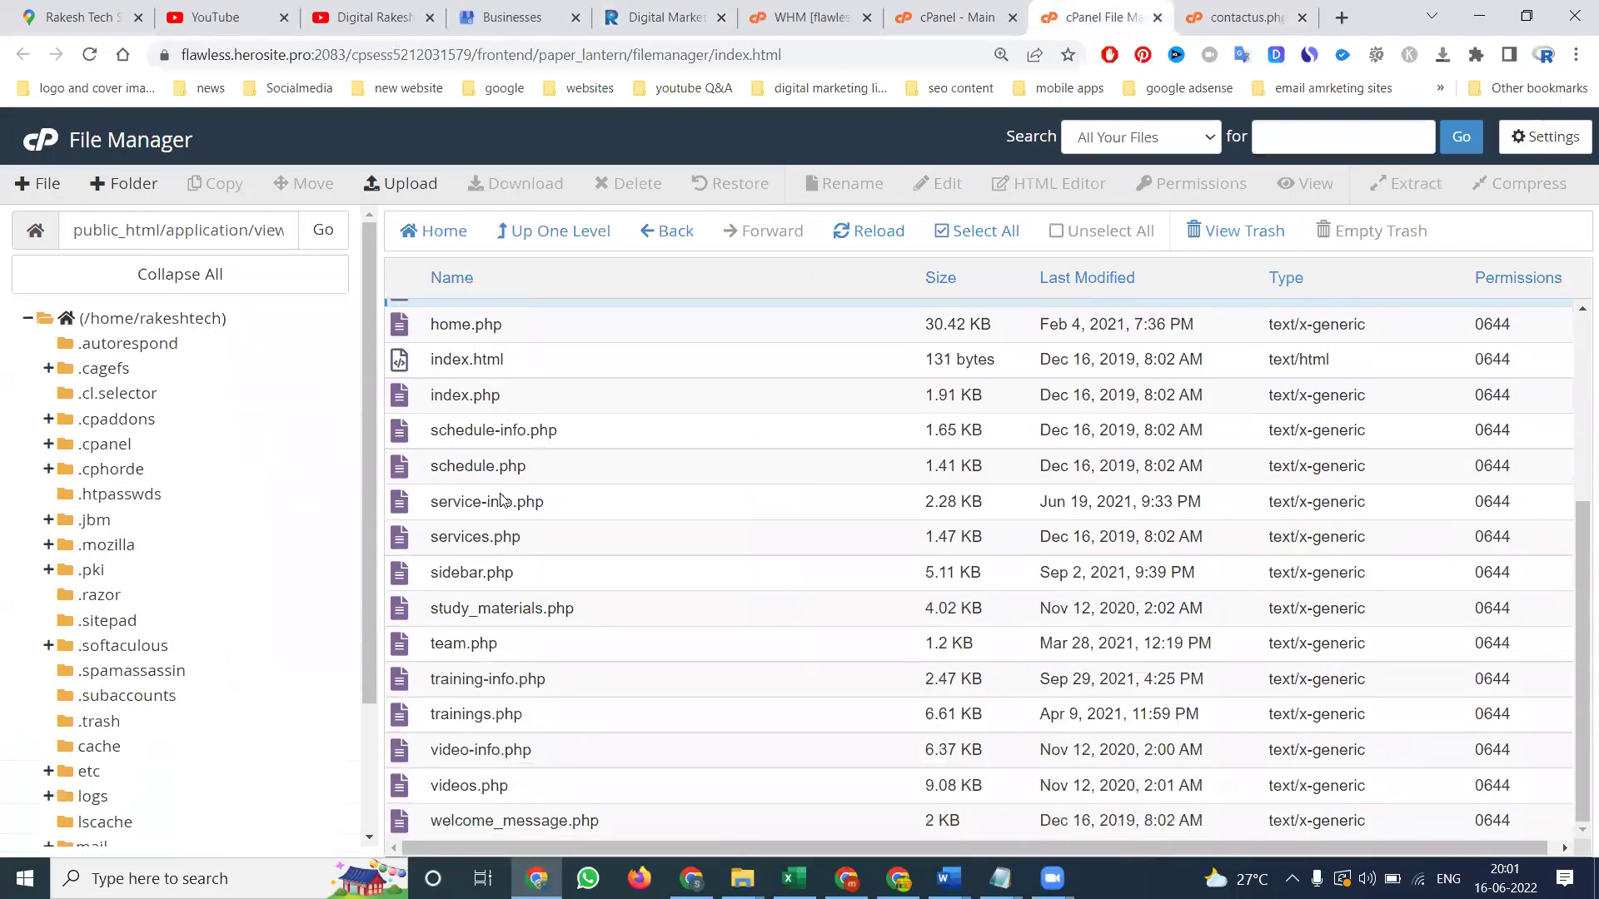
pyautogui.rightClick(500, 501)
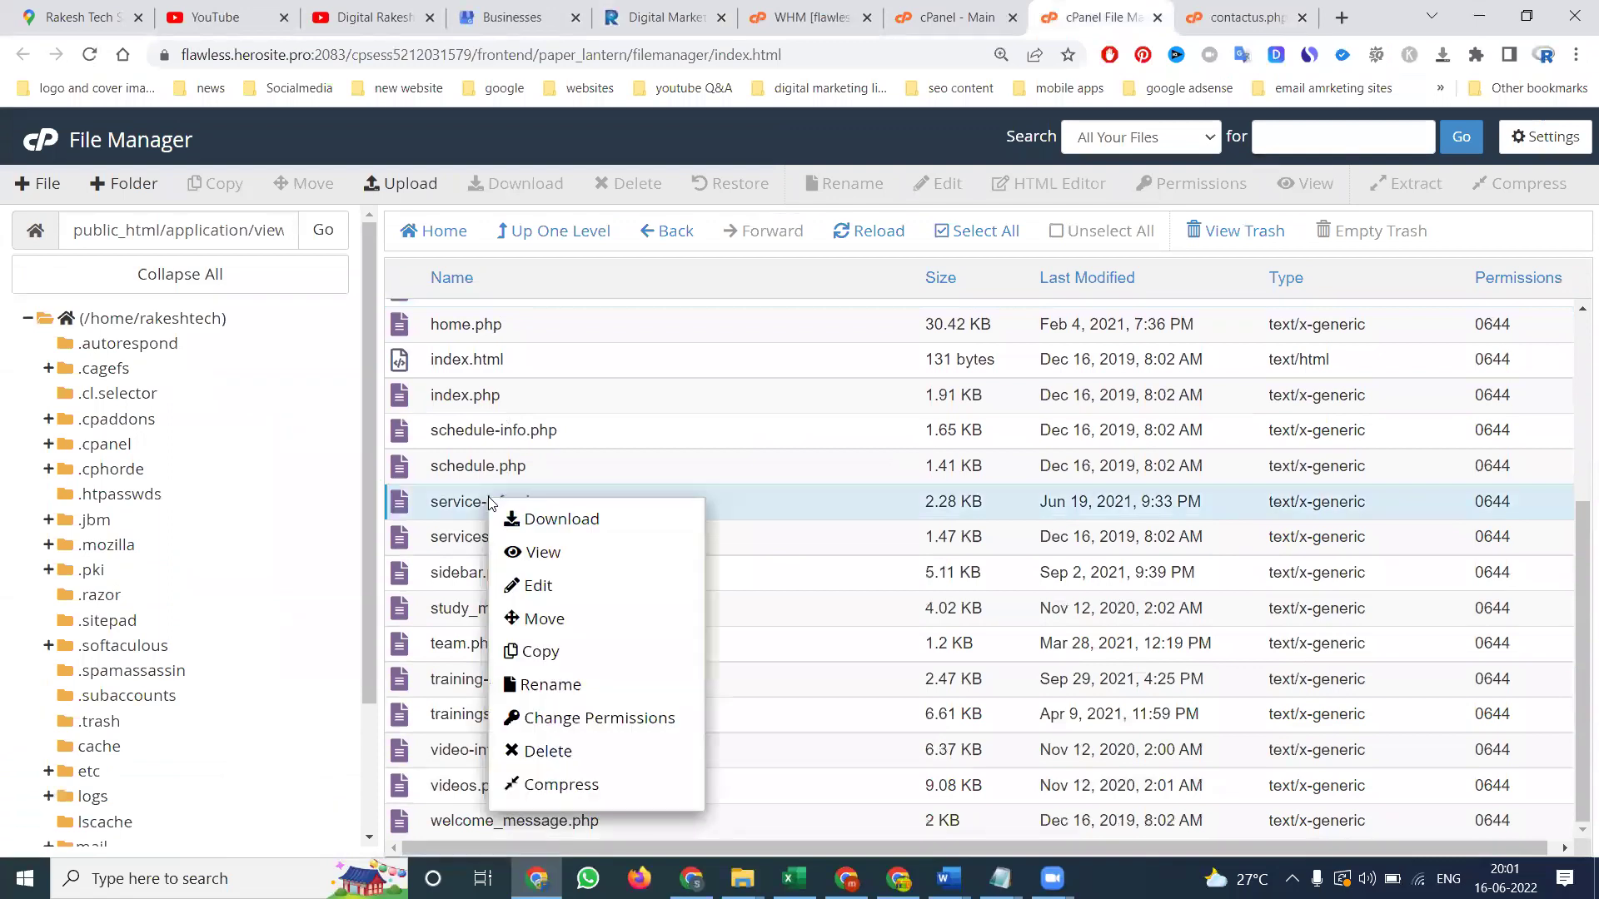
pyautogui.click(537, 579)
pyautogui.scroll(-3, 353, 549)
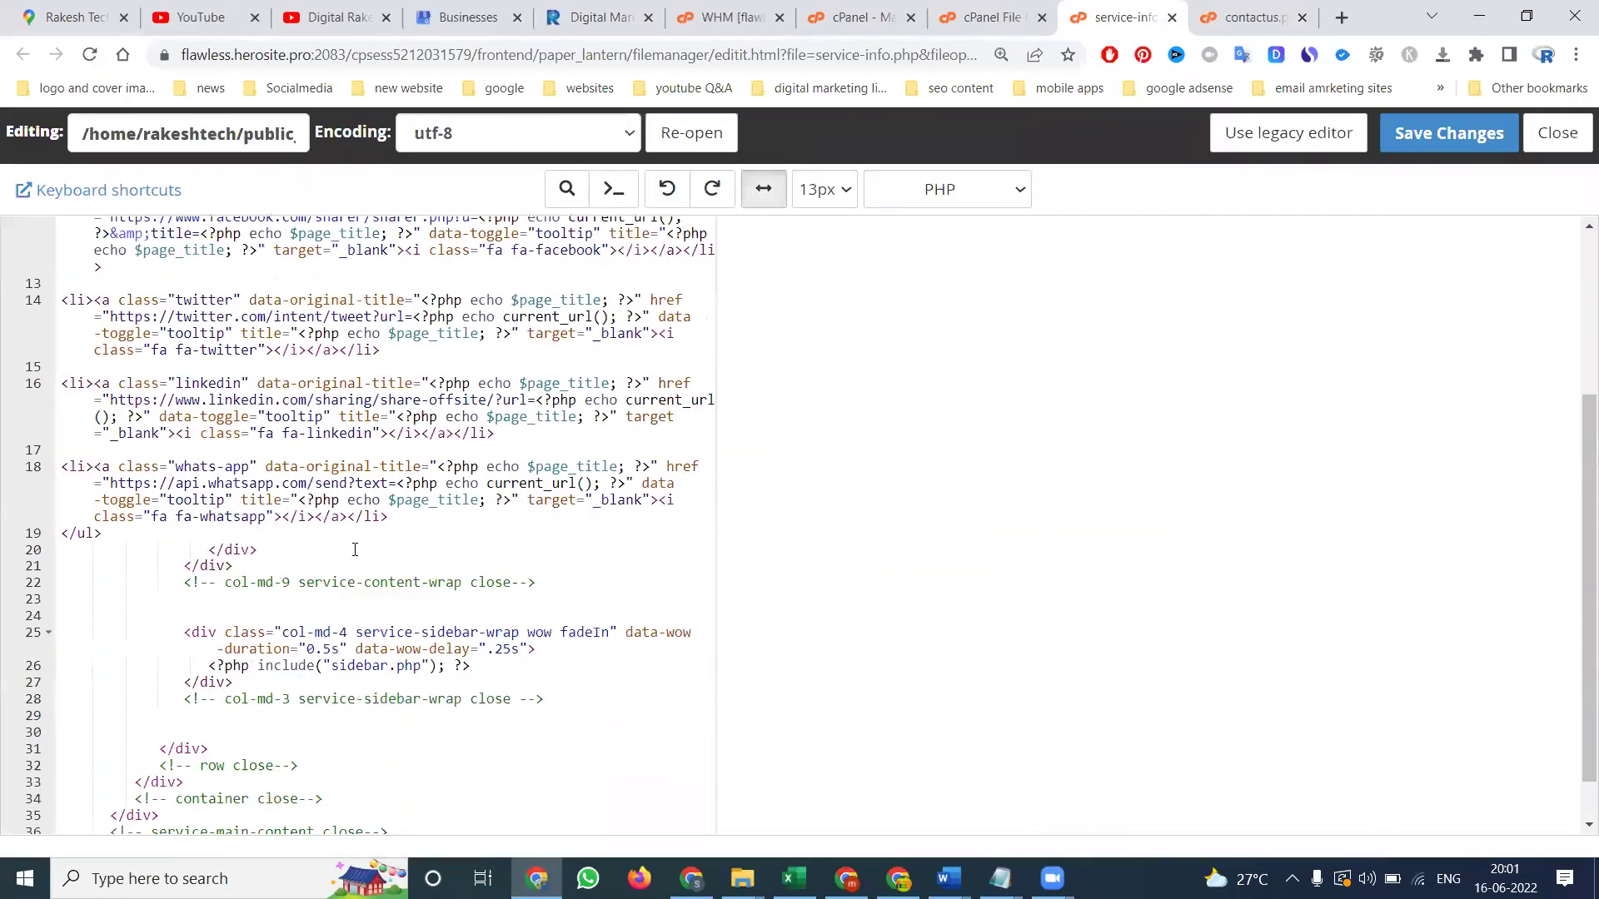
pyautogui.scroll(3, 354, 549)
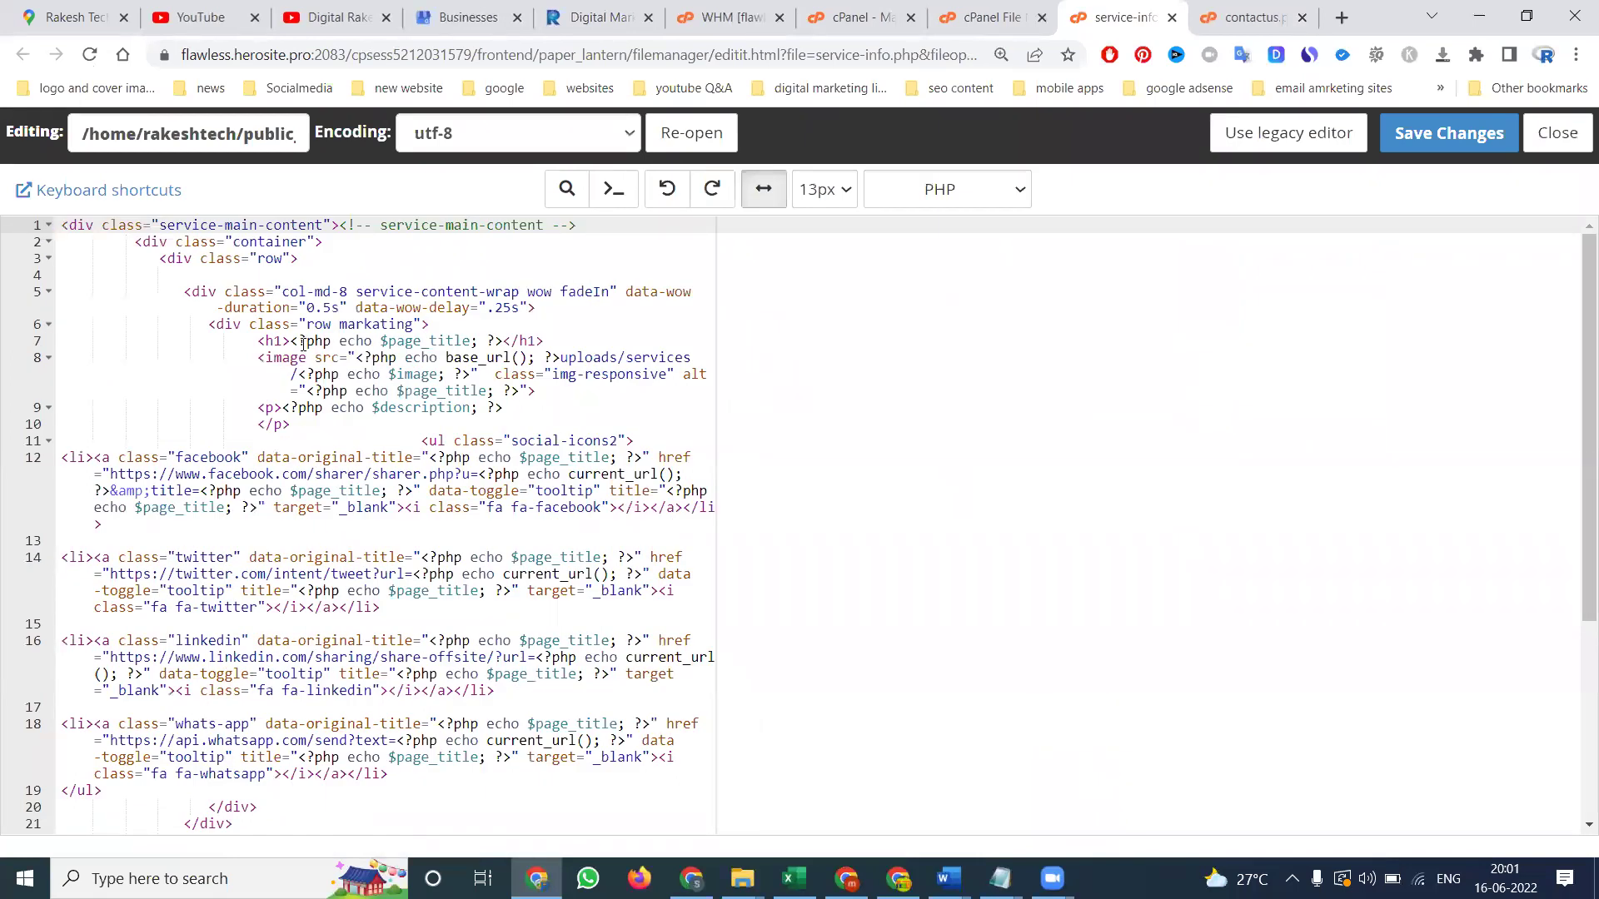
pyautogui.scroll(-2, 322, 525)
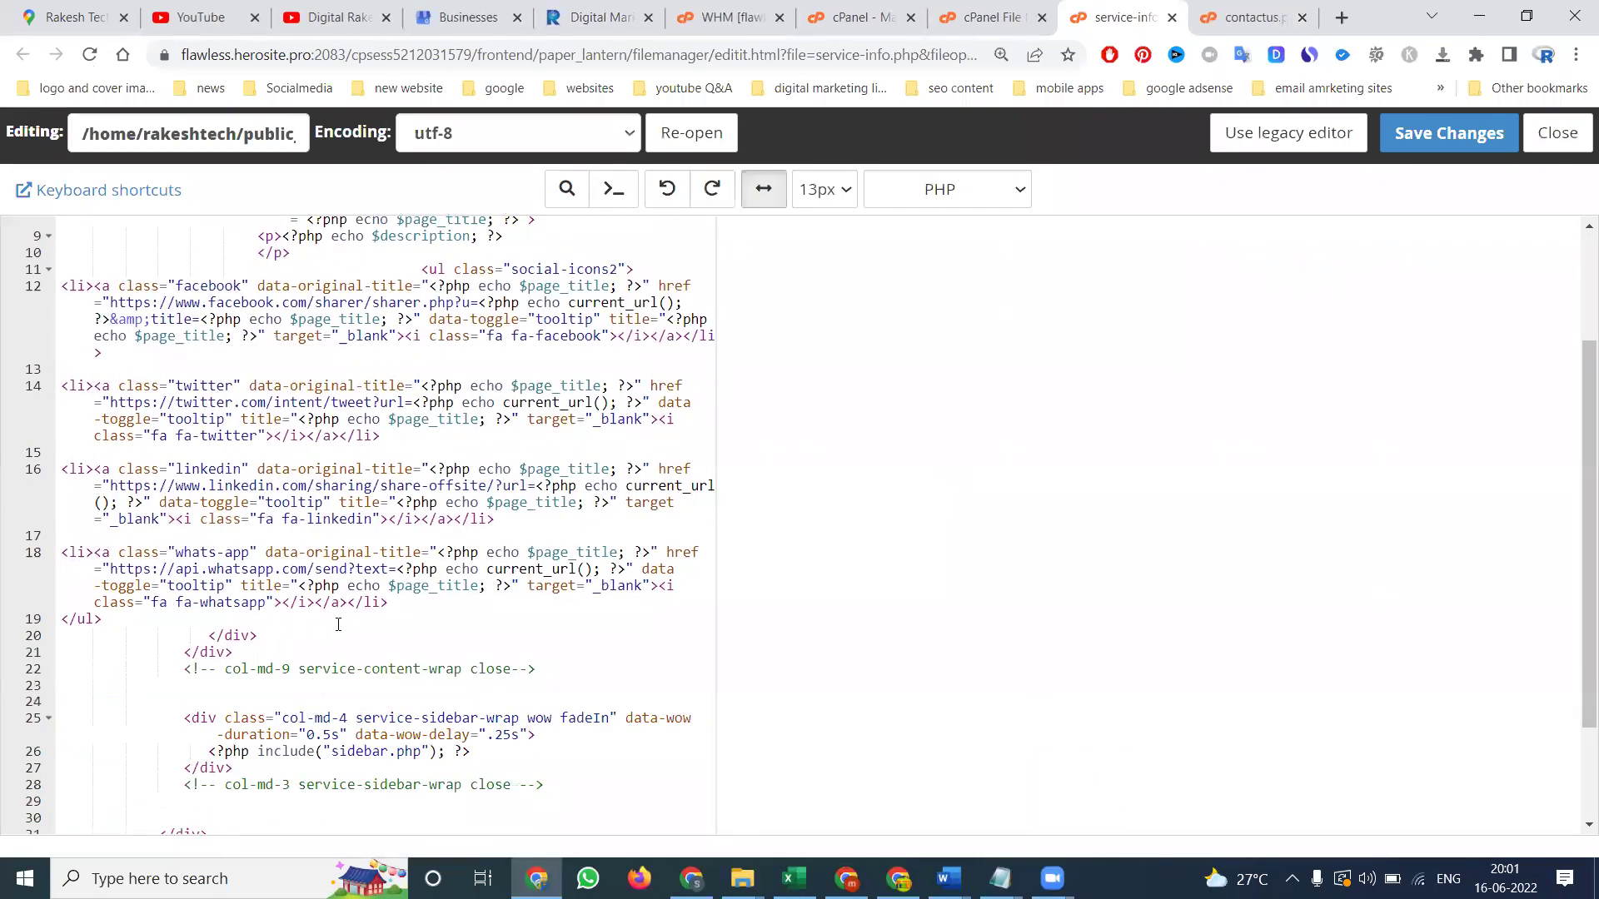
# Paste the map iframe on a new line after the br on line 23 and save
pyautogui.click(227, 691)
pyautogui.write('<br/>')
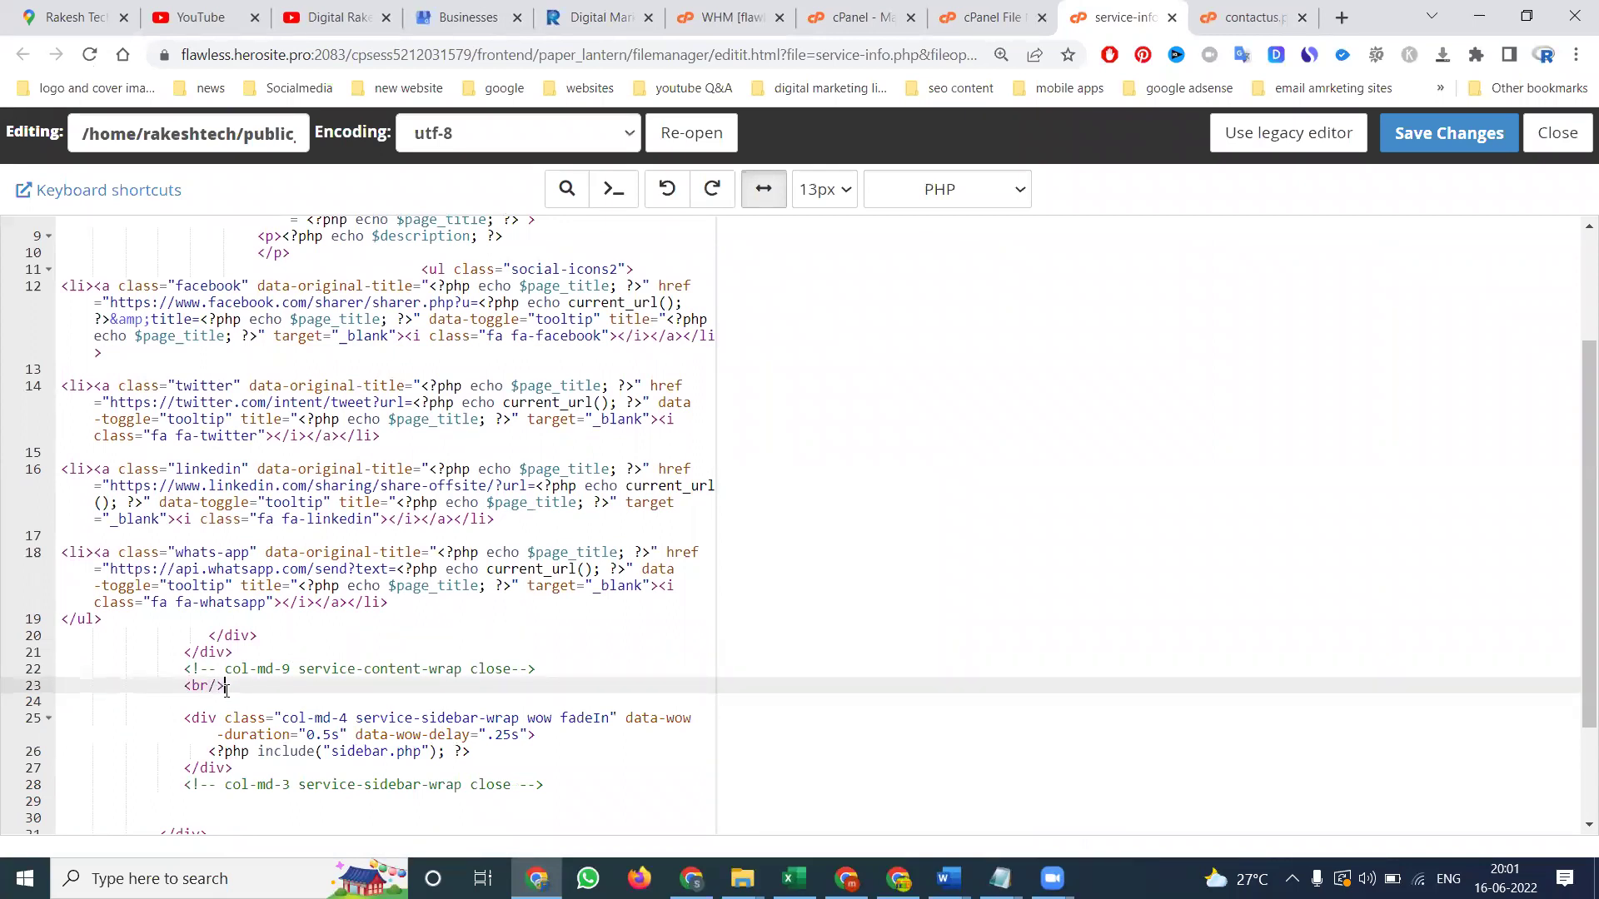
pyautogui.press('Return')
pyautogui.press('Return')
pyautogui.hotkey('ctrl', 'v')
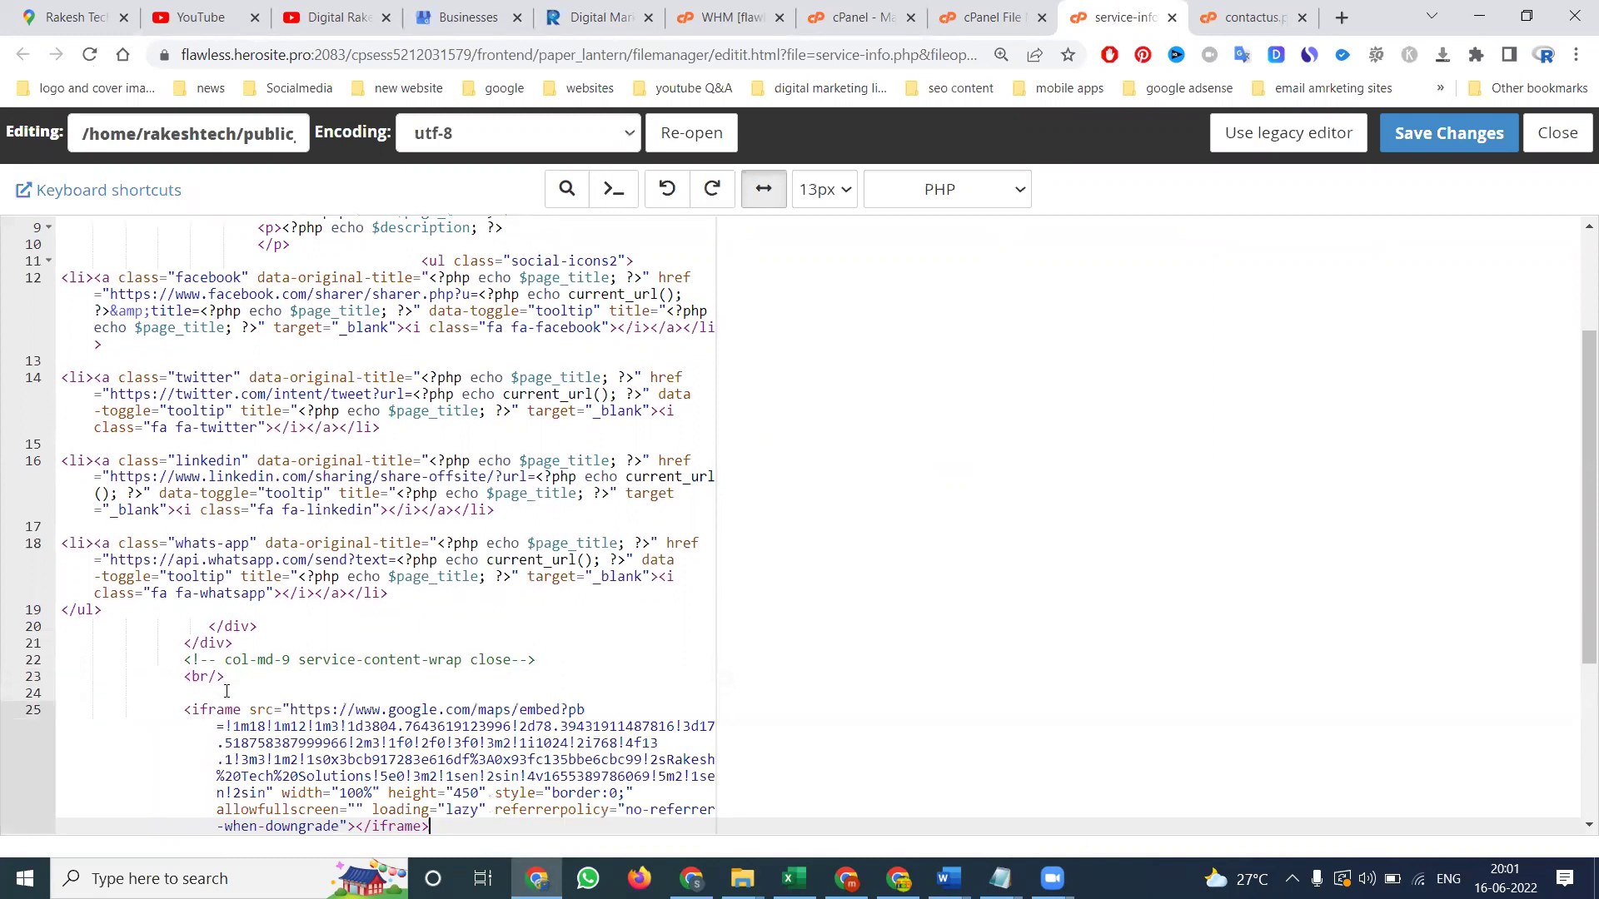
pyautogui.click(1449, 134)
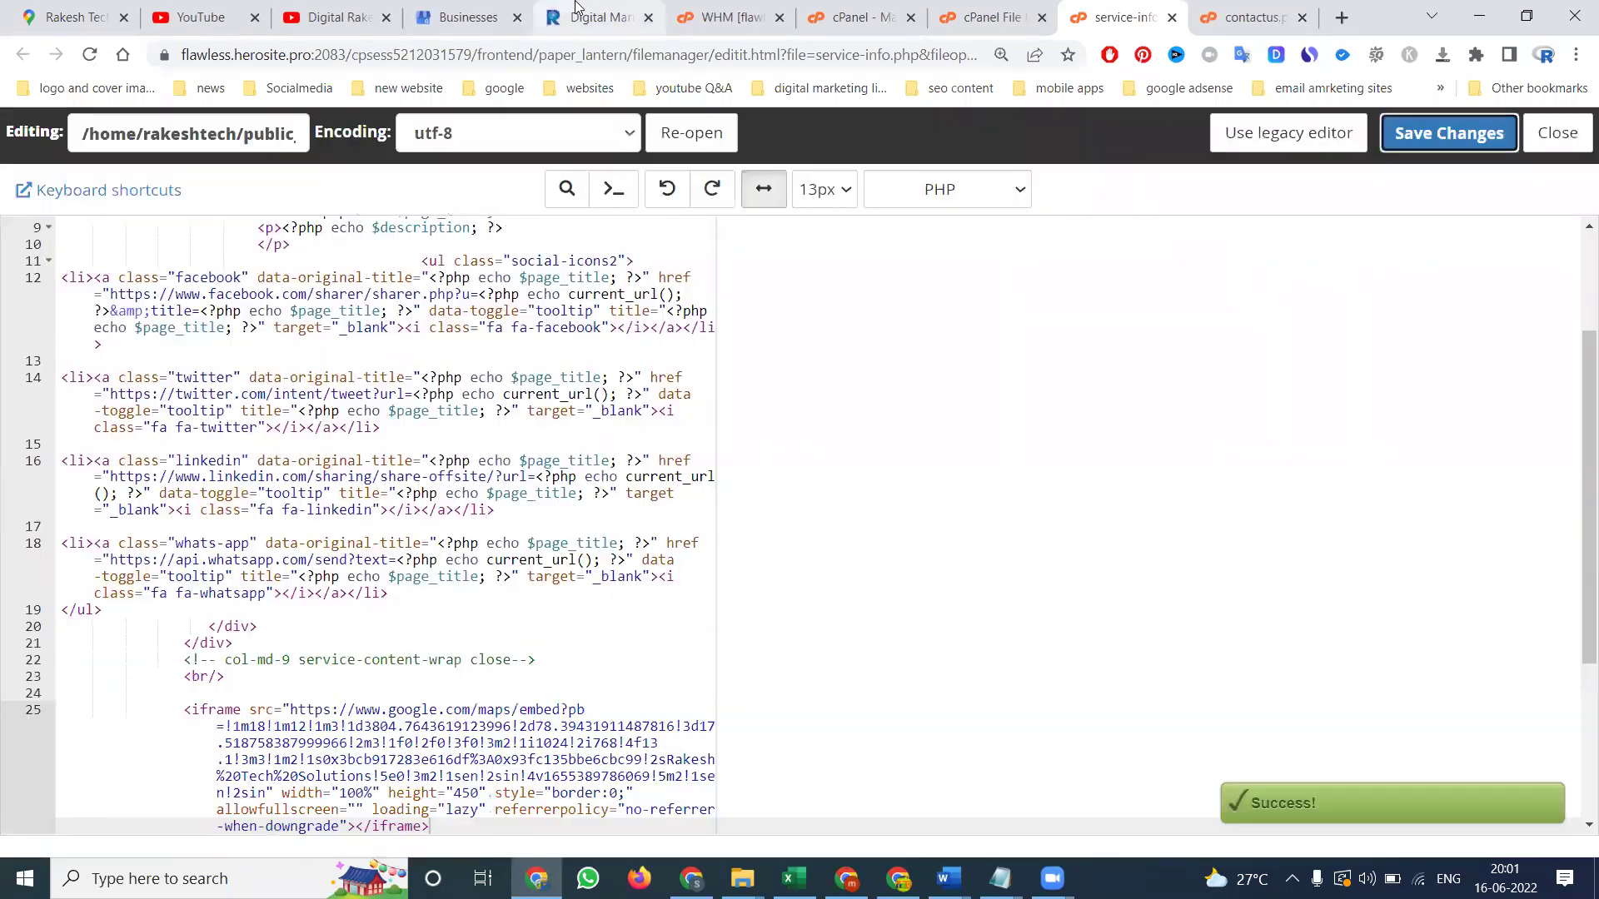
# View the map on the live SEO Services in Nizampet Hyderabad page, then return to service-info.php
pyautogui.click(599, 17)
pyautogui.click(950, 438)
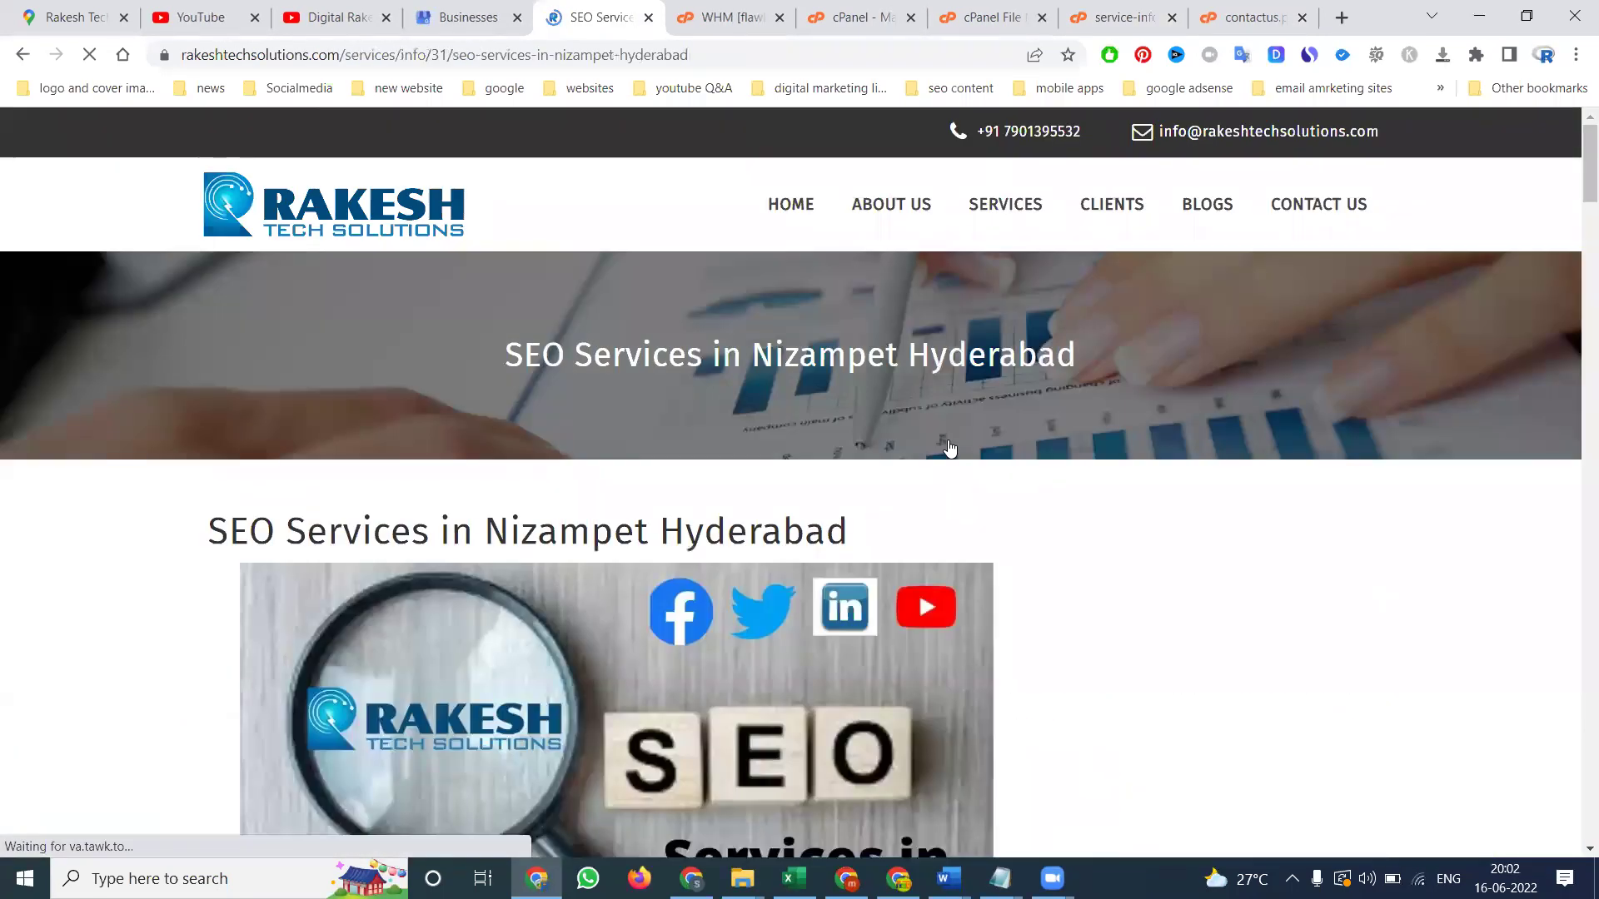
pyautogui.scroll(-5, 787, 462)
pyautogui.scroll(-5, 787, 463)
pyautogui.scroll(-5, 787, 464)
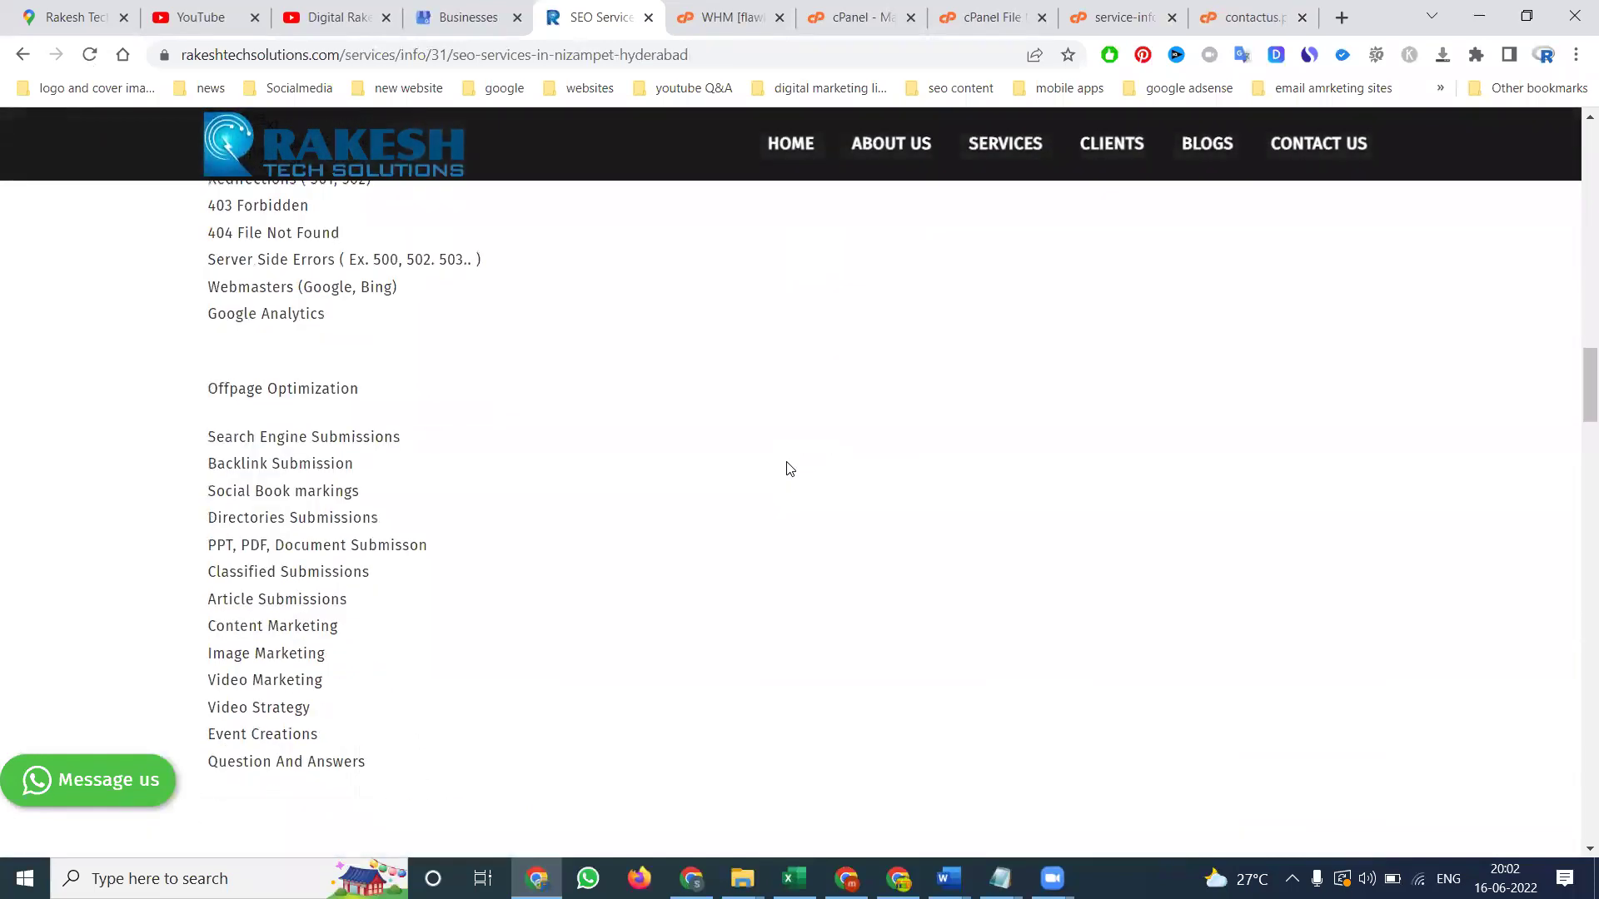
pyautogui.scroll(-5, 787, 467)
pyautogui.scroll(-5, 788, 468)
pyautogui.scroll(-5, 787, 469)
pyautogui.scroll(-5, 787, 469)
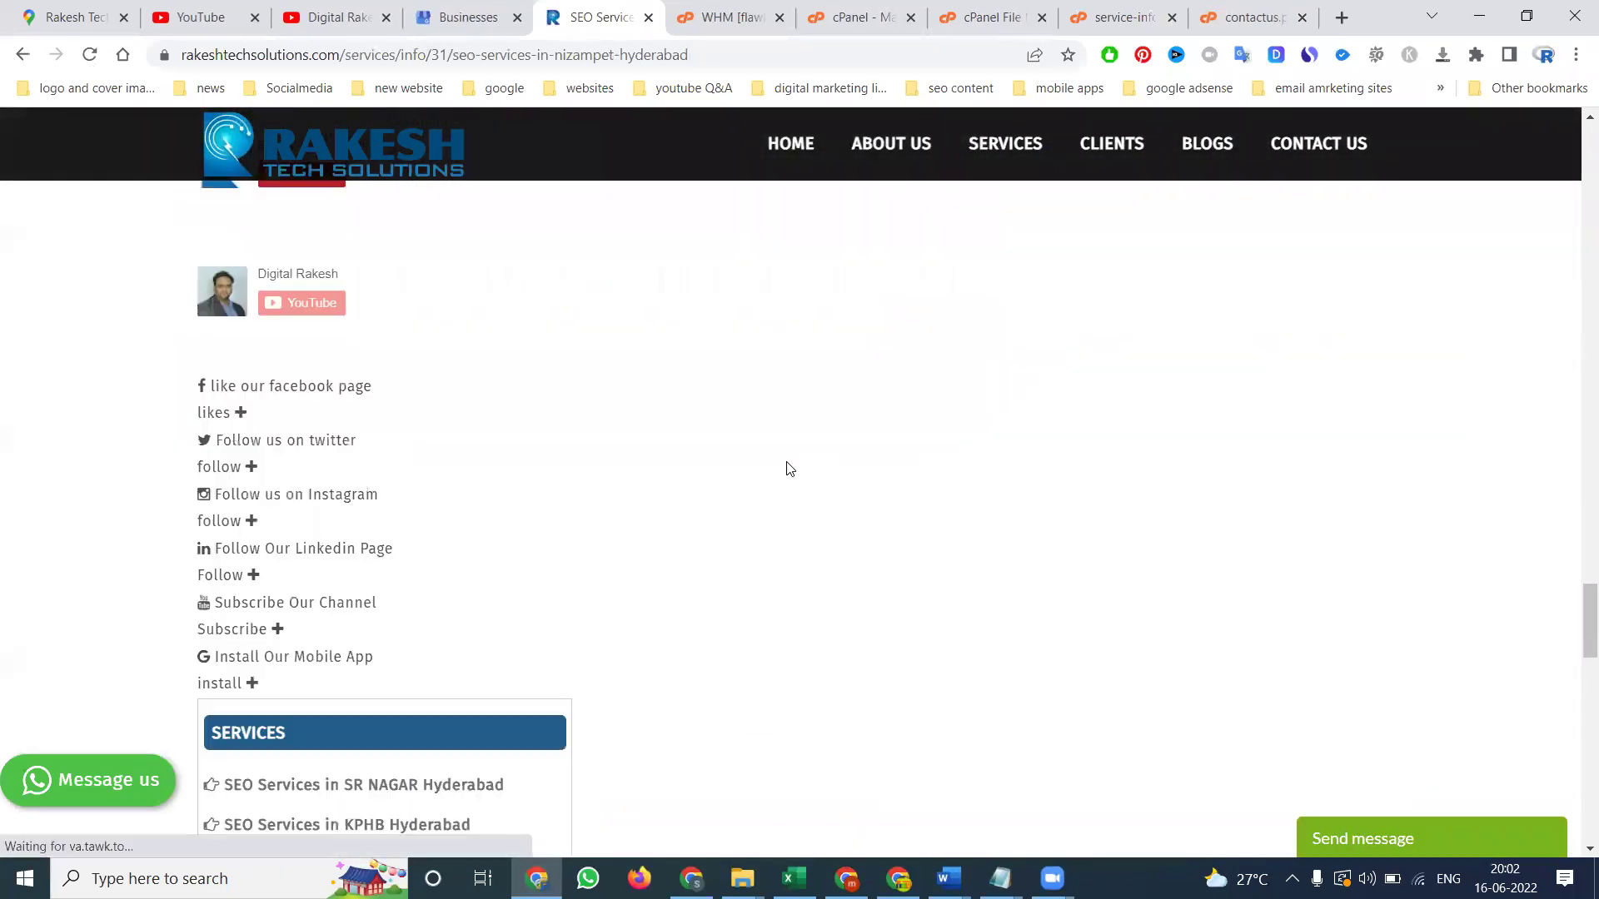
pyautogui.scroll(3, 787, 467)
pyautogui.scroll(2, 787, 469)
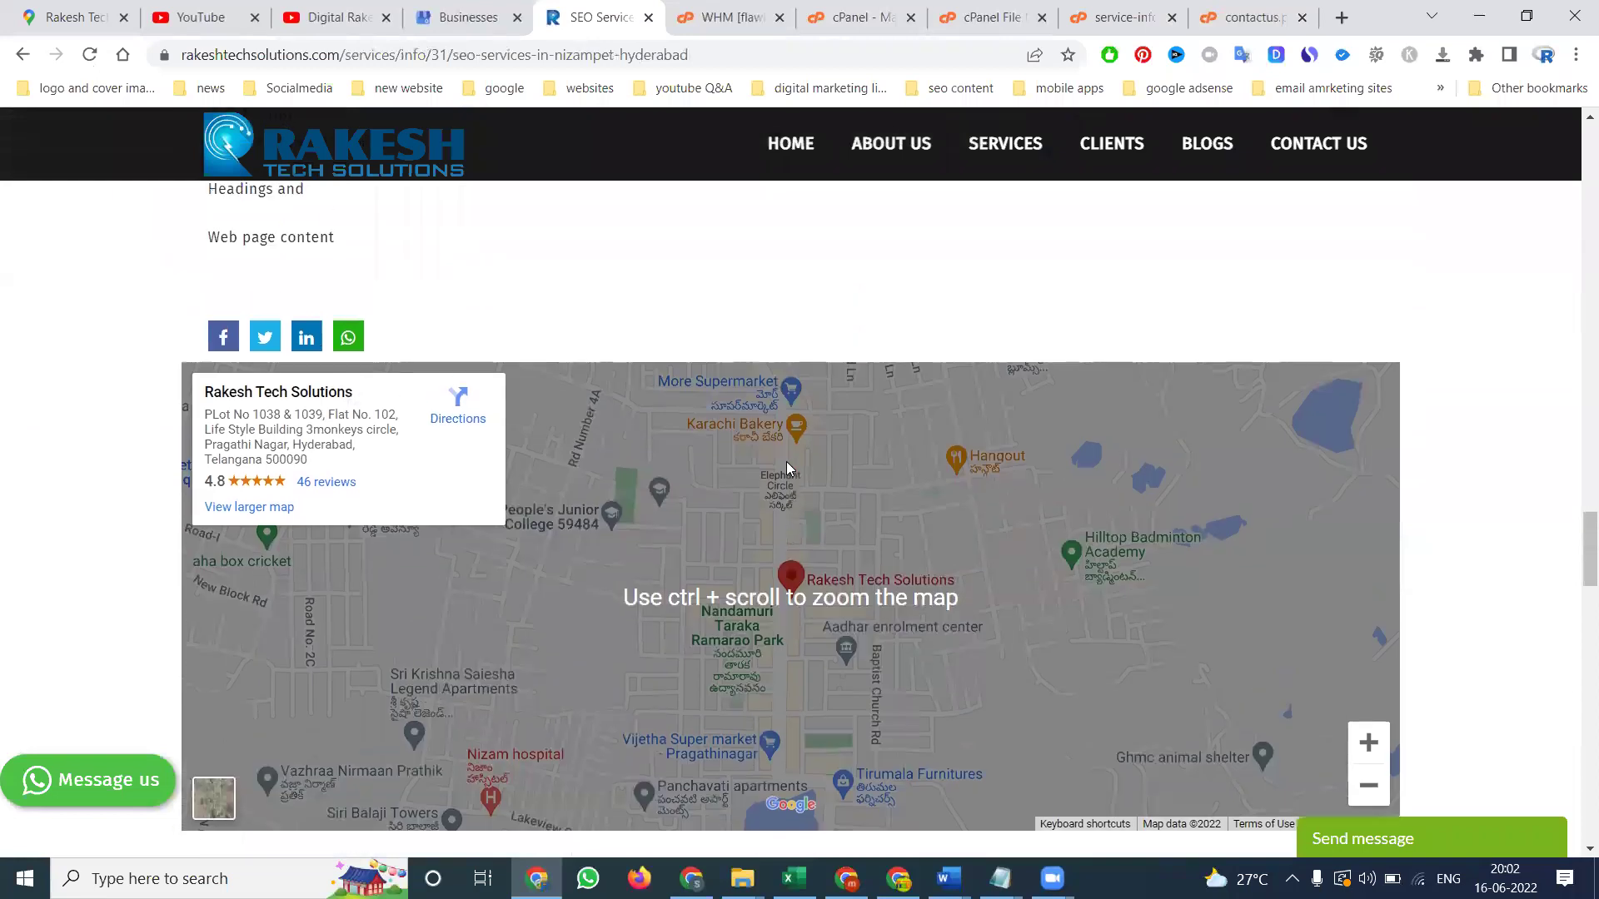
pyautogui.scroll(-4, 744, 476)
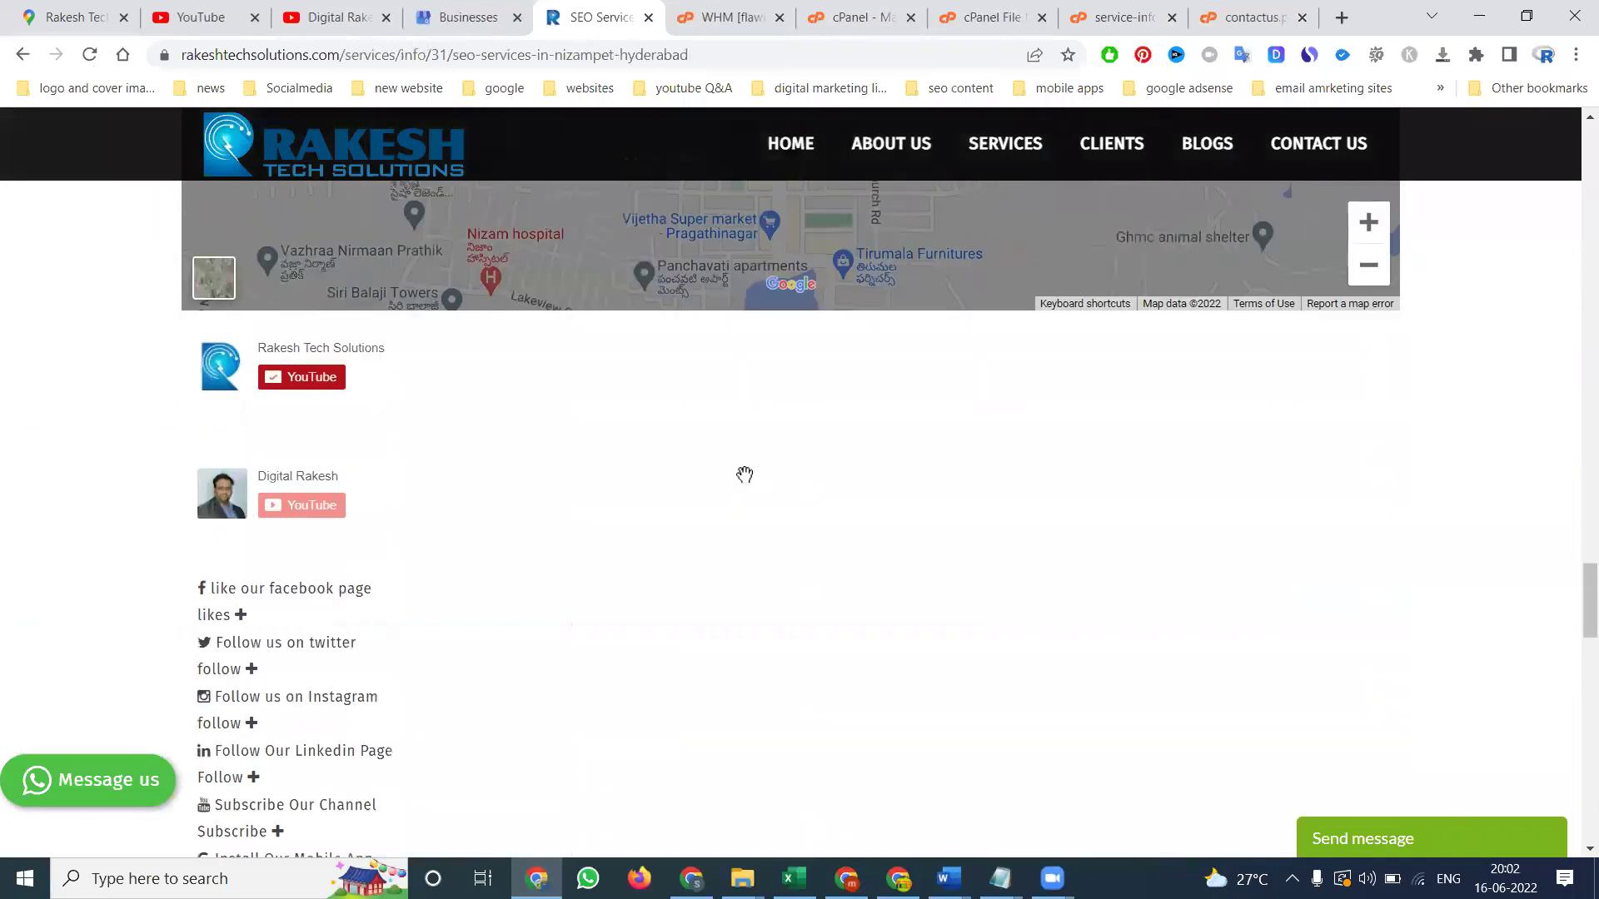
pyautogui.scroll(5, 746, 475)
pyautogui.scroll(5, 744, 475)
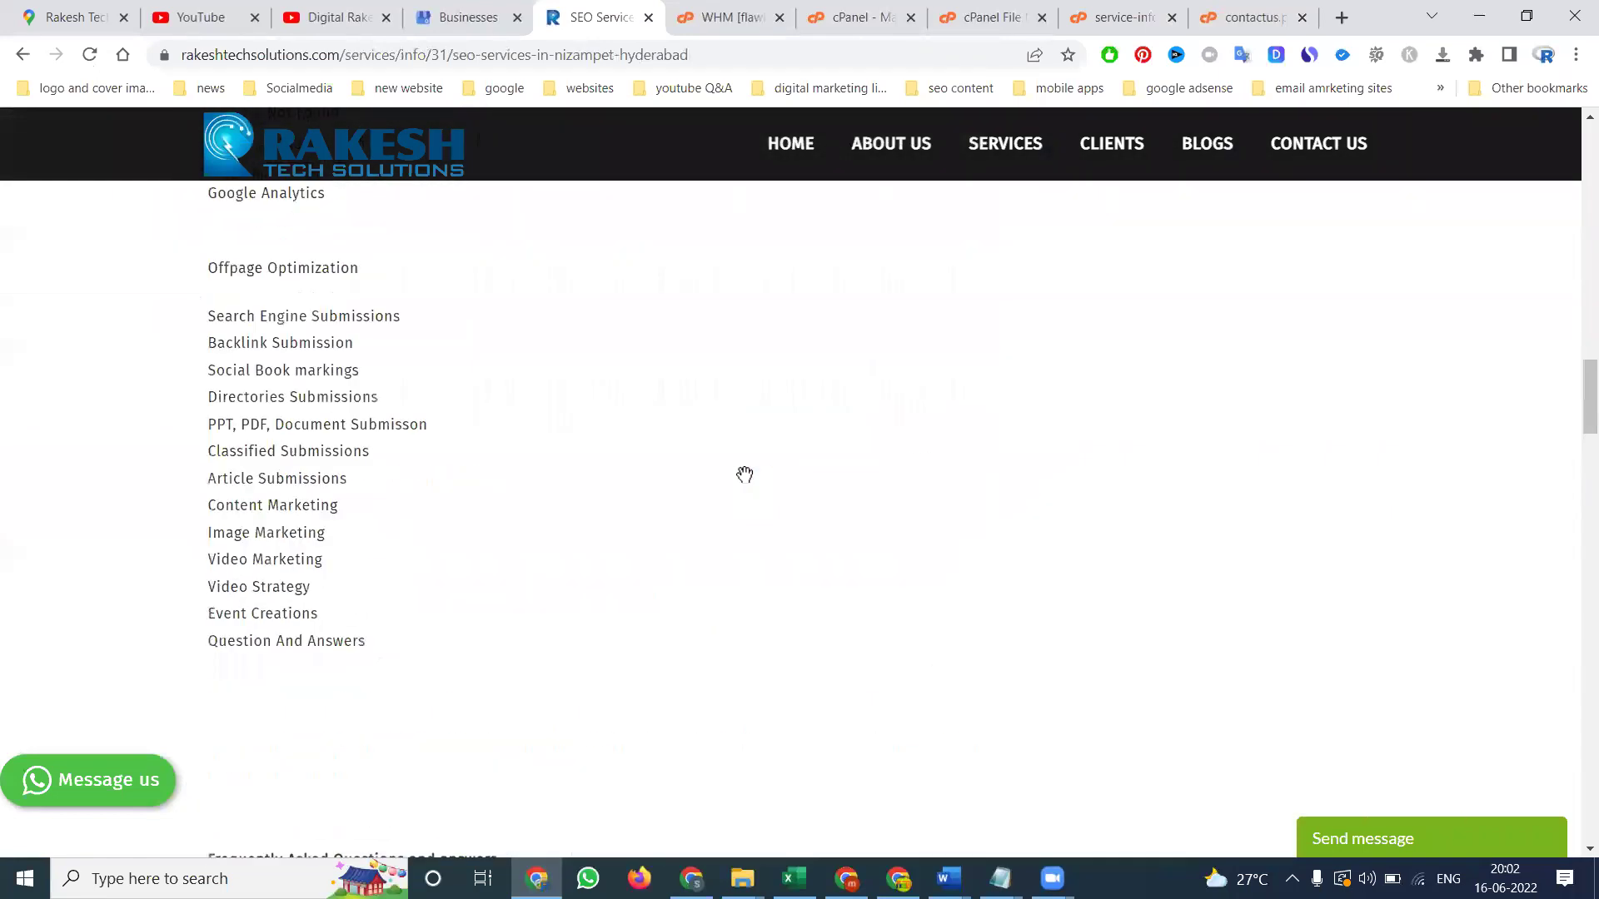
pyautogui.scroll(5, 745, 474)
pyautogui.scroll(5, 745, 474)
pyautogui.scroll(5, 745, 476)
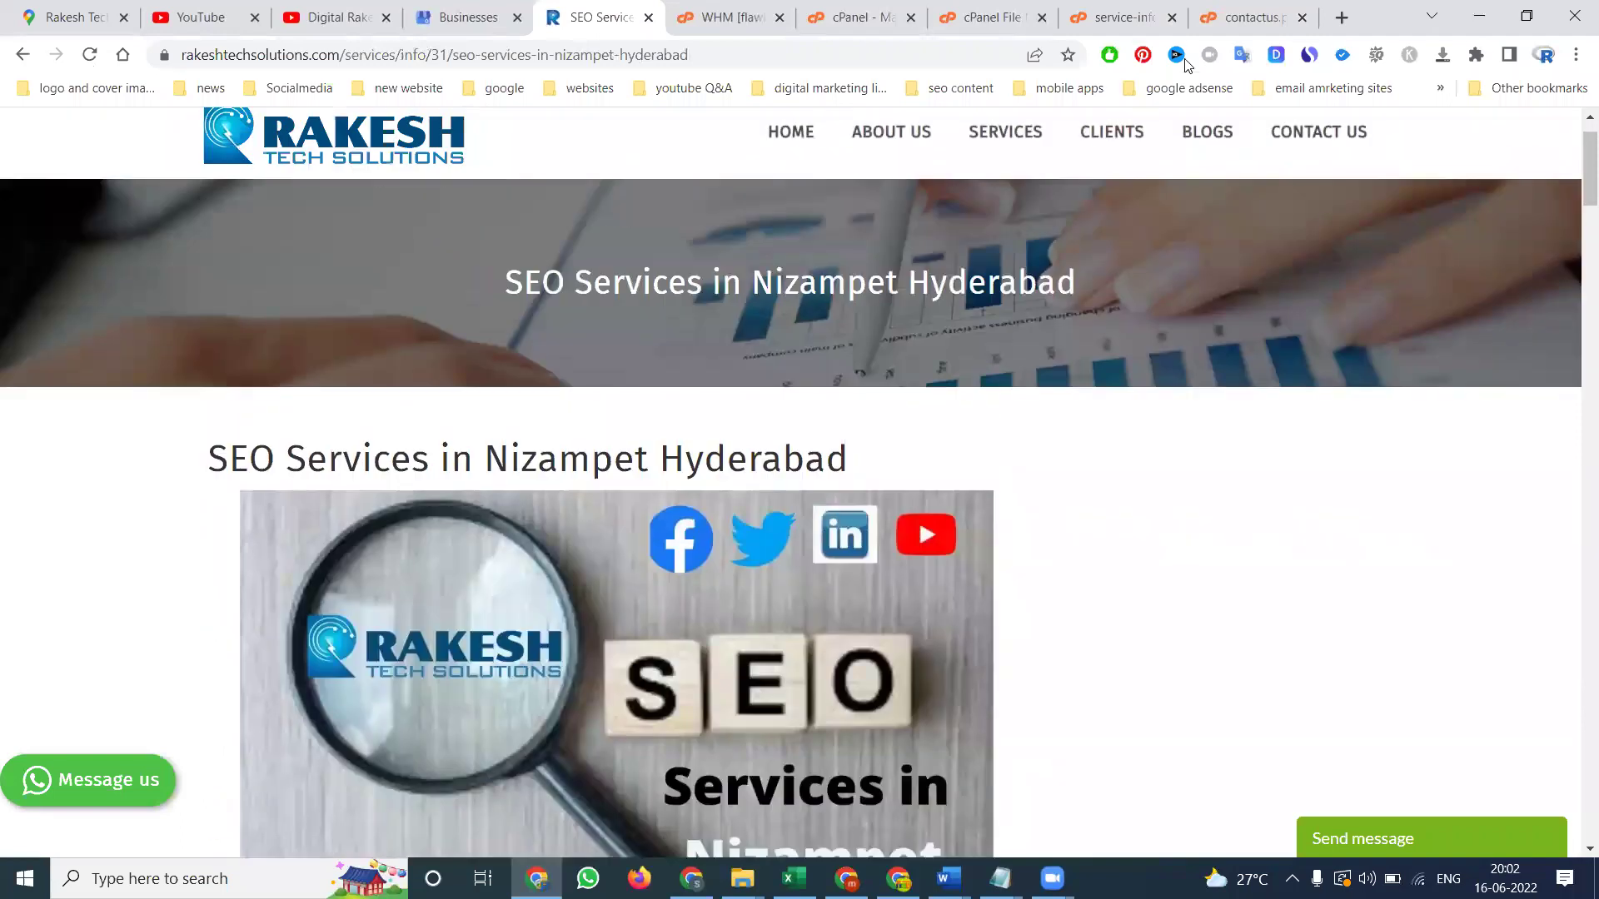
pyautogui.click(1119, 17)
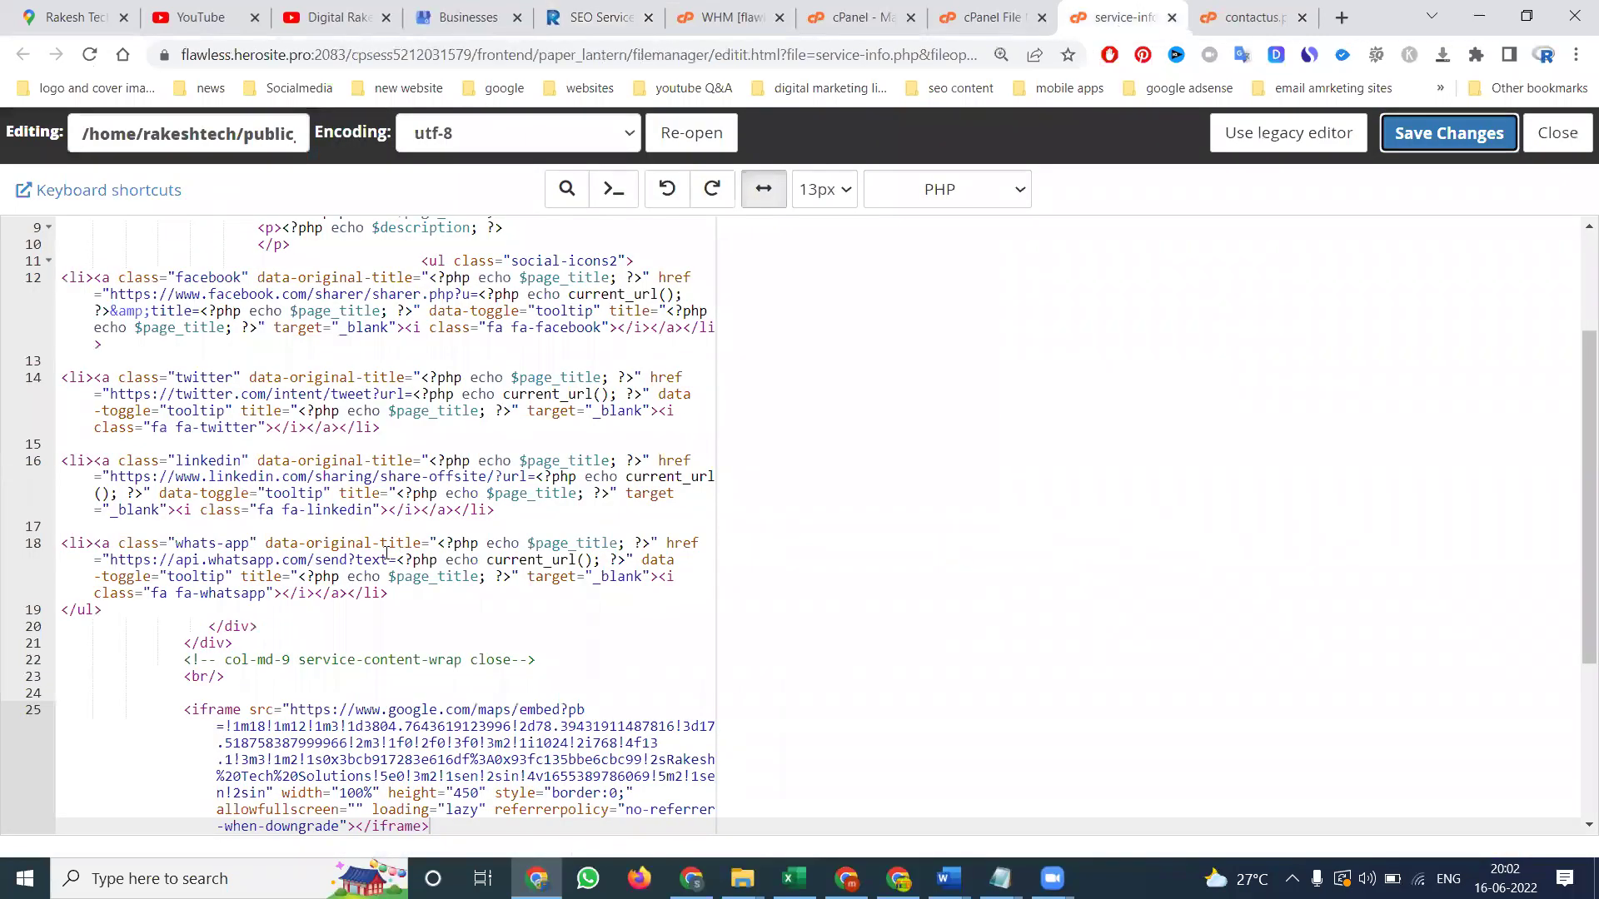
# Undo the map embed and its br lines in service-info.php and save
pyautogui.click(254, 681)
pyautogui.hotkey('ctrl', 'z')
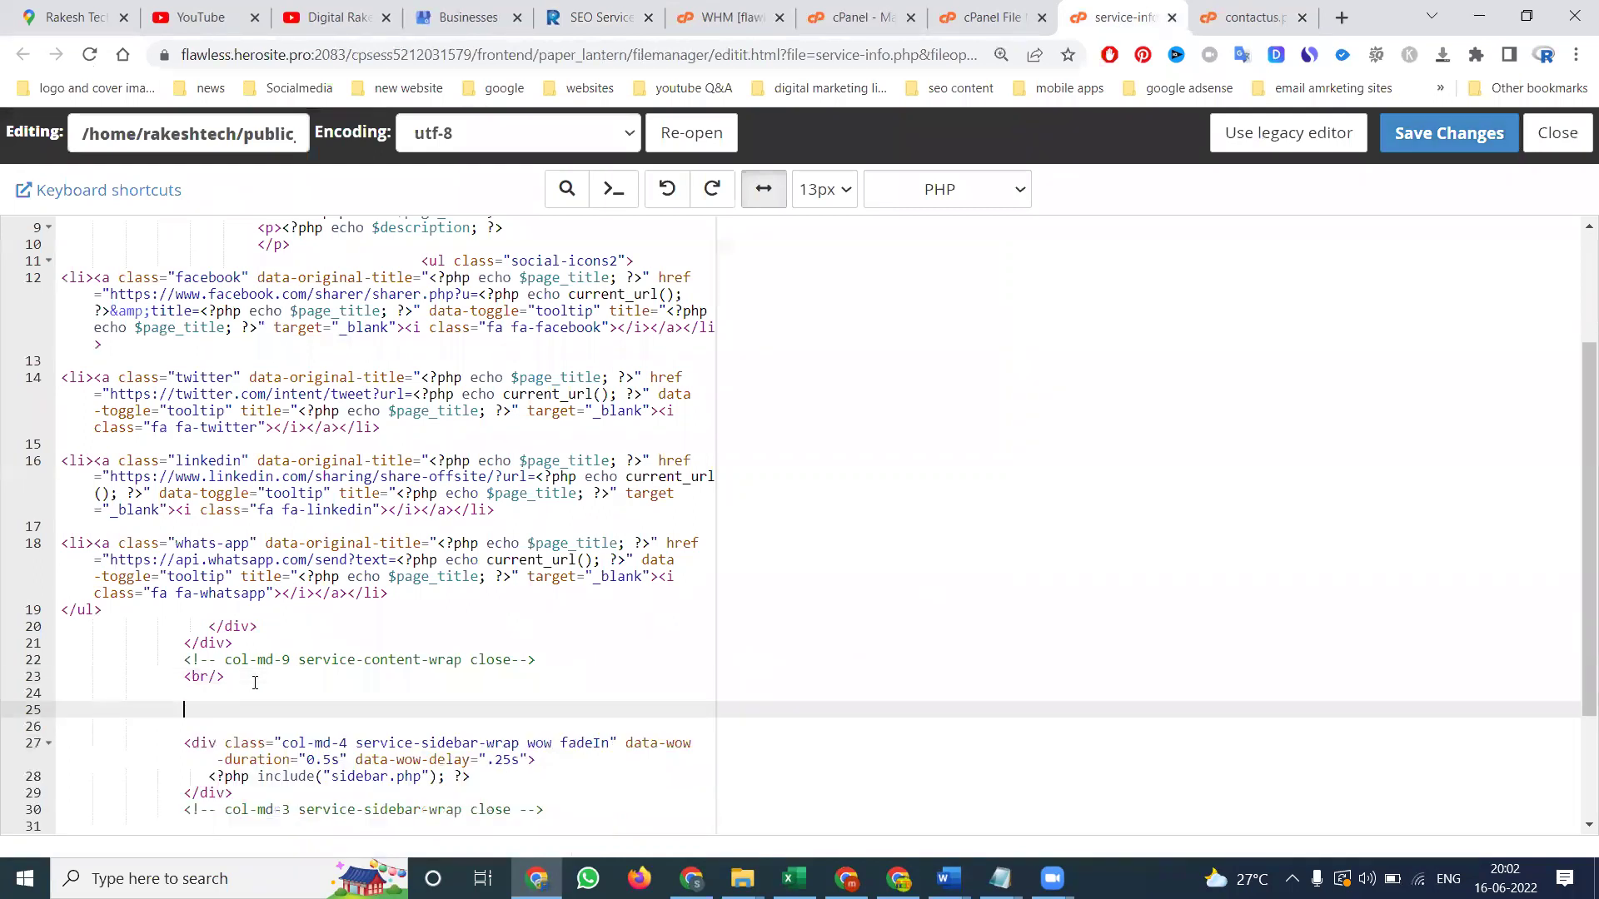
pyautogui.hotkey('ctrl', 'z')
pyautogui.hotkey('ctrl', 'z')
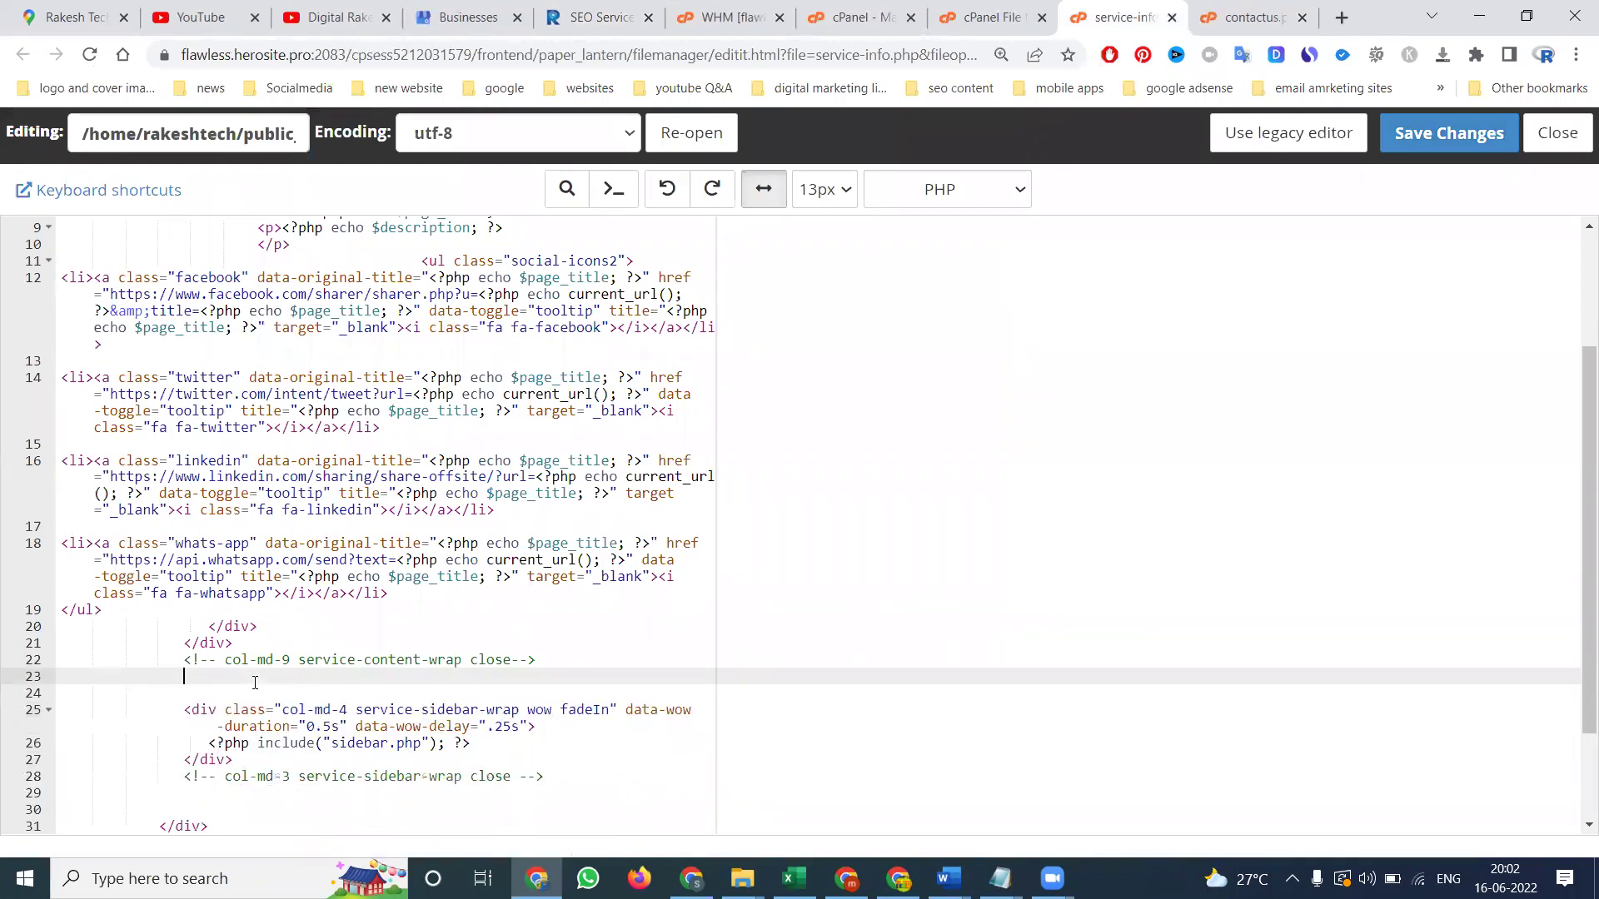
pyautogui.click(1431, 133)
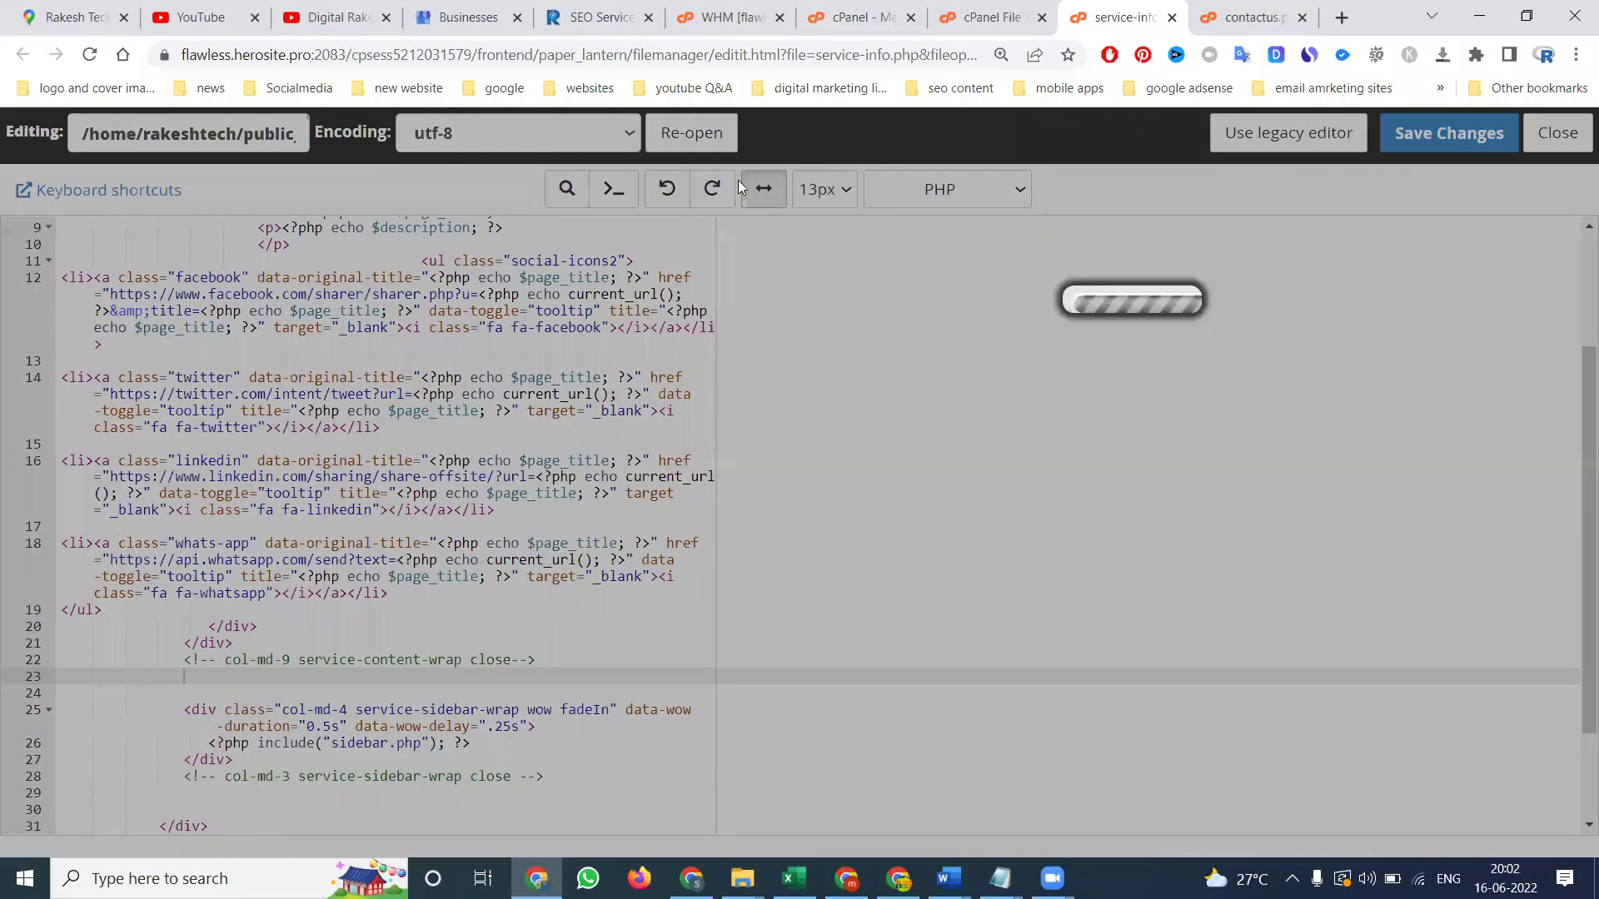
# Reload the live SEO services page, then put the editor caret after the description paragraph
pyautogui.click(575, 16)
pyautogui.click(89, 54)
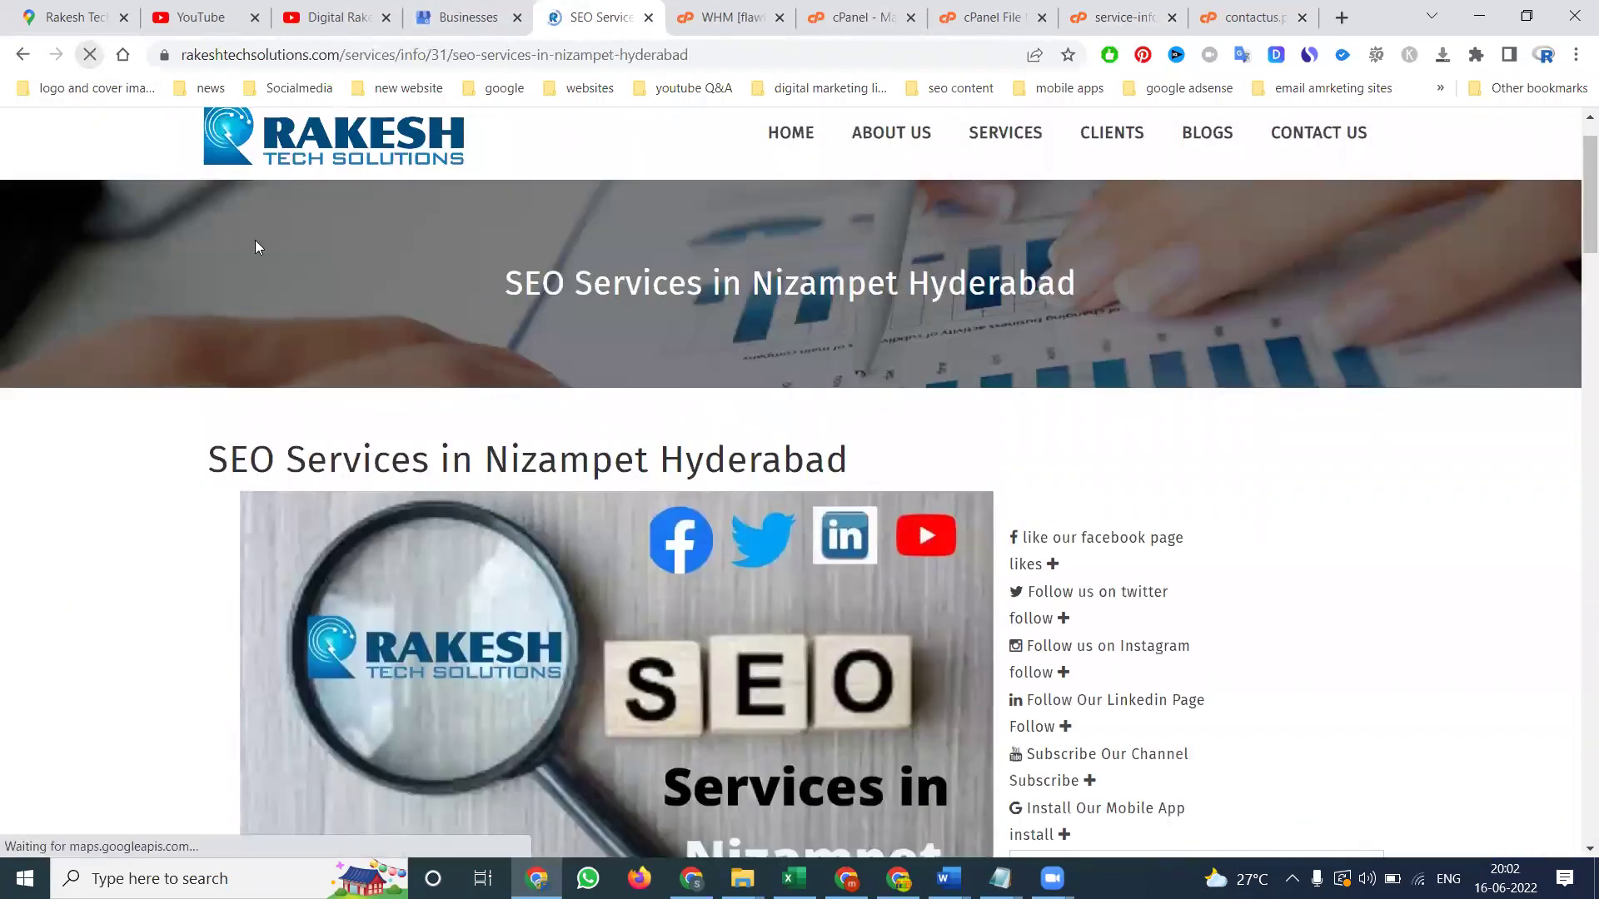
pyautogui.scroll(-5, 397, 405)
pyautogui.scroll(-5, 398, 406)
pyautogui.scroll(-5, 397, 404)
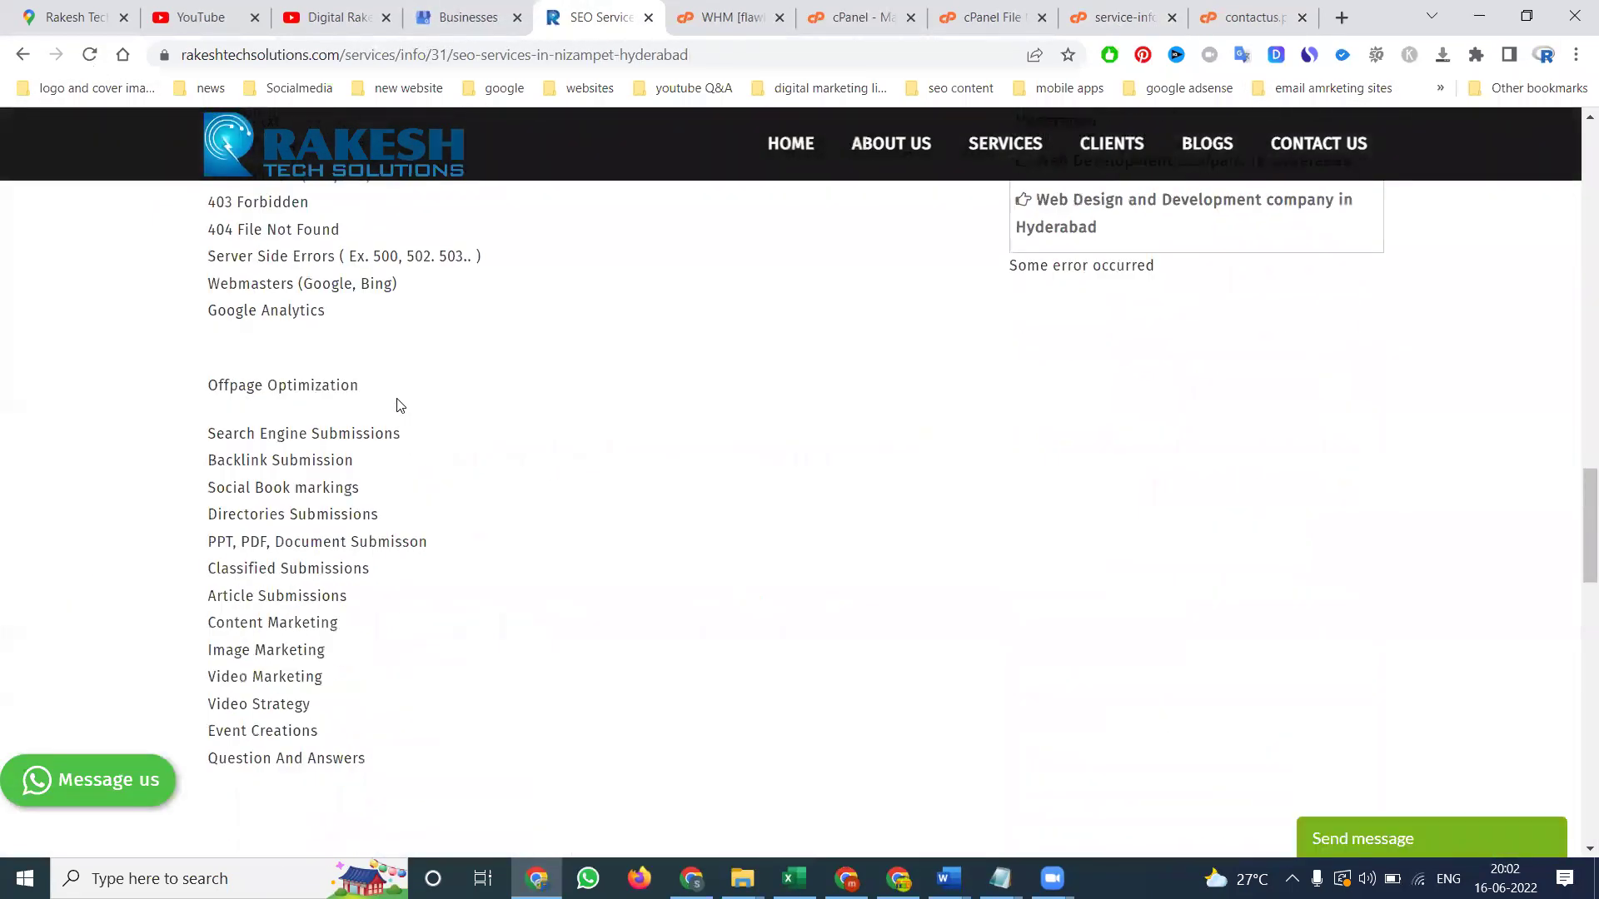
pyautogui.scroll(-5, 397, 405)
pyautogui.scroll(-10, 397, 405)
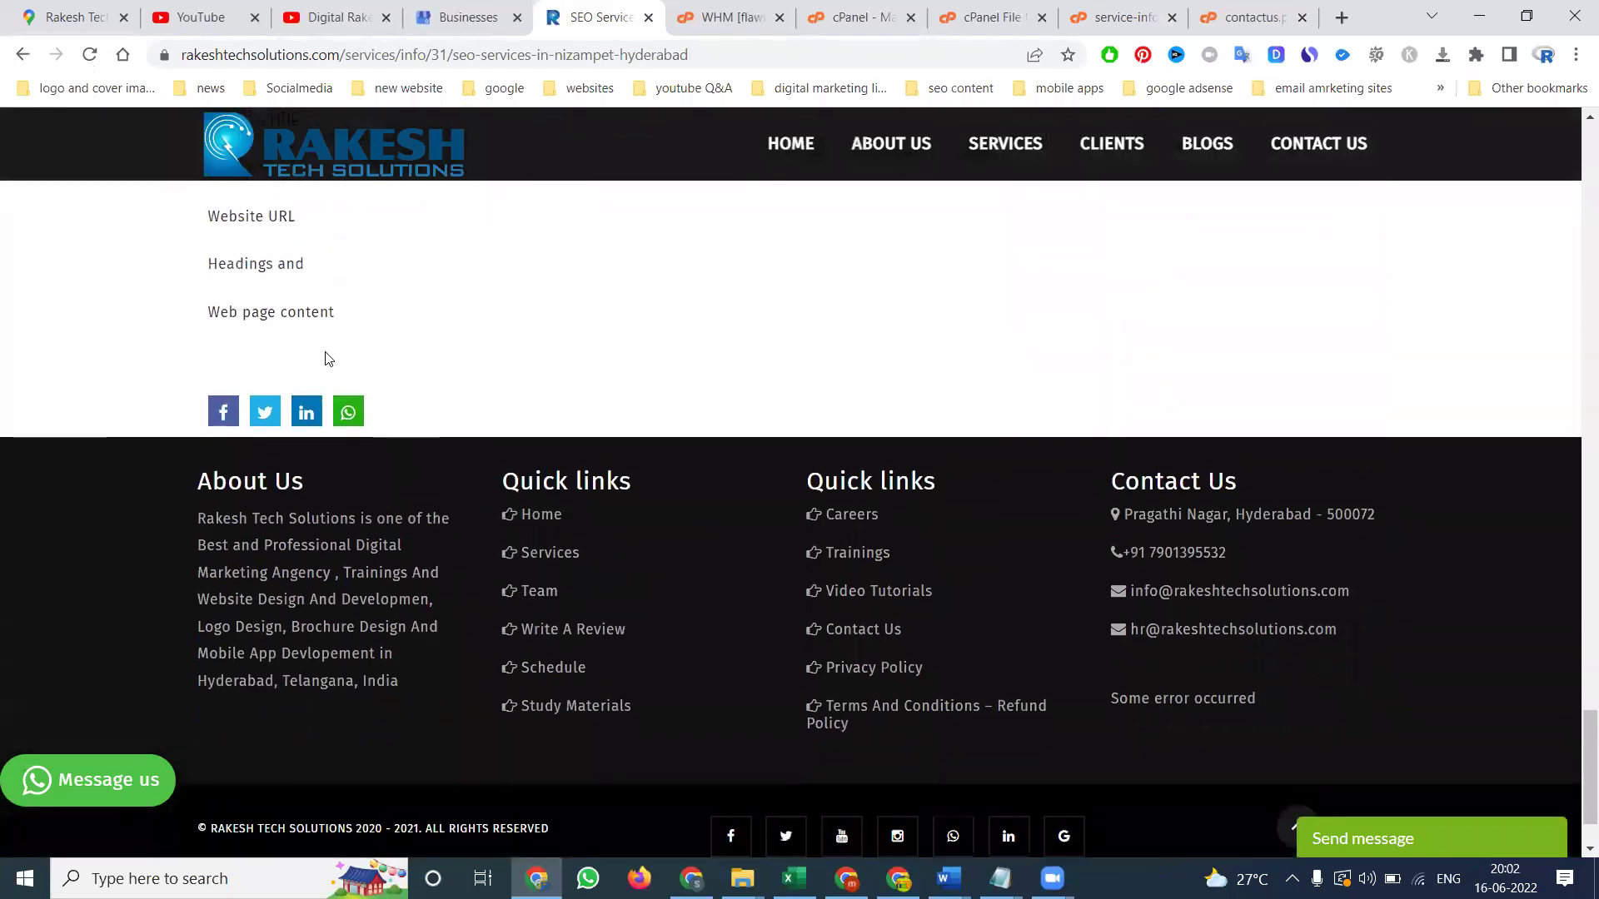
pyautogui.click(1237, 16)
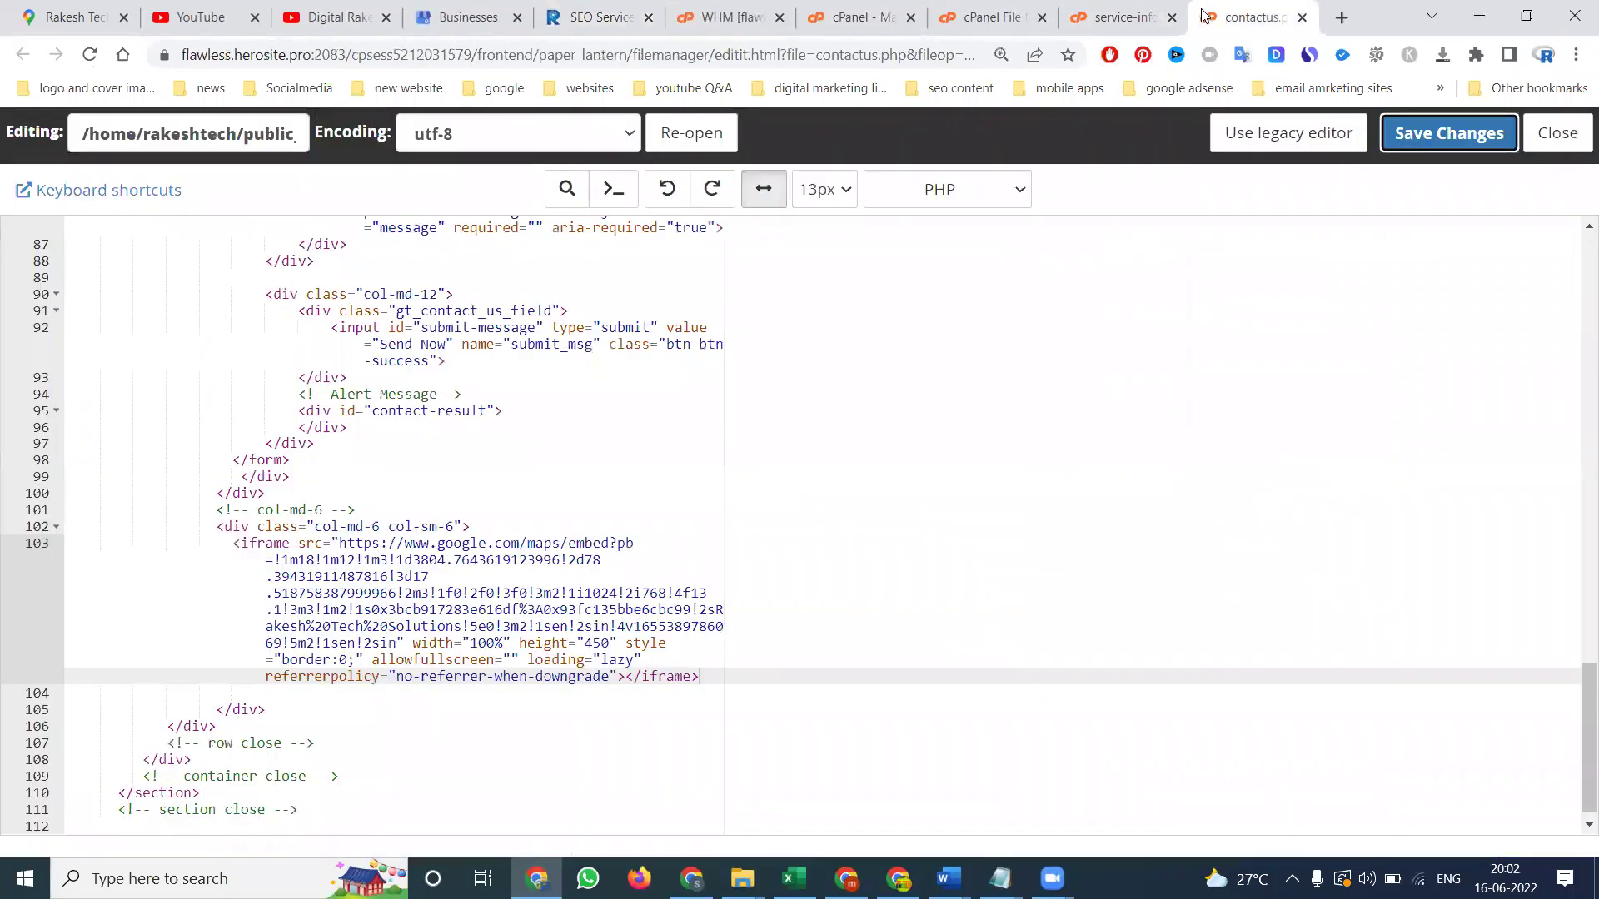
pyautogui.click(1105, 8)
pyautogui.scroll(3, 268, 431)
pyautogui.scroll(3, 268, 432)
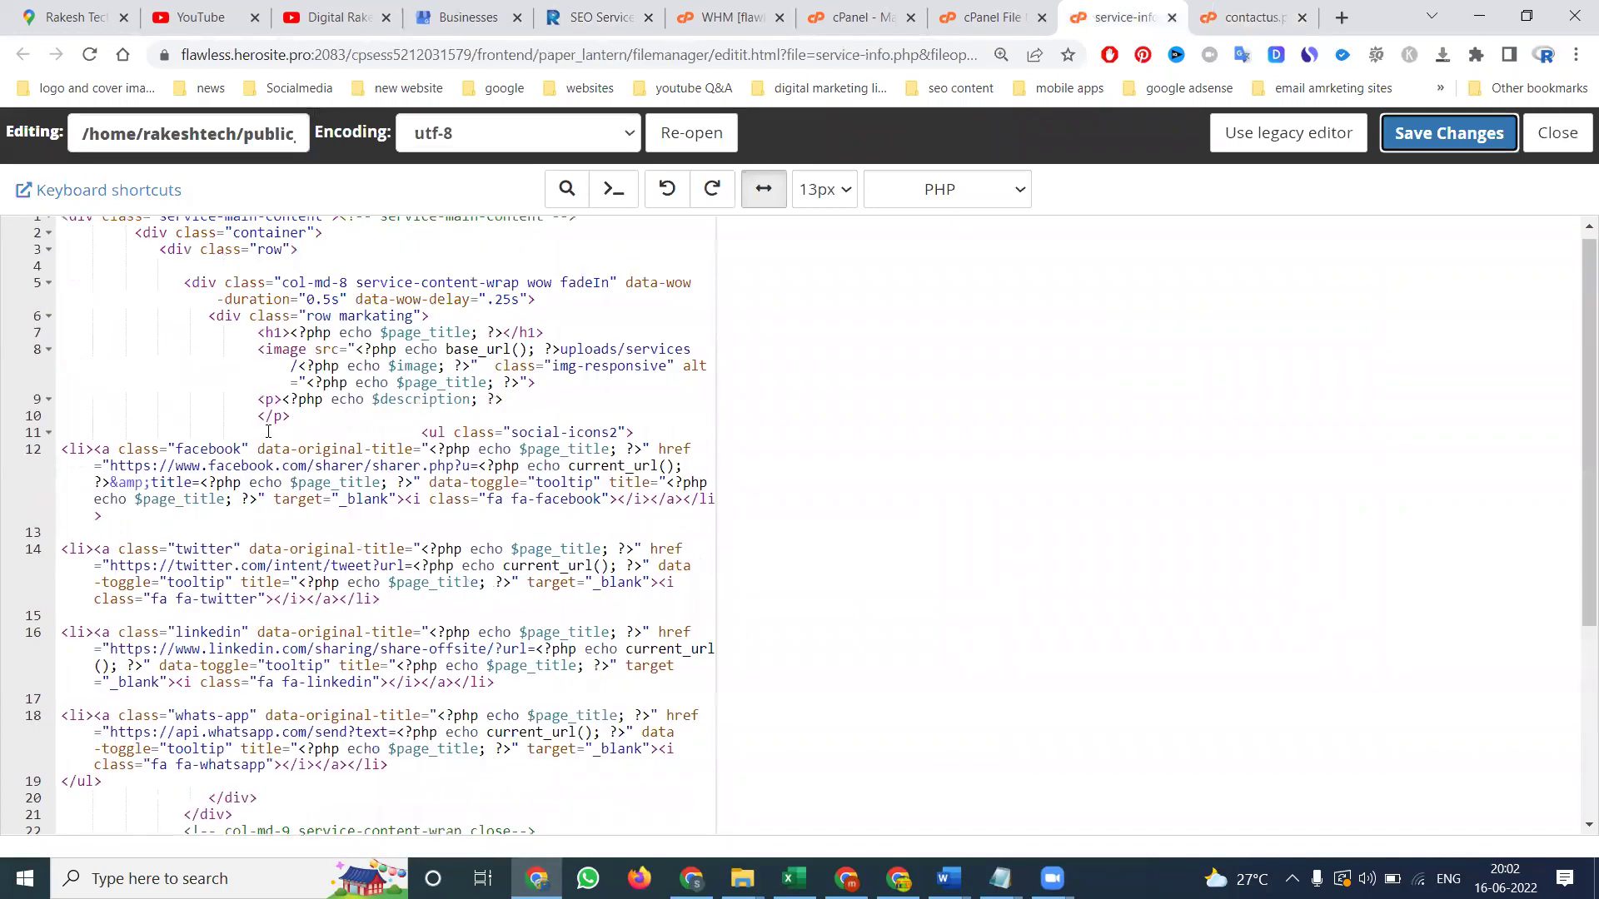
pyautogui.scroll(3, 268, 431)
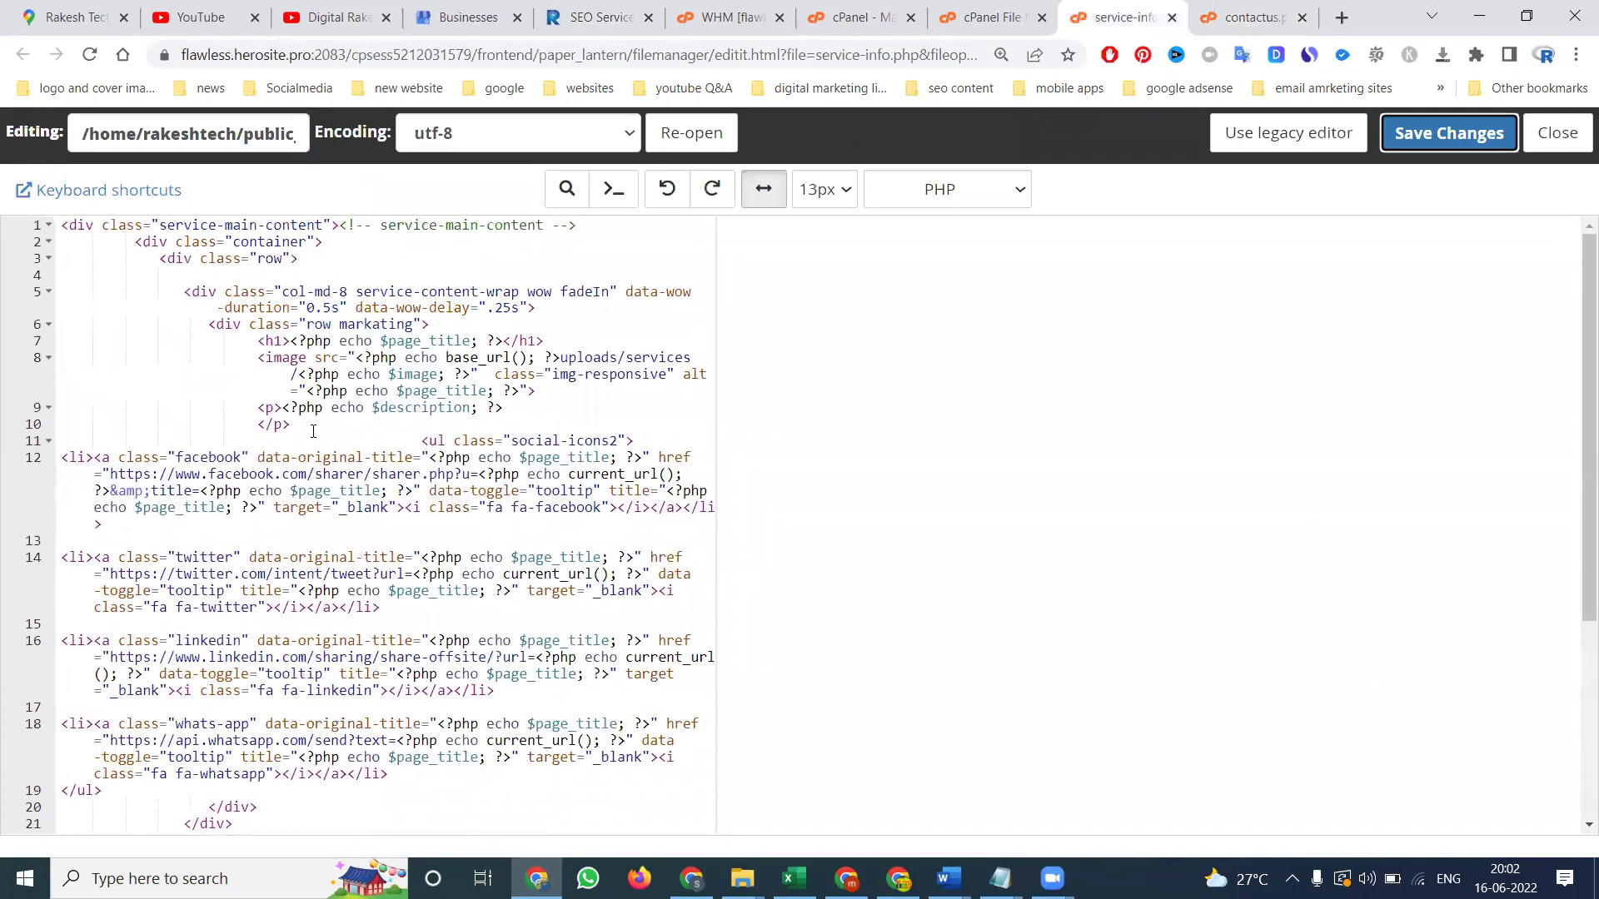
pyautogui.click(346, 424)
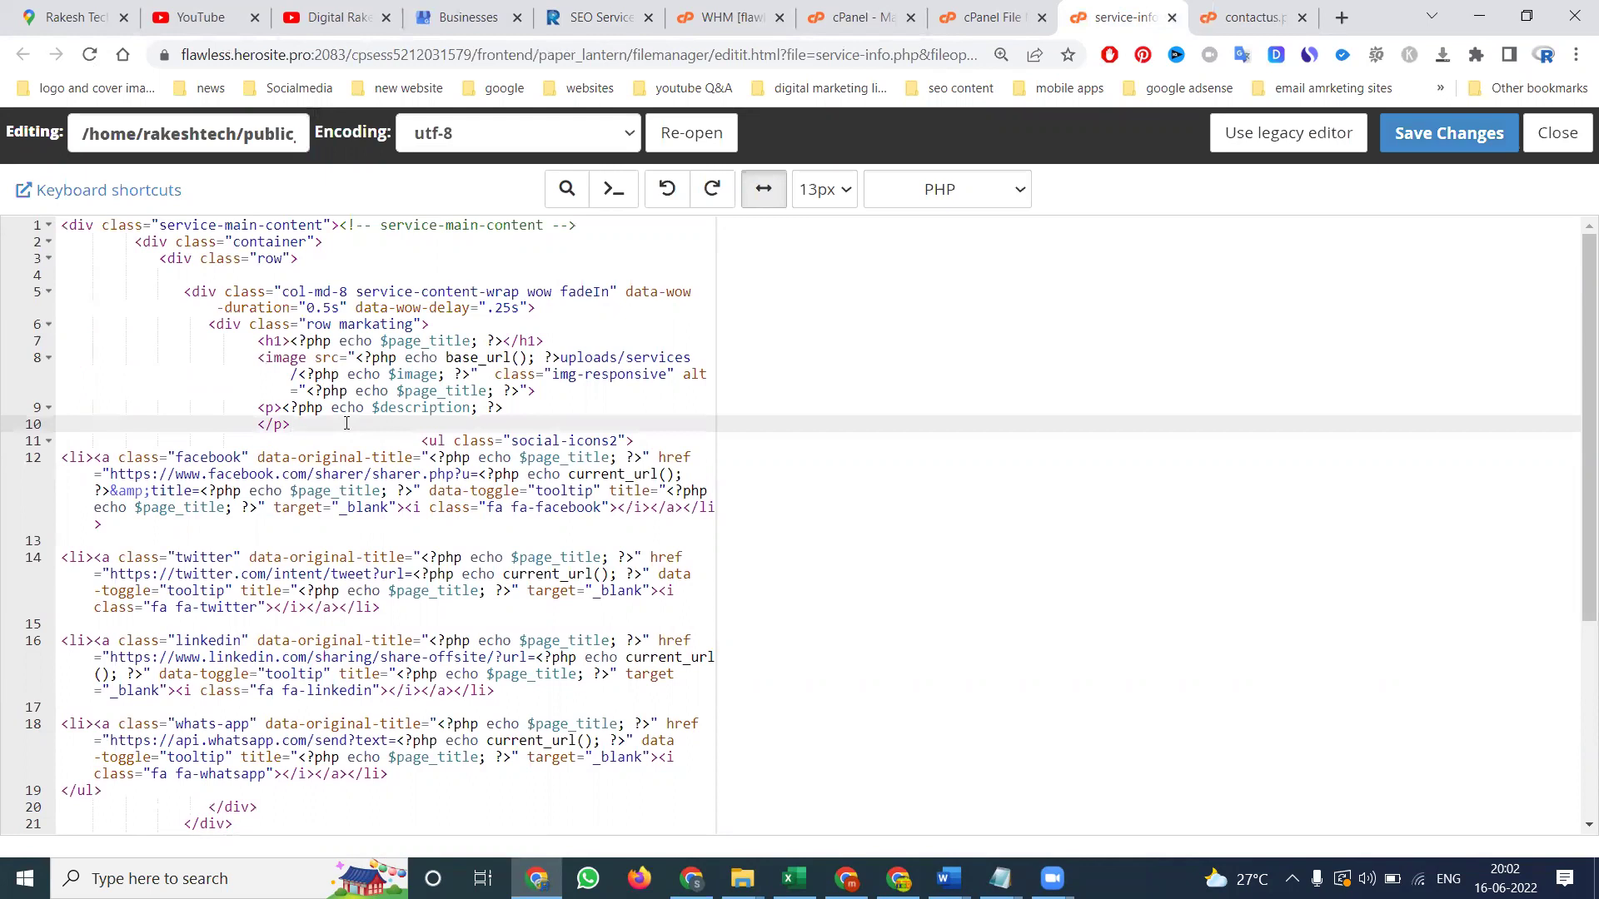
# Insert the map iframe plus a corrected <br/> line after the description paragraph, and save
pyautogui.press('Return')
pyautogui.press('Return')
pyautogui.press('Return')
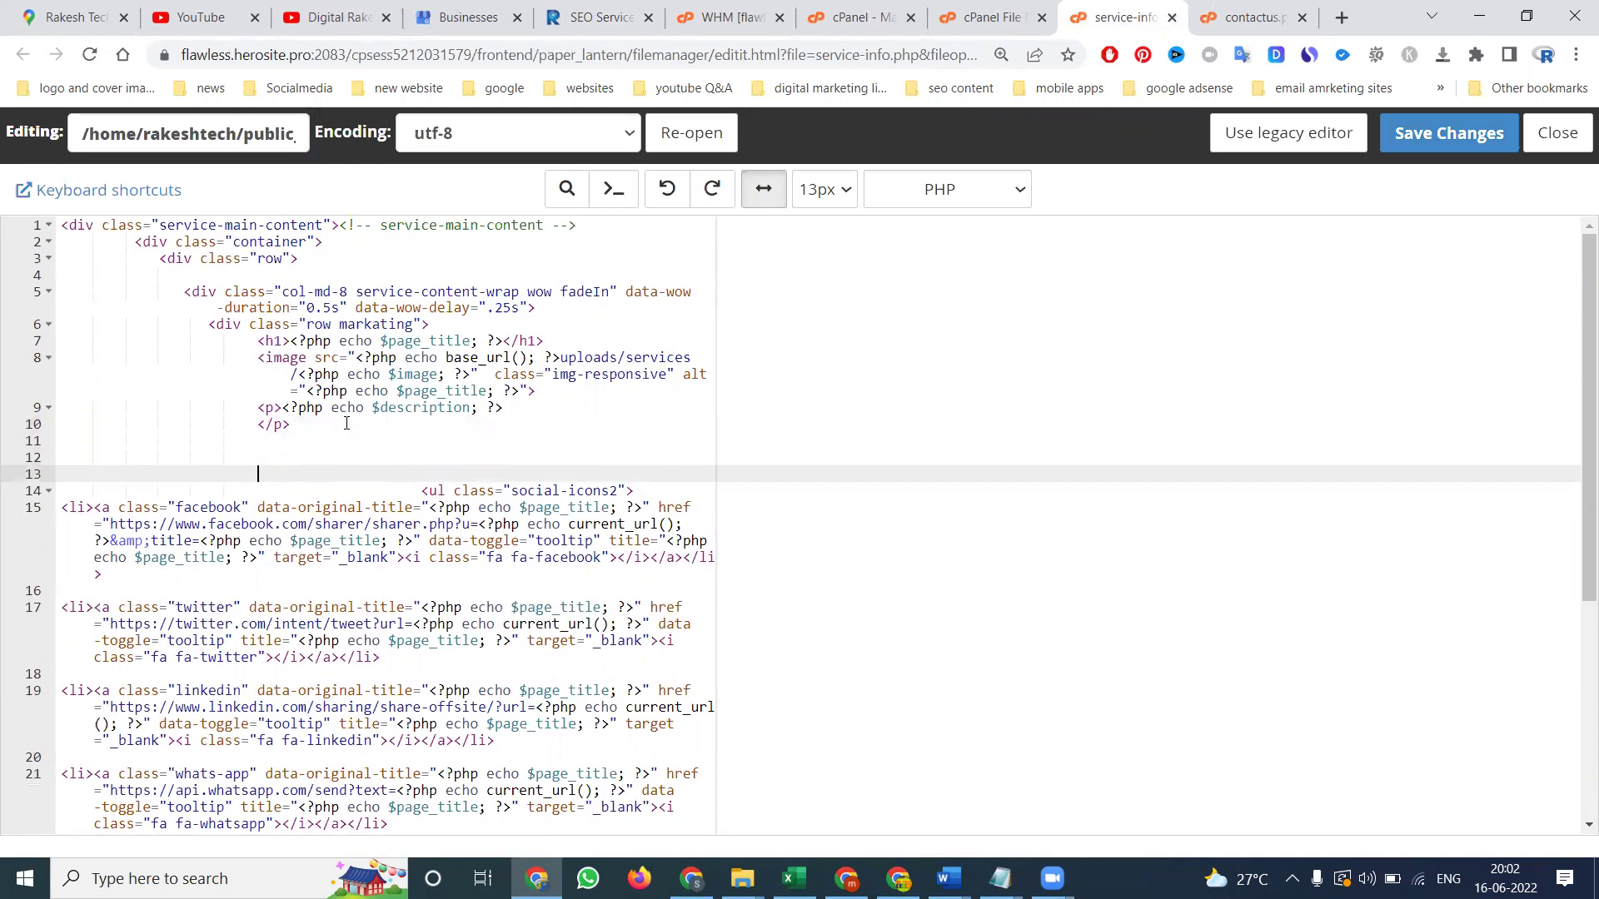
pyautogui.hotkey('ctrl', 'v')
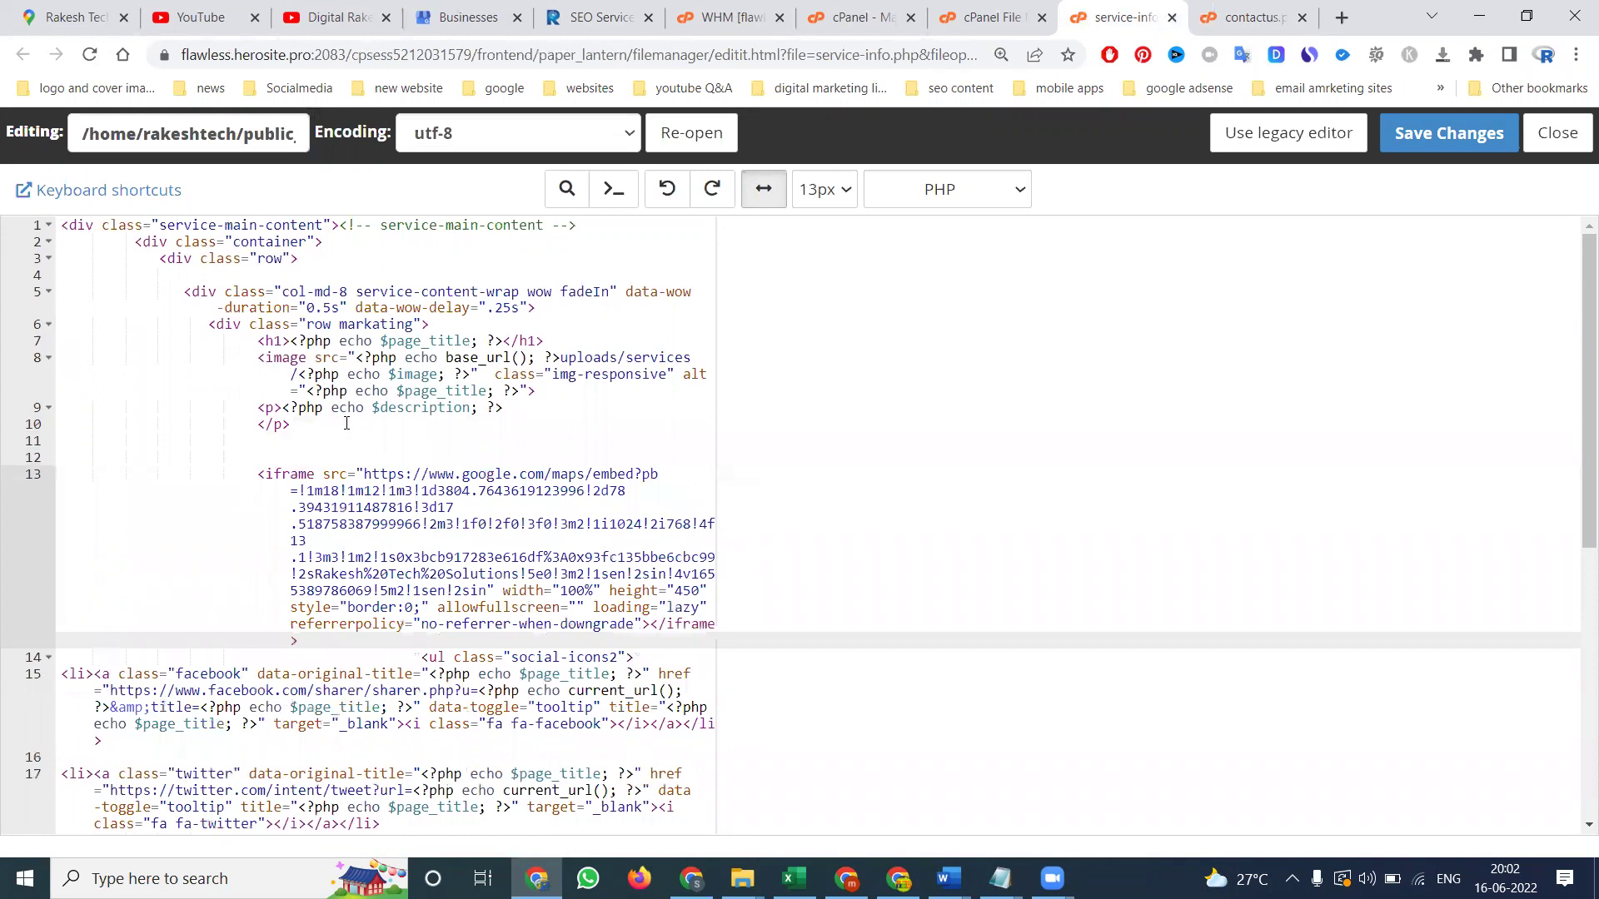
pyautogui.press('Return')
pyautogui.write(',')
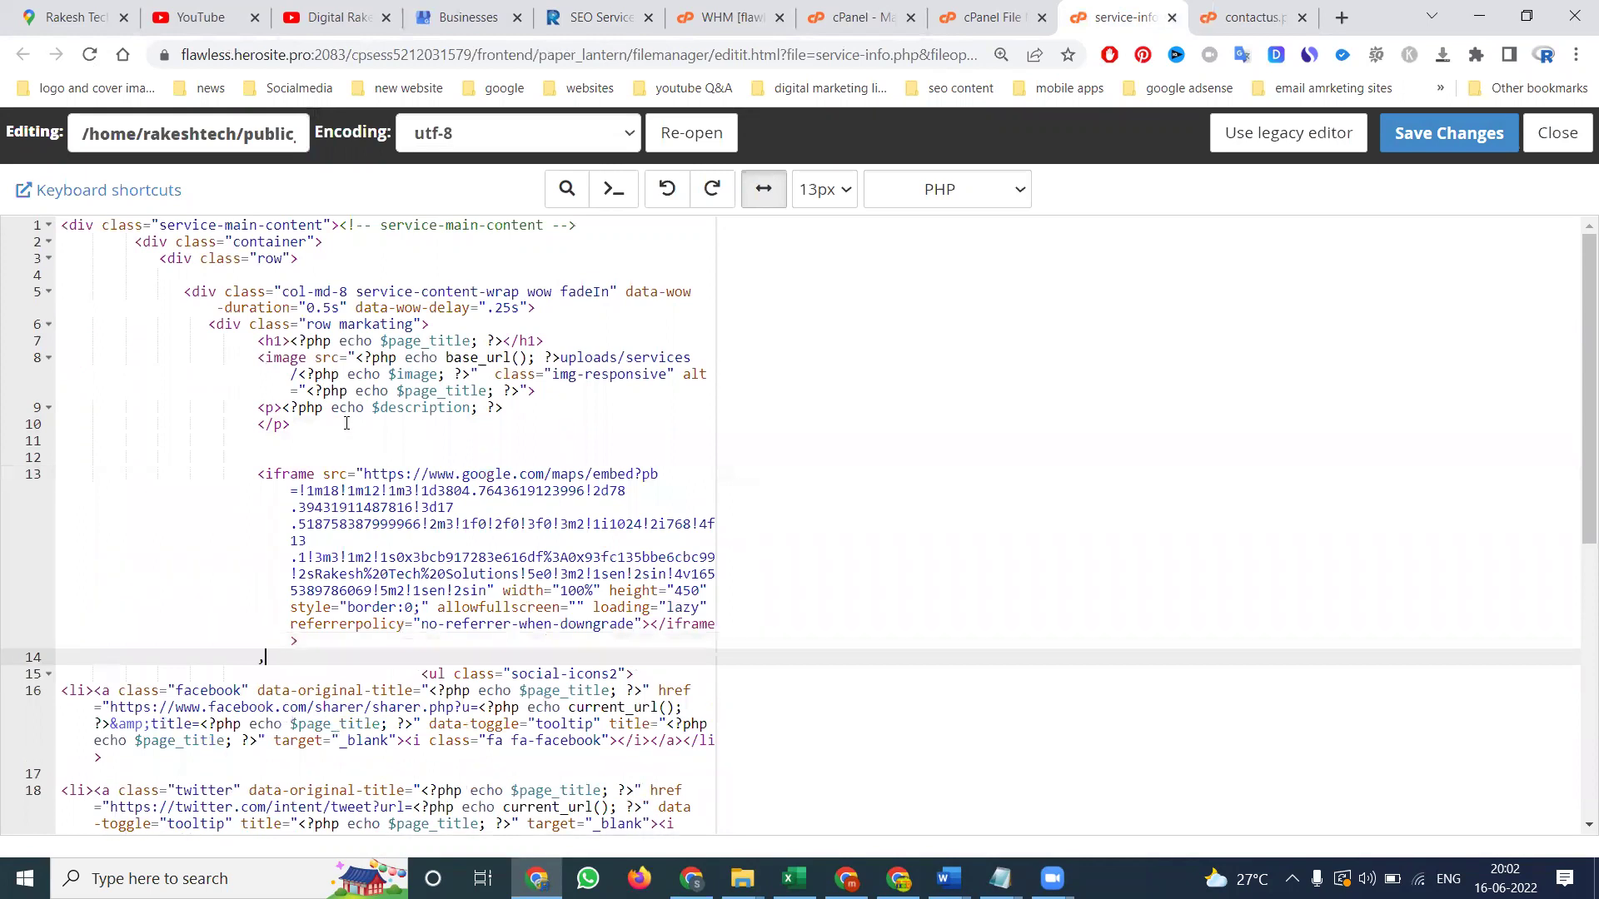
pyautogui.write('br/>')
pyautogui.click(263, 657)
pyautogui.press('BackSpace')
pyautogui.write('<')
pyautogui.press('BackSpace')
pyautogui.write('<')
pyautogui.click(1434, 138)
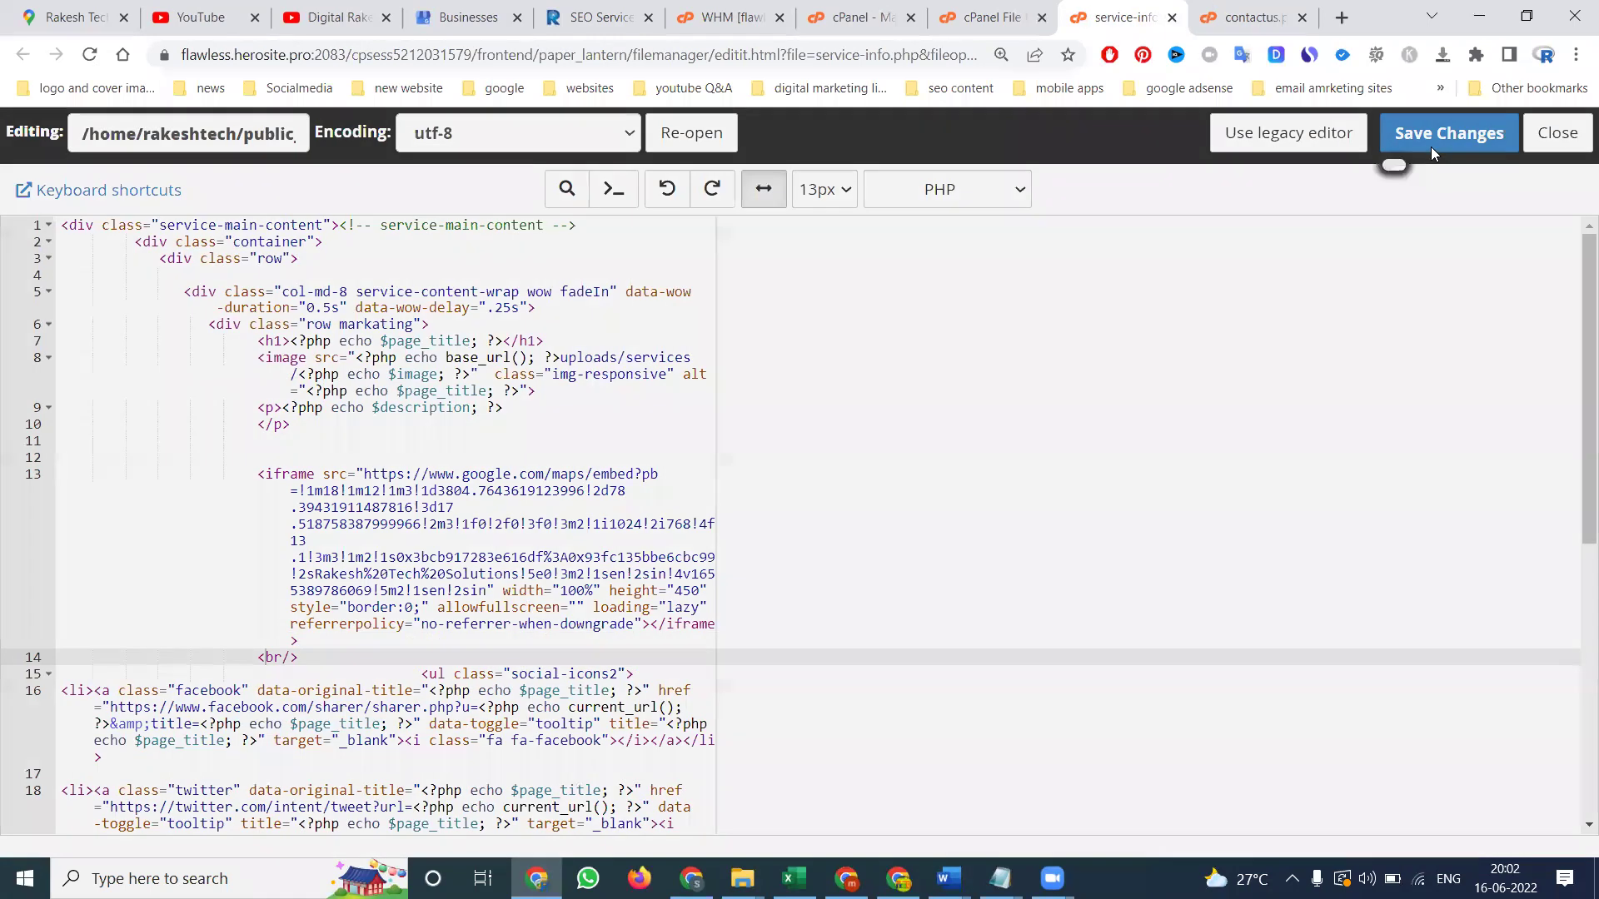
# Reload the live SEO services page to confirm the map, then return to the editor
pyautogui.click(605, 20)
pyautogui.click(89, 54)
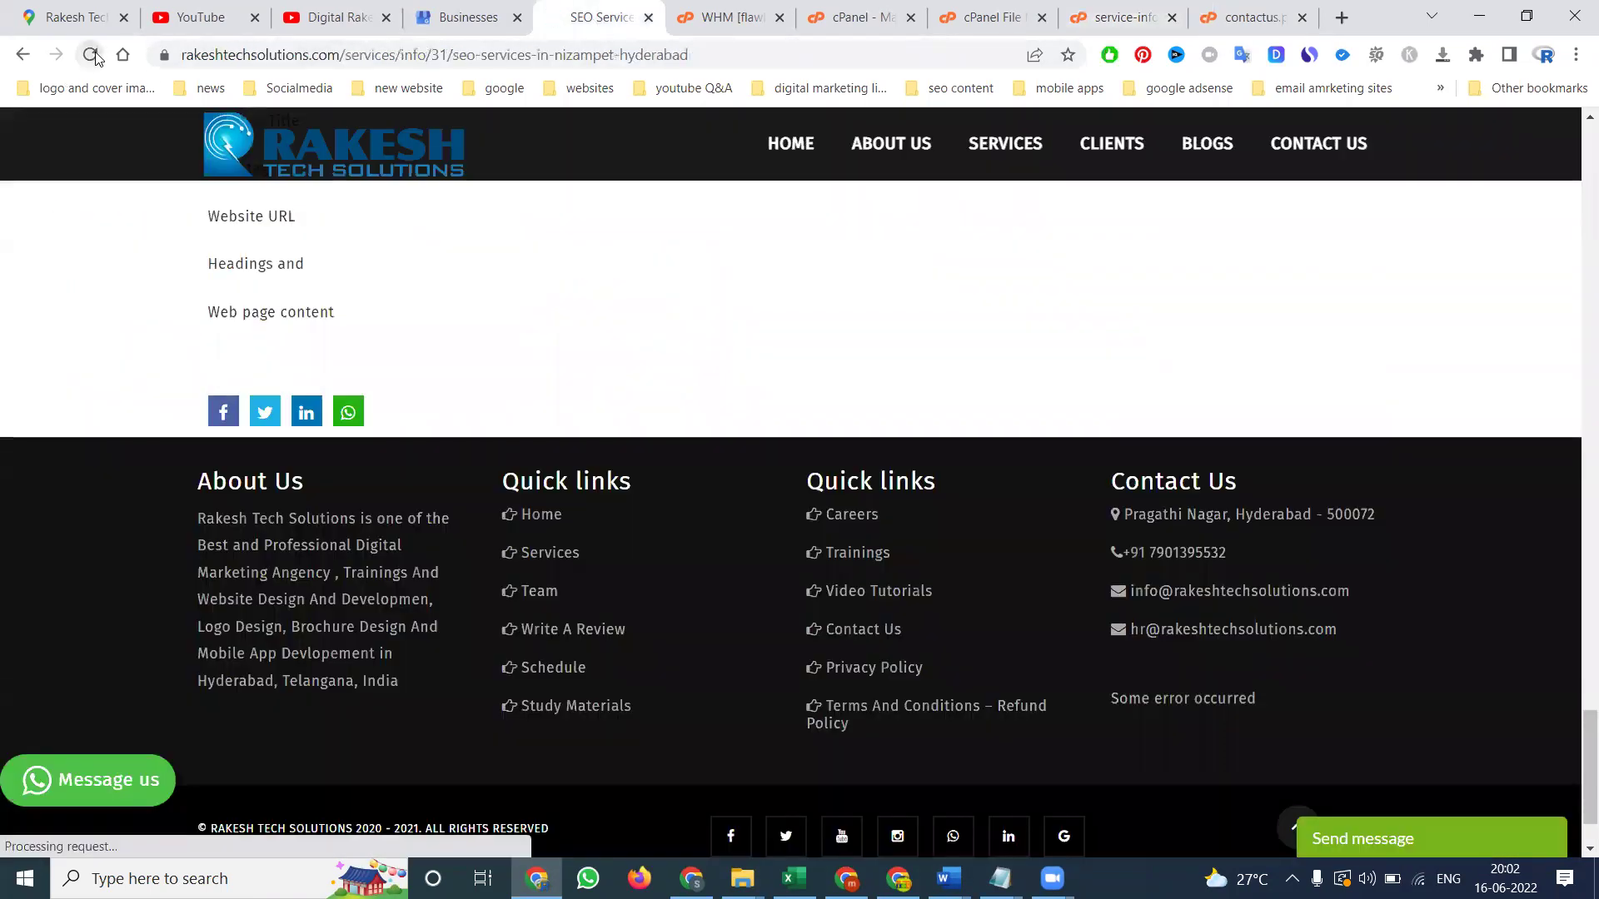
pyautogui.scroll(-1, 361, 361)
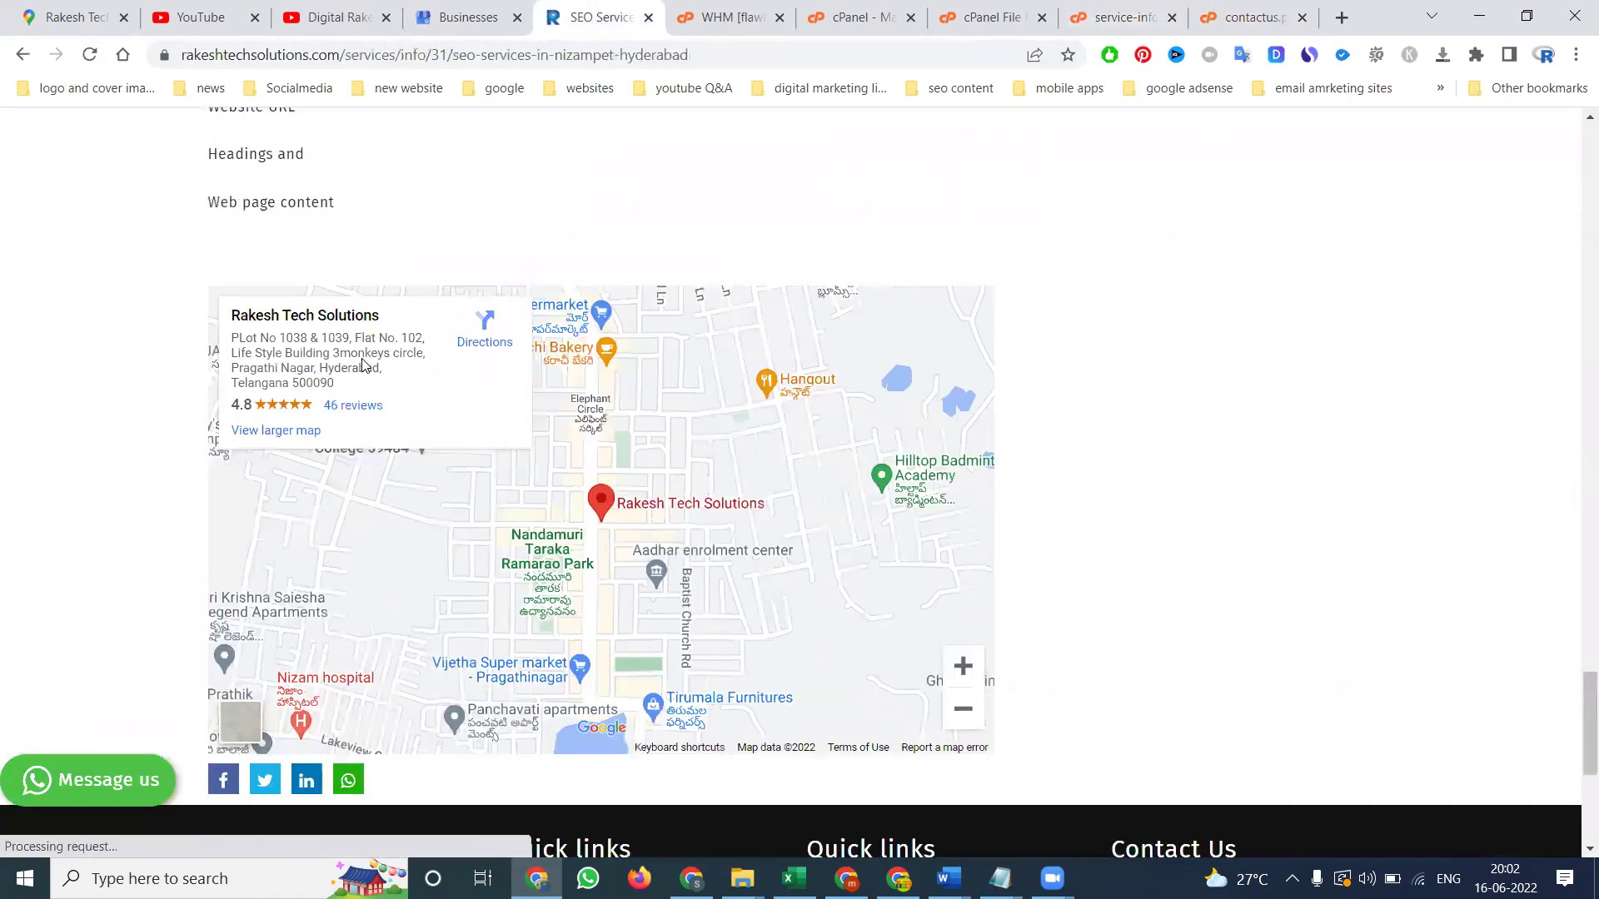
pyautogui.scroll(-3, 475, 375)
pyautogui.scroll(1, 530, 392)
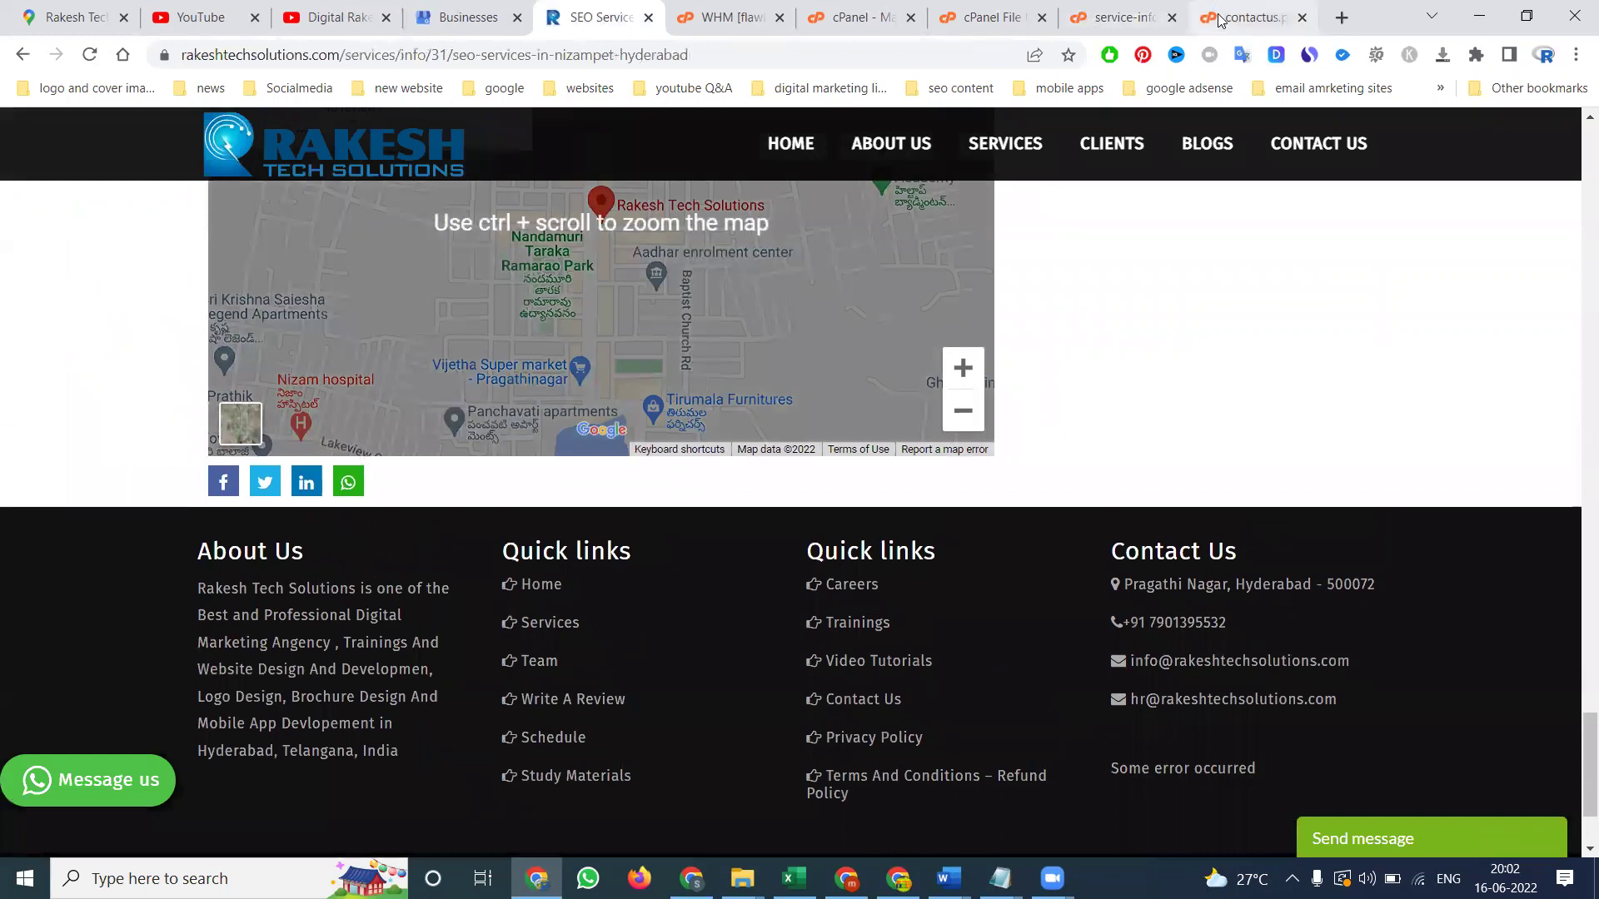
pyautogui.click(1112, 18)
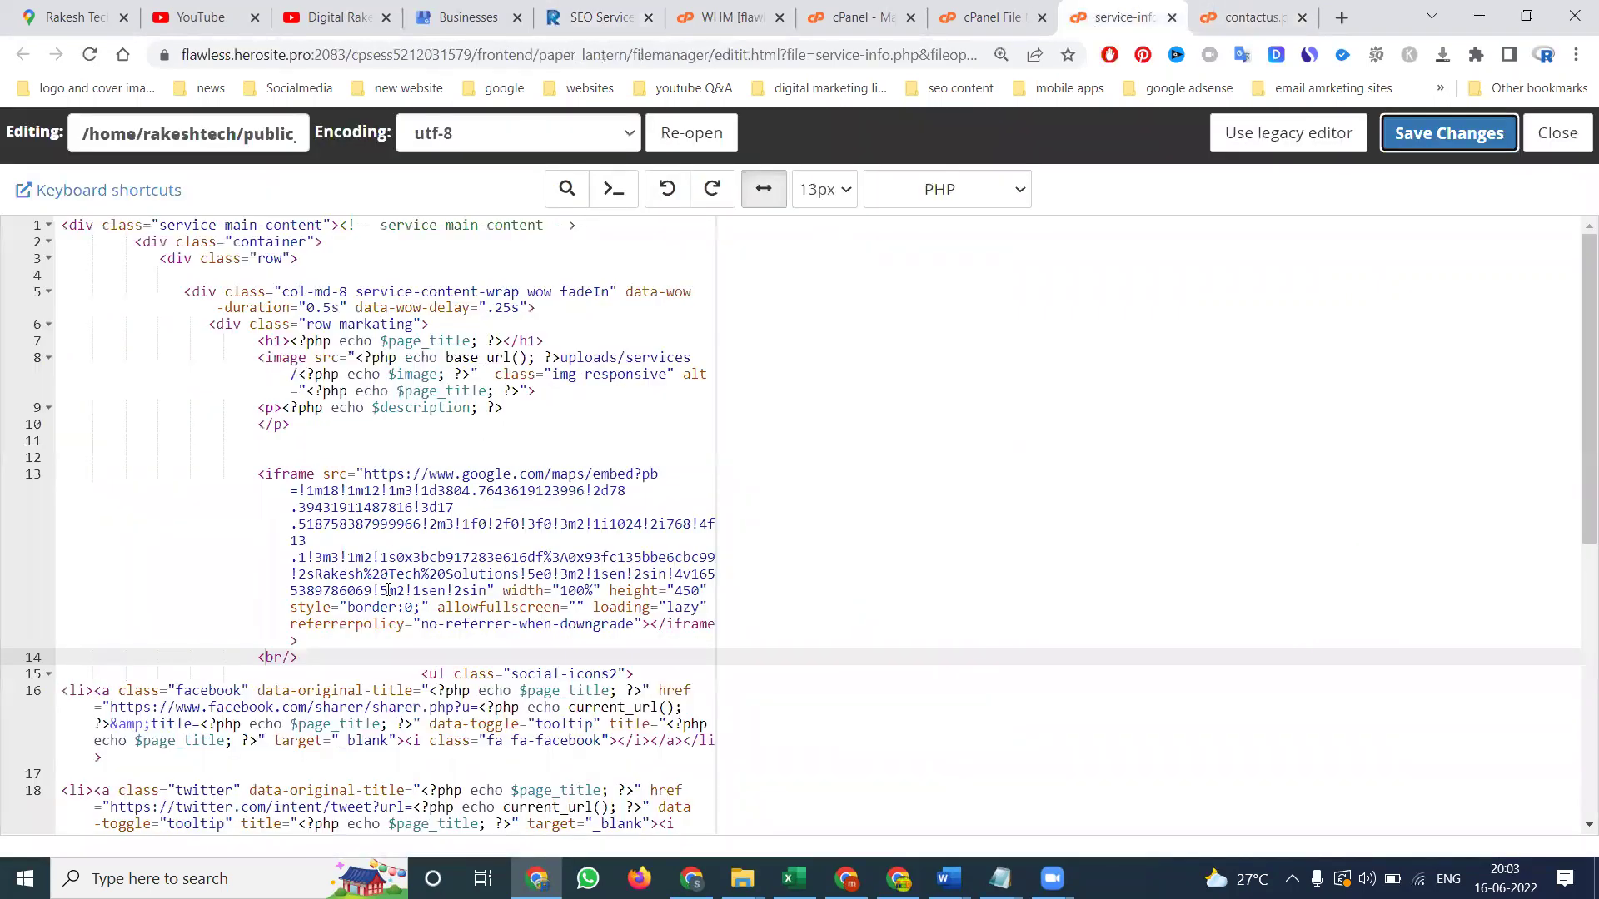
# Fix the <br/> tag, wrap the map iframe in <p></p>, and save service-info.php
pyautogui.click(327, 444)
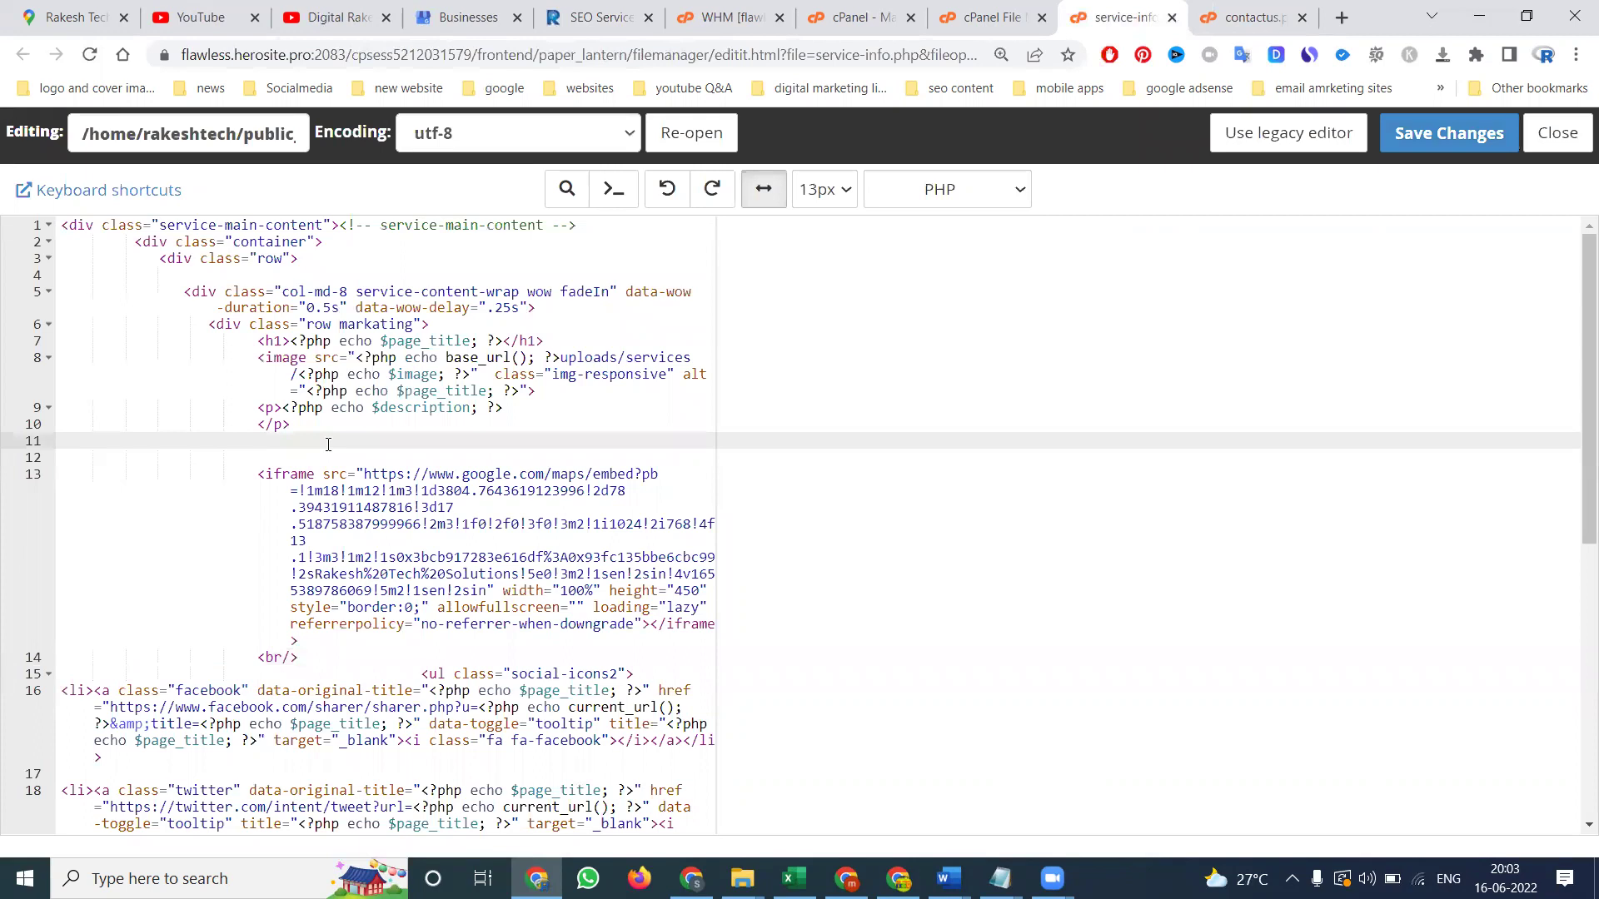
pyautogui.write('<br')
pyautogui.write('/>')
pyautogui.click(317, 661)
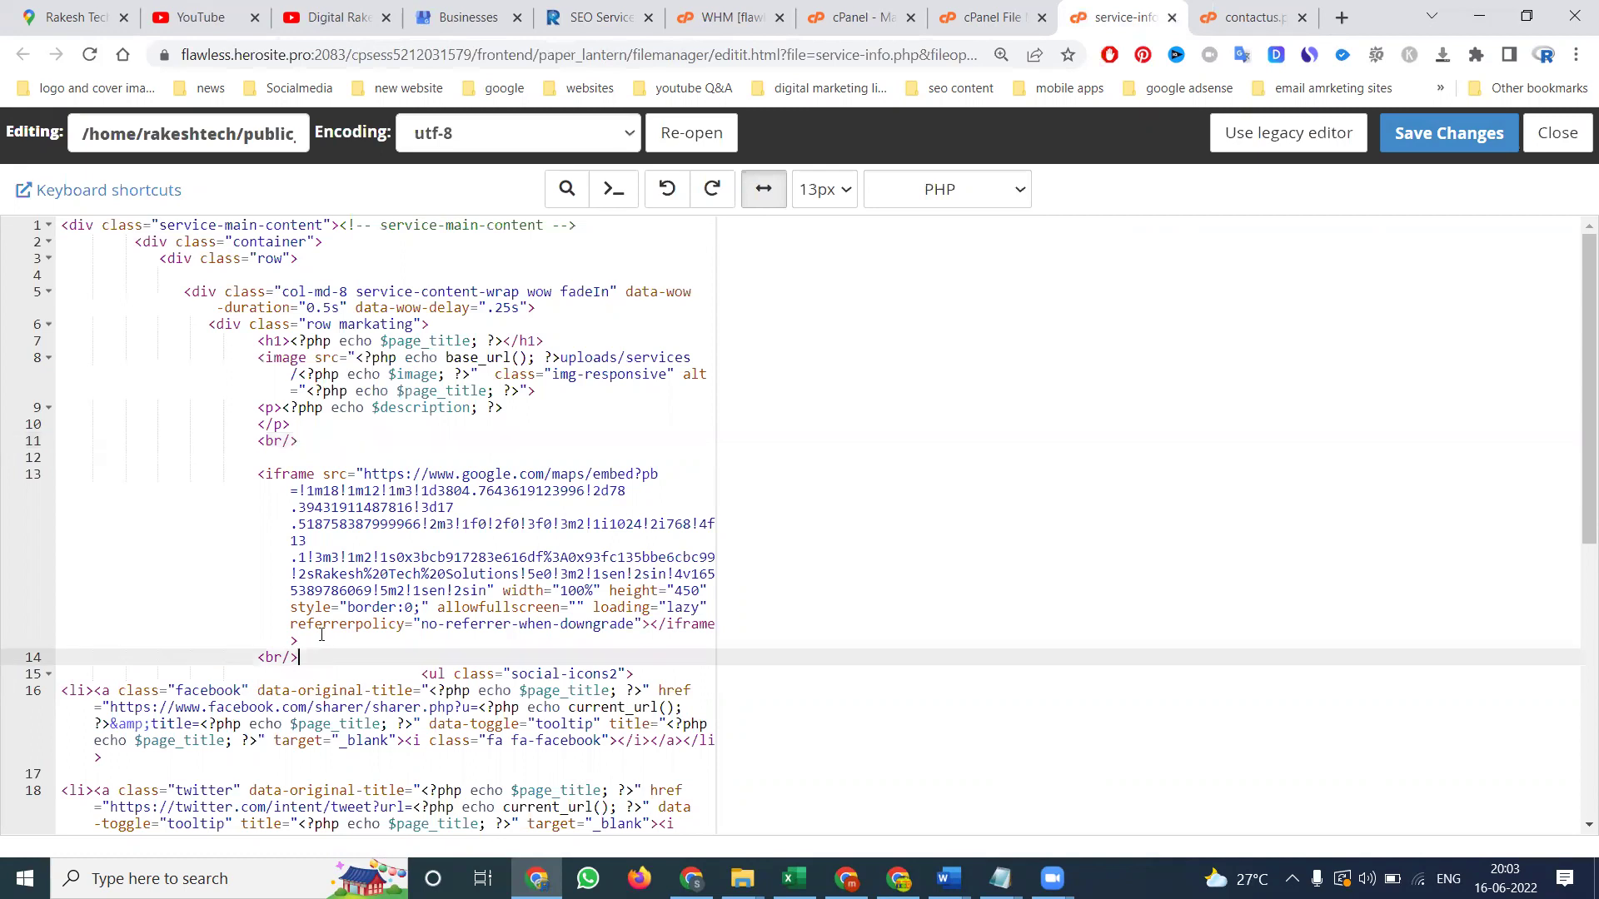
pyautogui.click(316, 642)
pyautogui.write('<')
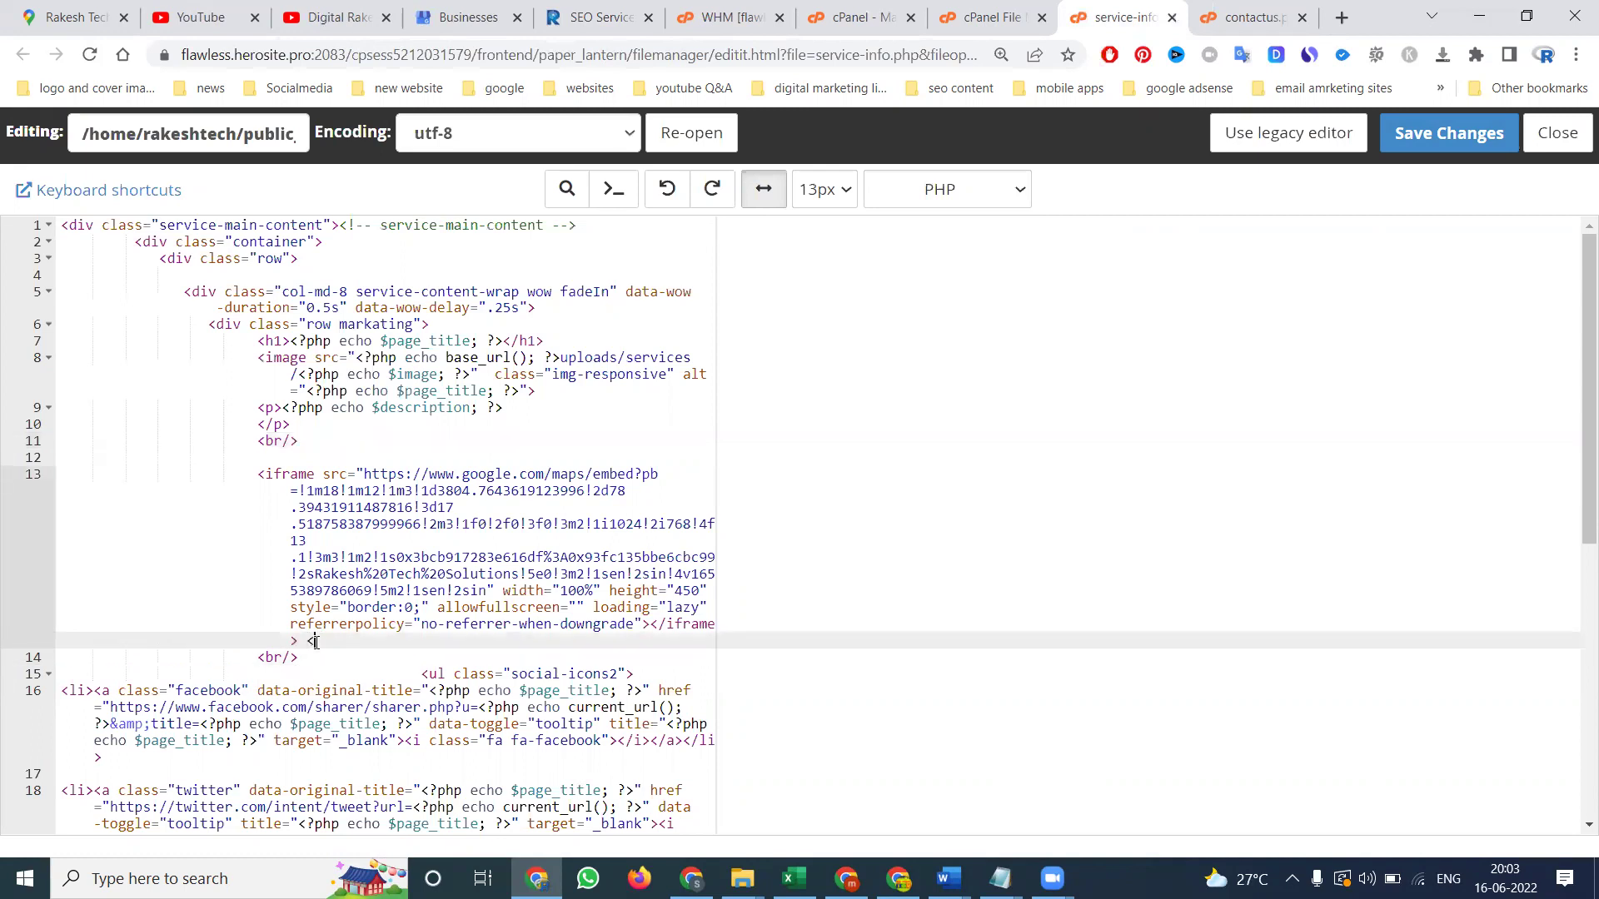
pyautogui.write('b')
pyautogui.press('BackSpace')
pyautogui.write('/p')
pyautogui.write('>')
pyautogui.click(248, 462)
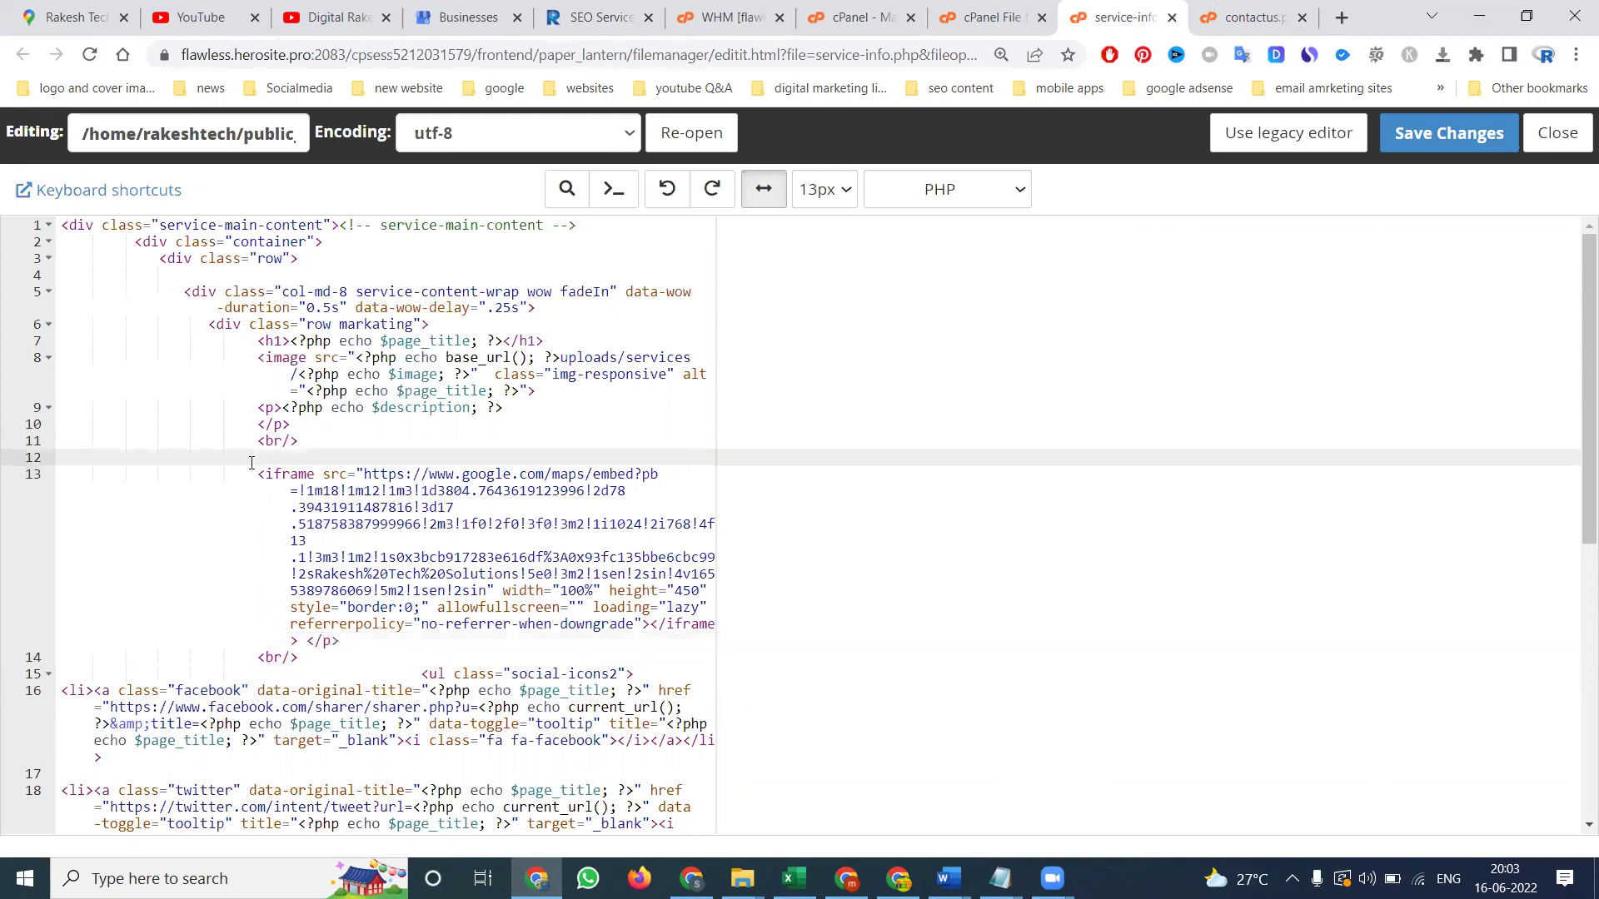
pyautogui.write('<p>')
pyautogui.write('</p>')
pyautogui.press('BackSpace')
pyautogui.press('BackSpace')
pyautogui.press('BackSpace')
pyautogui.click(1392, 148)
# Reload the SEO services page, then check the map on the Pragathi Nagar Digital Marketing page
pyautogui.click(622, 15)
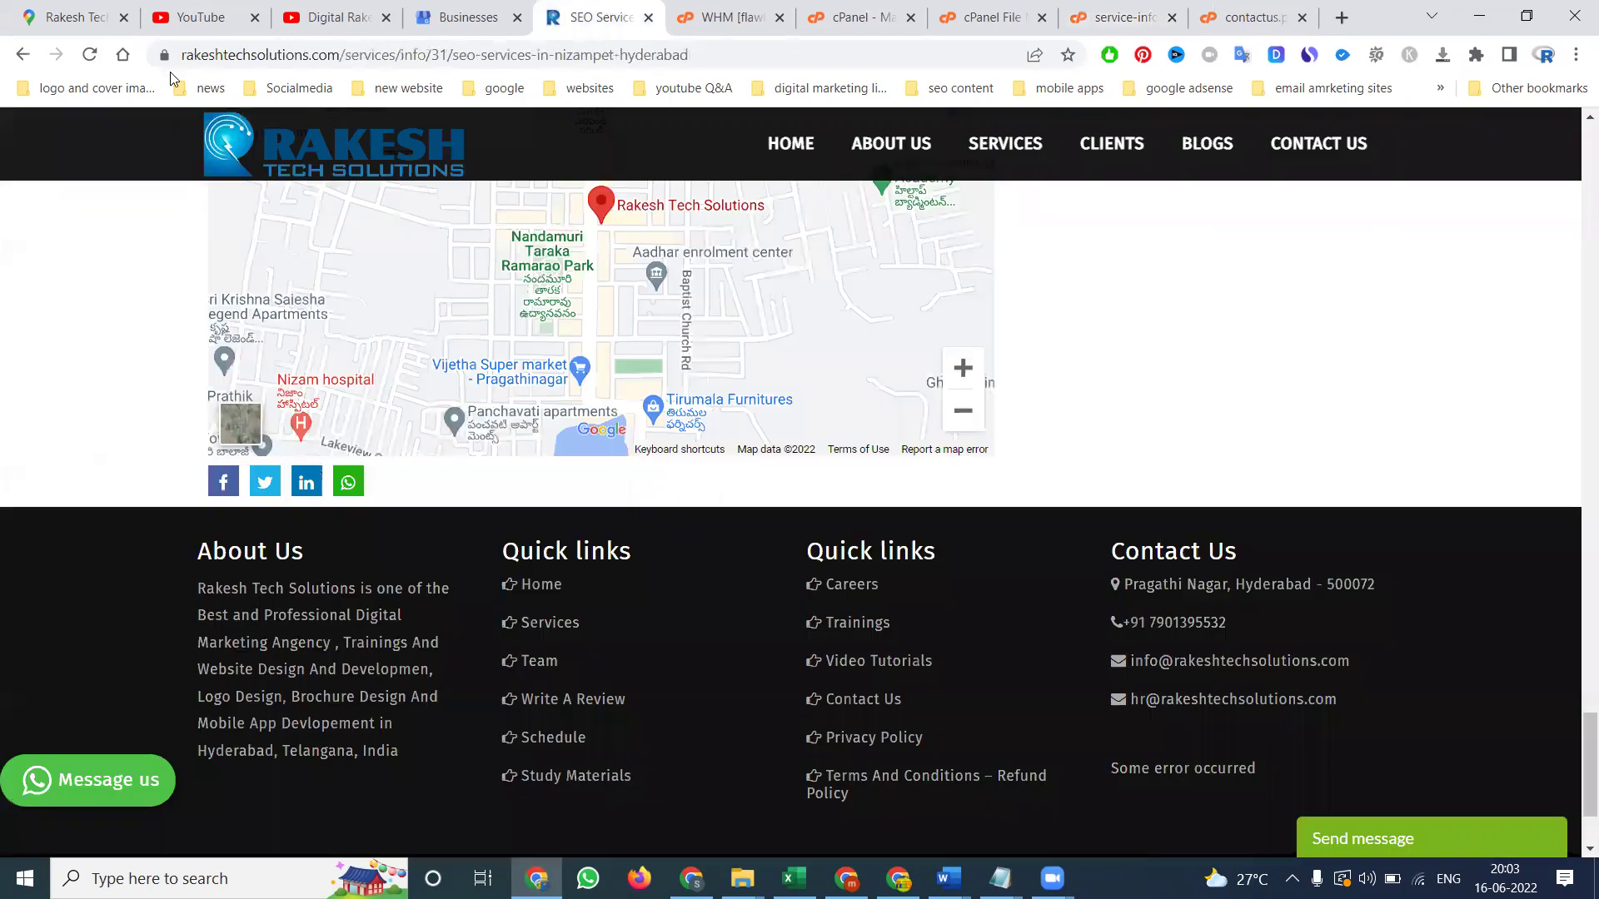
pyautogui.click(90, 53)
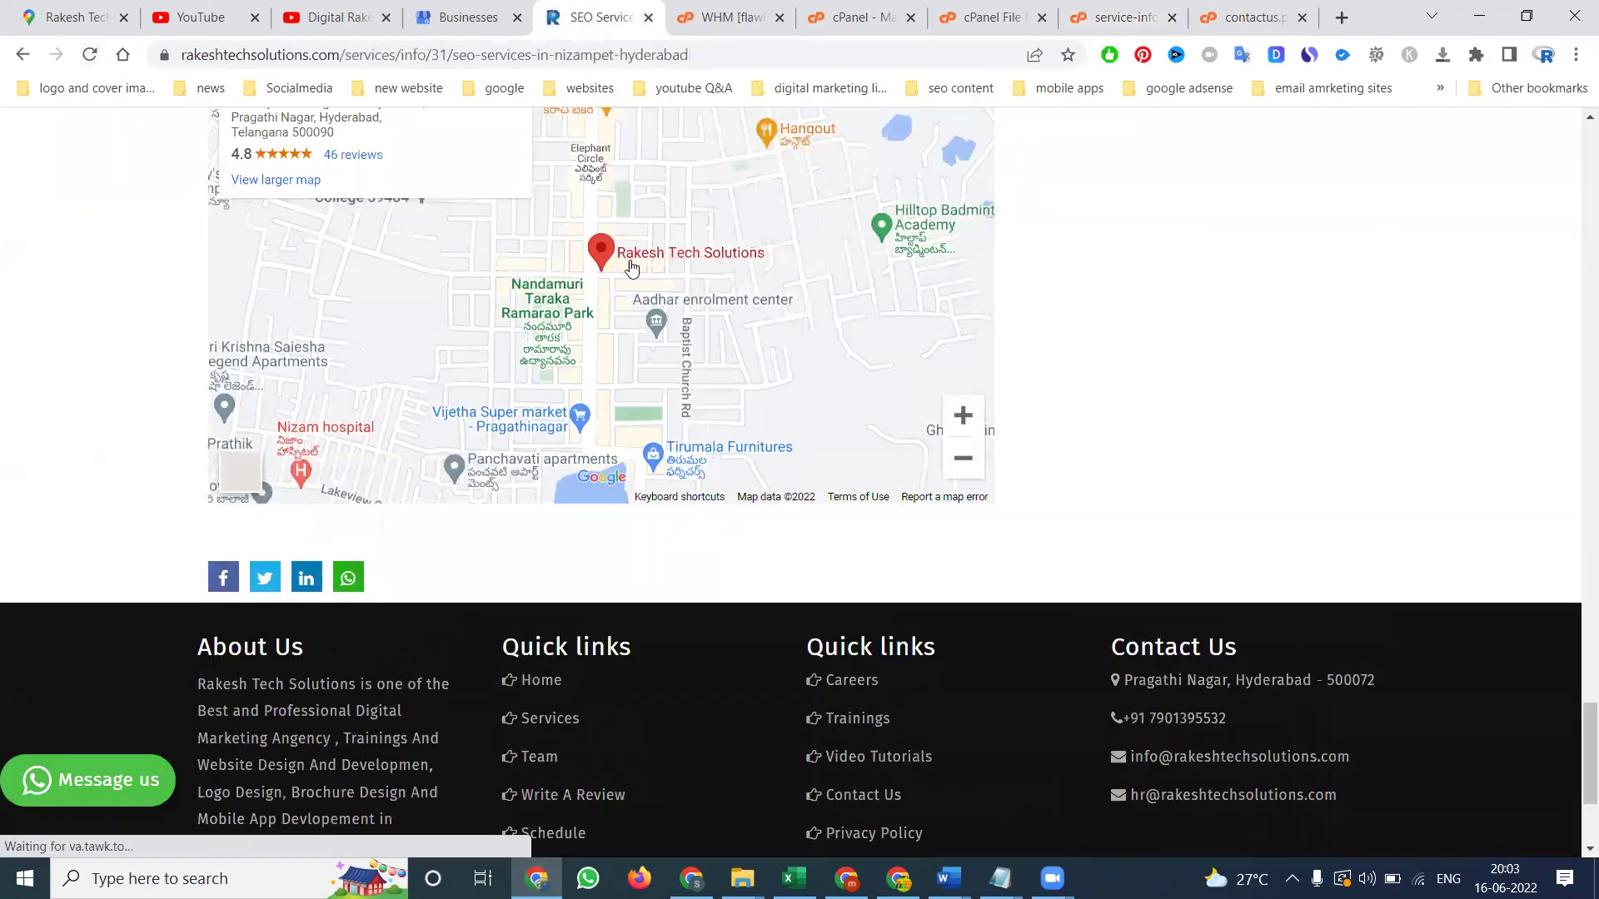
pyautogui.scroll(3, 631, 268)
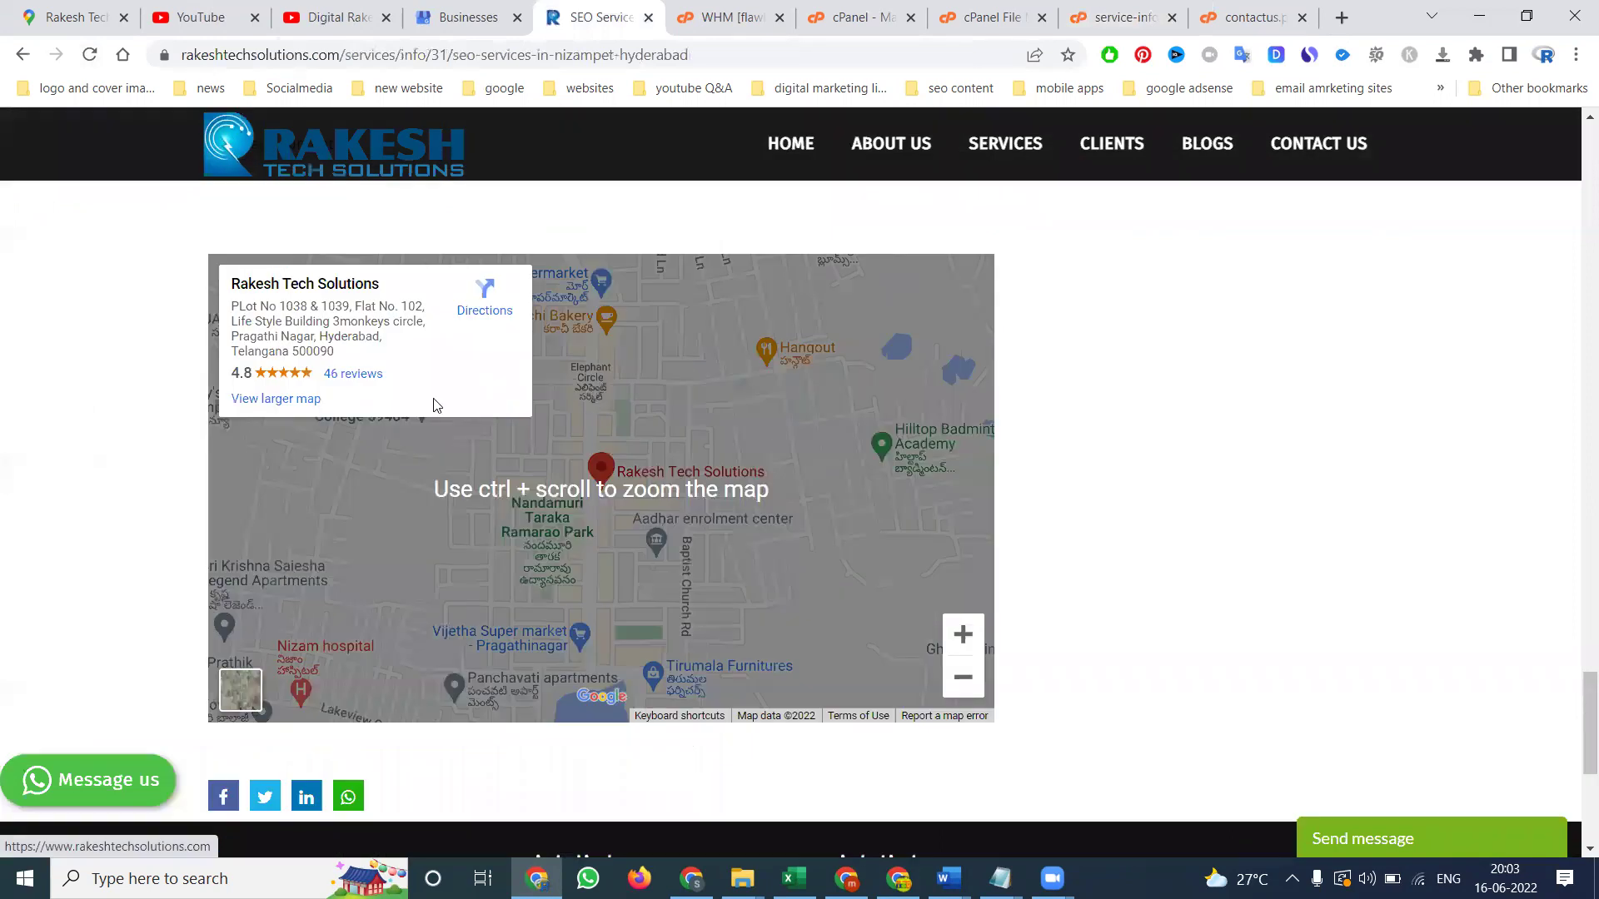
pyautogui.scroll(3, 525, 375)
pyautogui.scroll(3, 525, 375)
pyautogui.scroll(3, 525, 374)
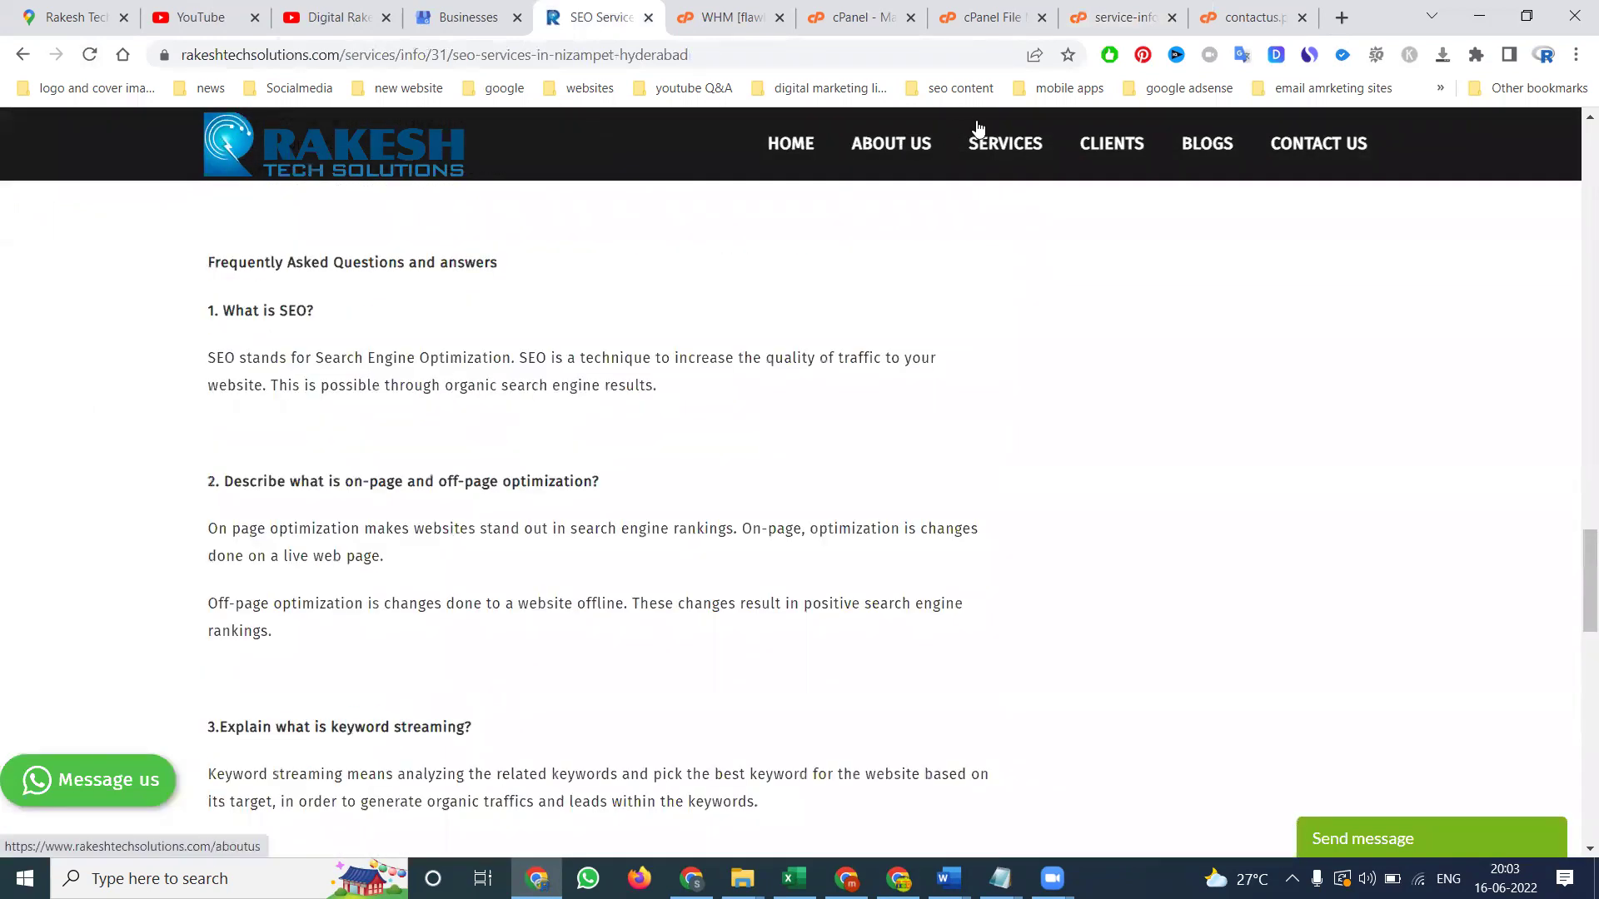
pyautogui.click(1000, 143)
pyautogui.scroll(-1, 1015, 329)
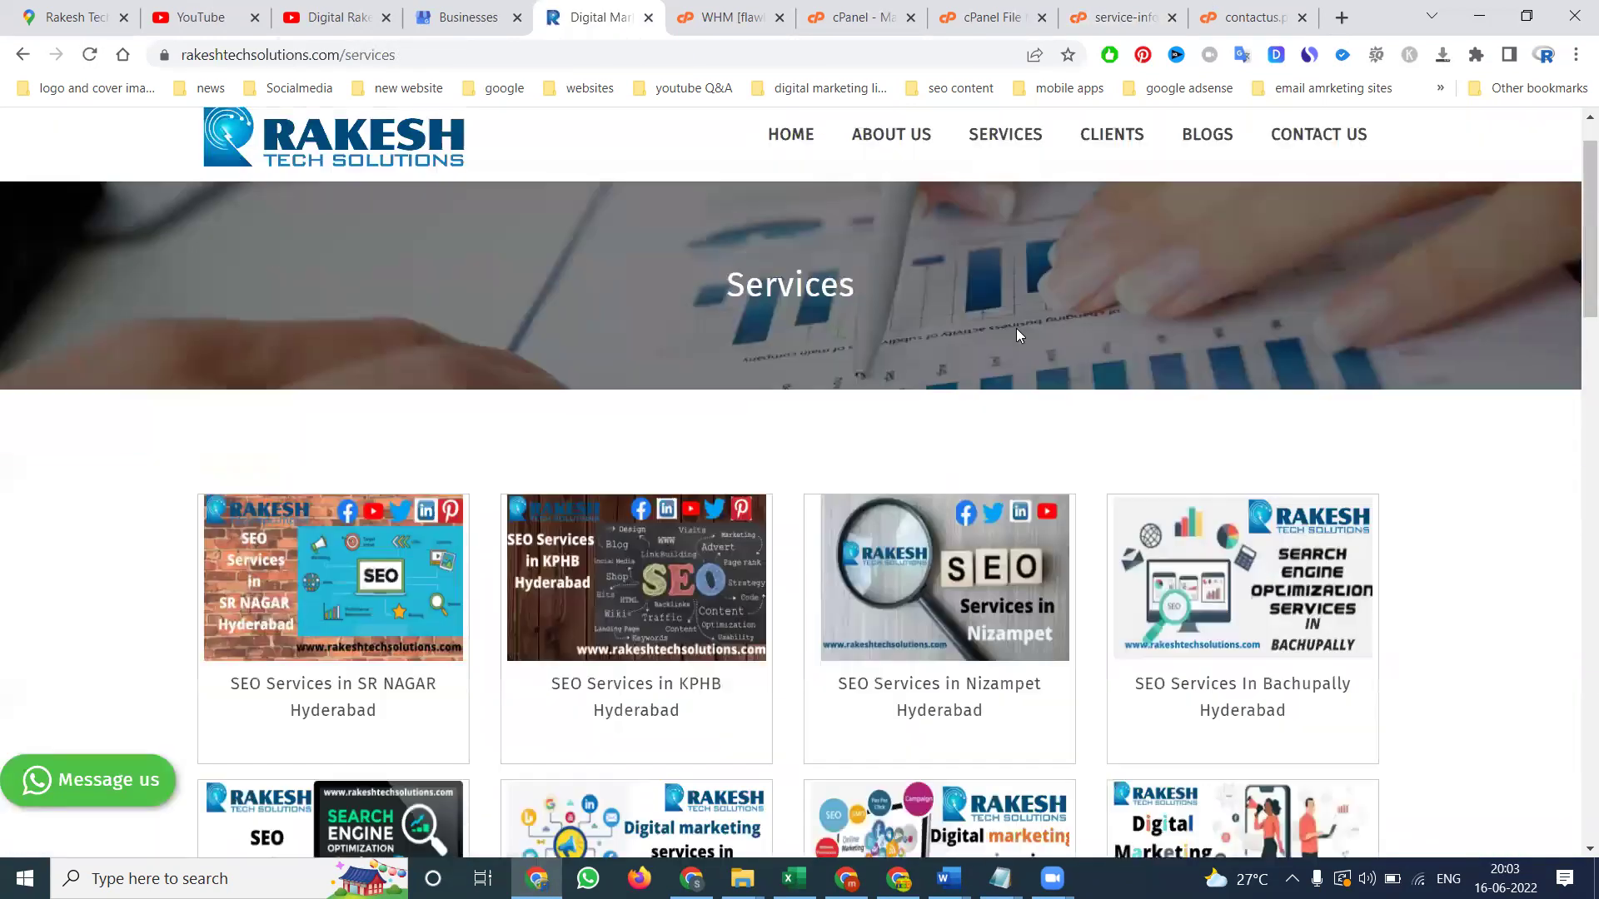
pyautogui.scroll(-3, 1016, 328)
pyautogui.scroll(-3, 933, 441)
pyautogui.click(922, 412)
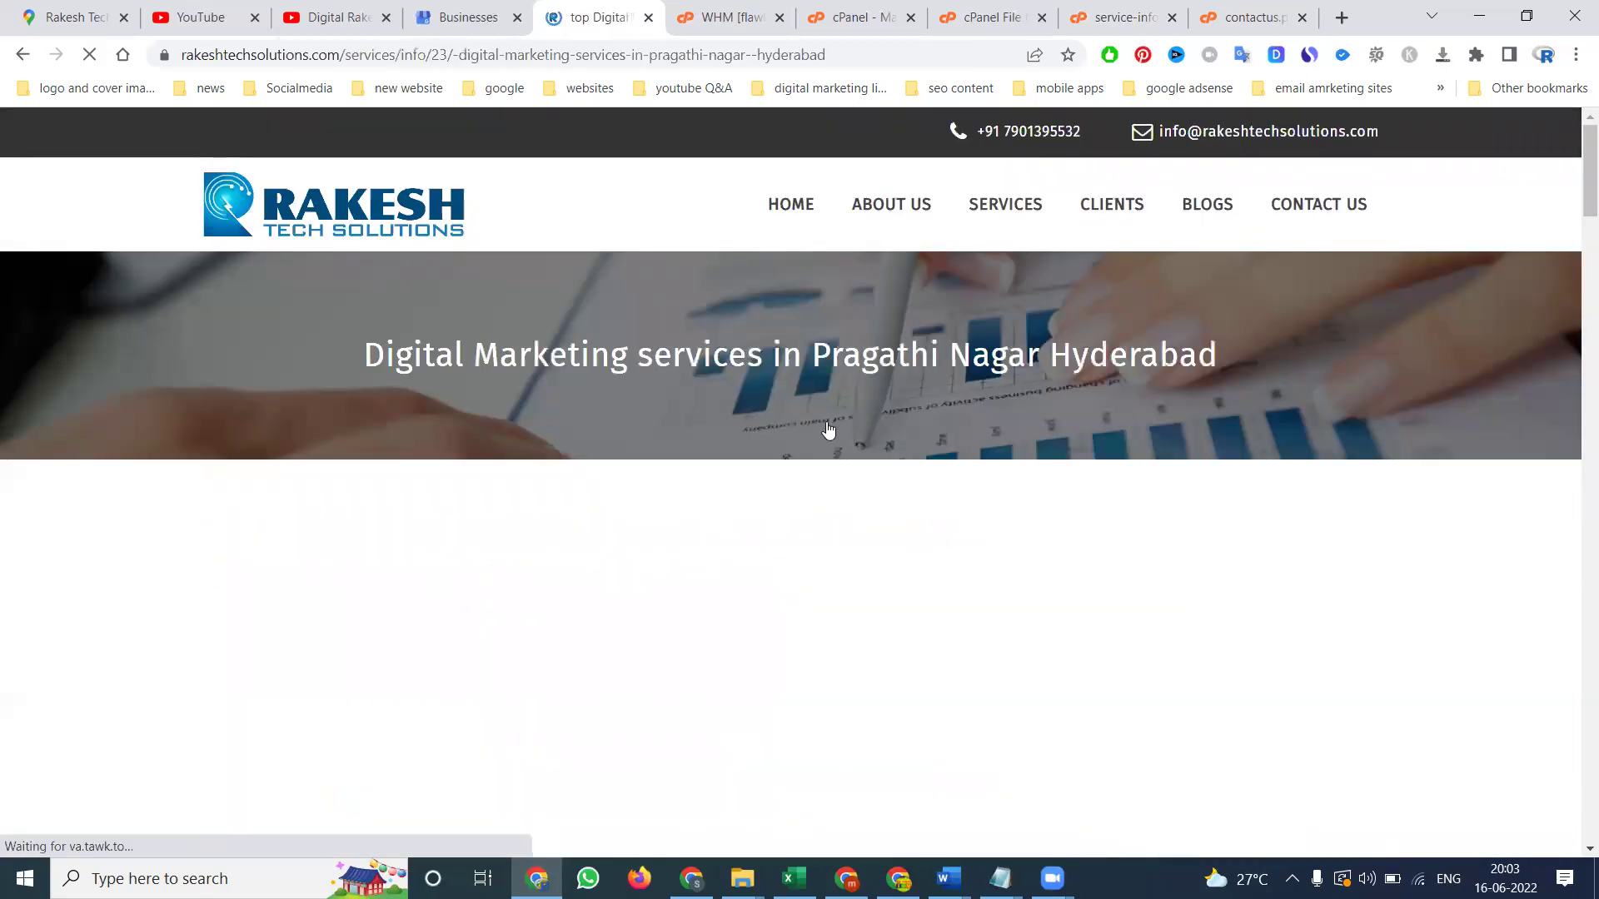
pyautogui.scroll(-1, 700, 444)
pyautogui.scroll(-5, 699, 443)
pyautogui.scroll(-2, 700, 443)
pyautogui.scroll(-5, 699, 444)
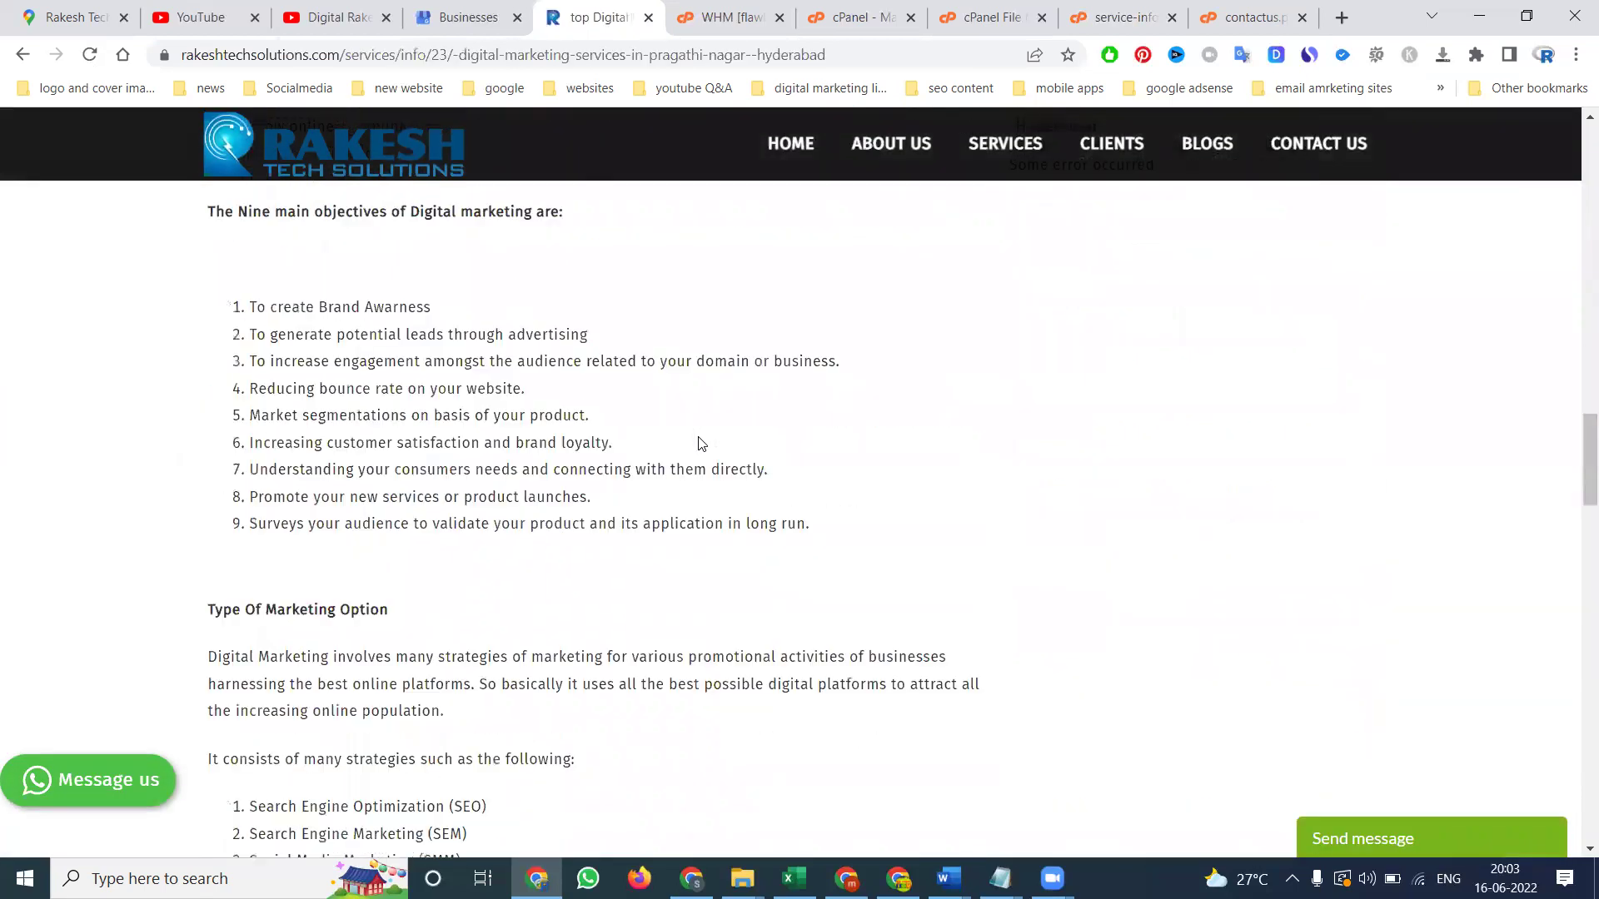
pyautogui.scroll(-1, 700, 444)
pyautogui.scroll(-5, 700, 444)
pyautogui.scroll(-5, 700, 443)
pyautogui.scroll(-3, 700, 443)
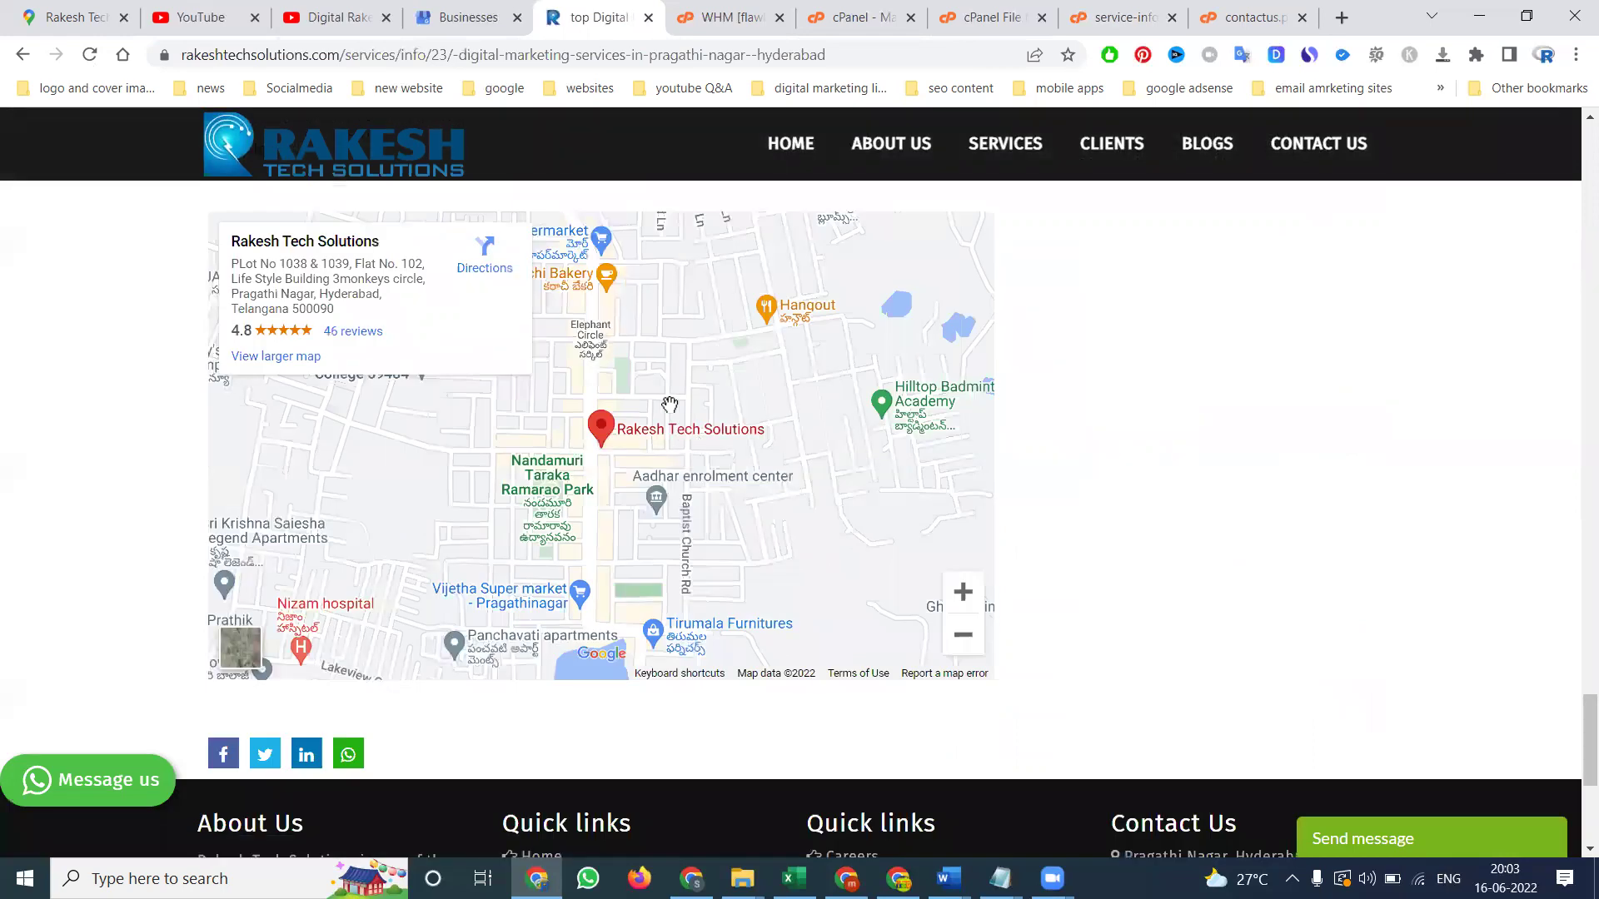
pyautogui.click(1082, 25)
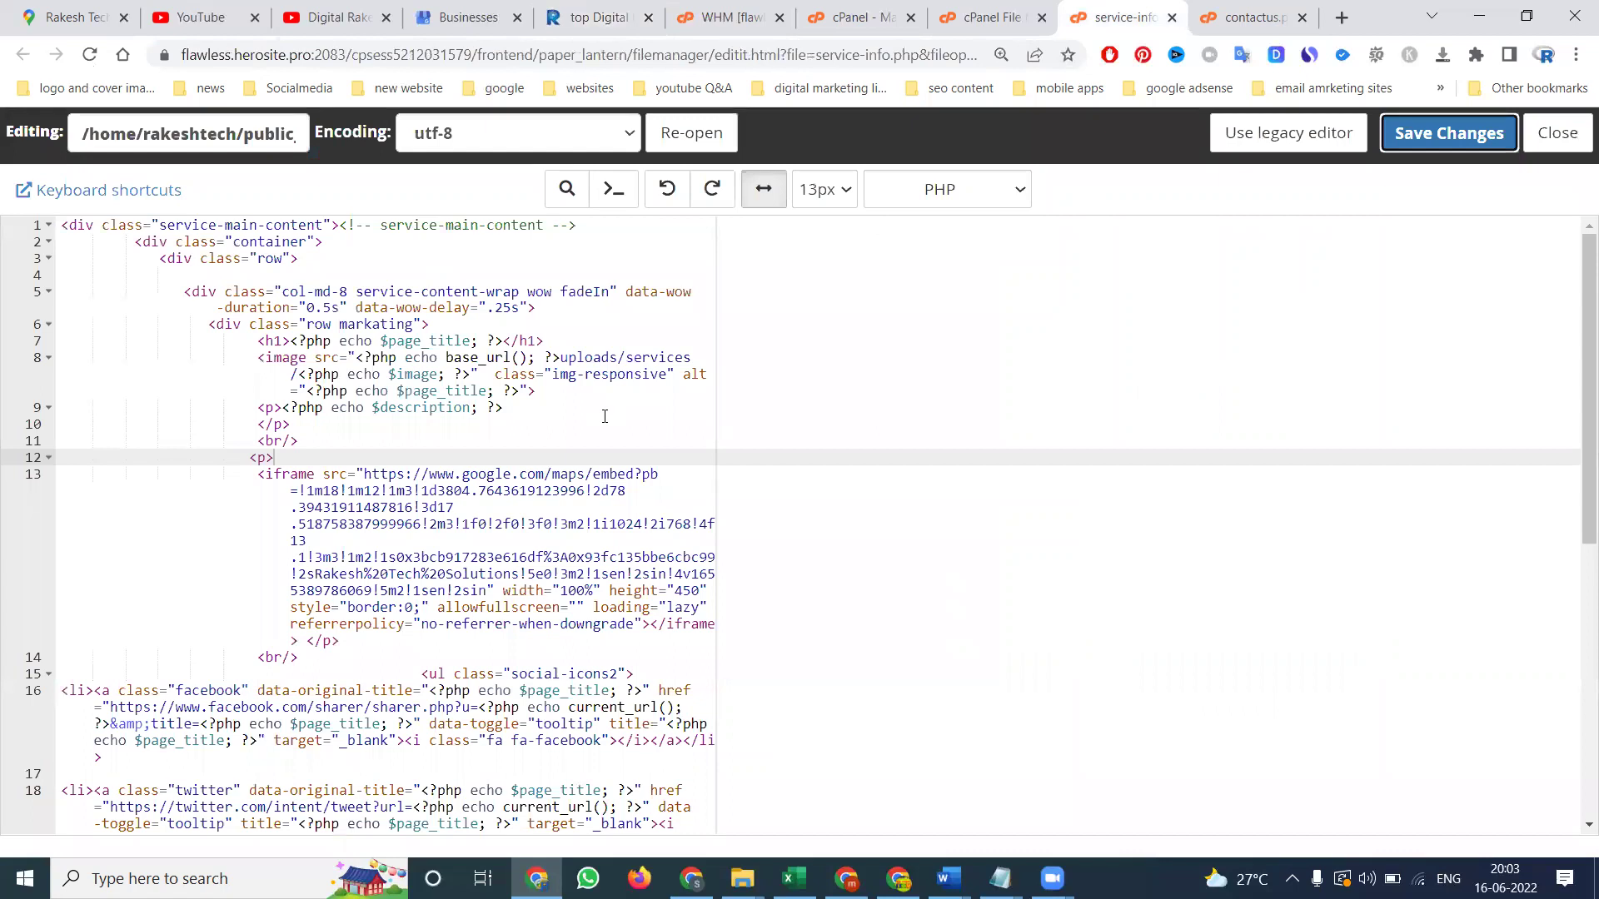
pyautogui.scroll(-1, 612, 499)
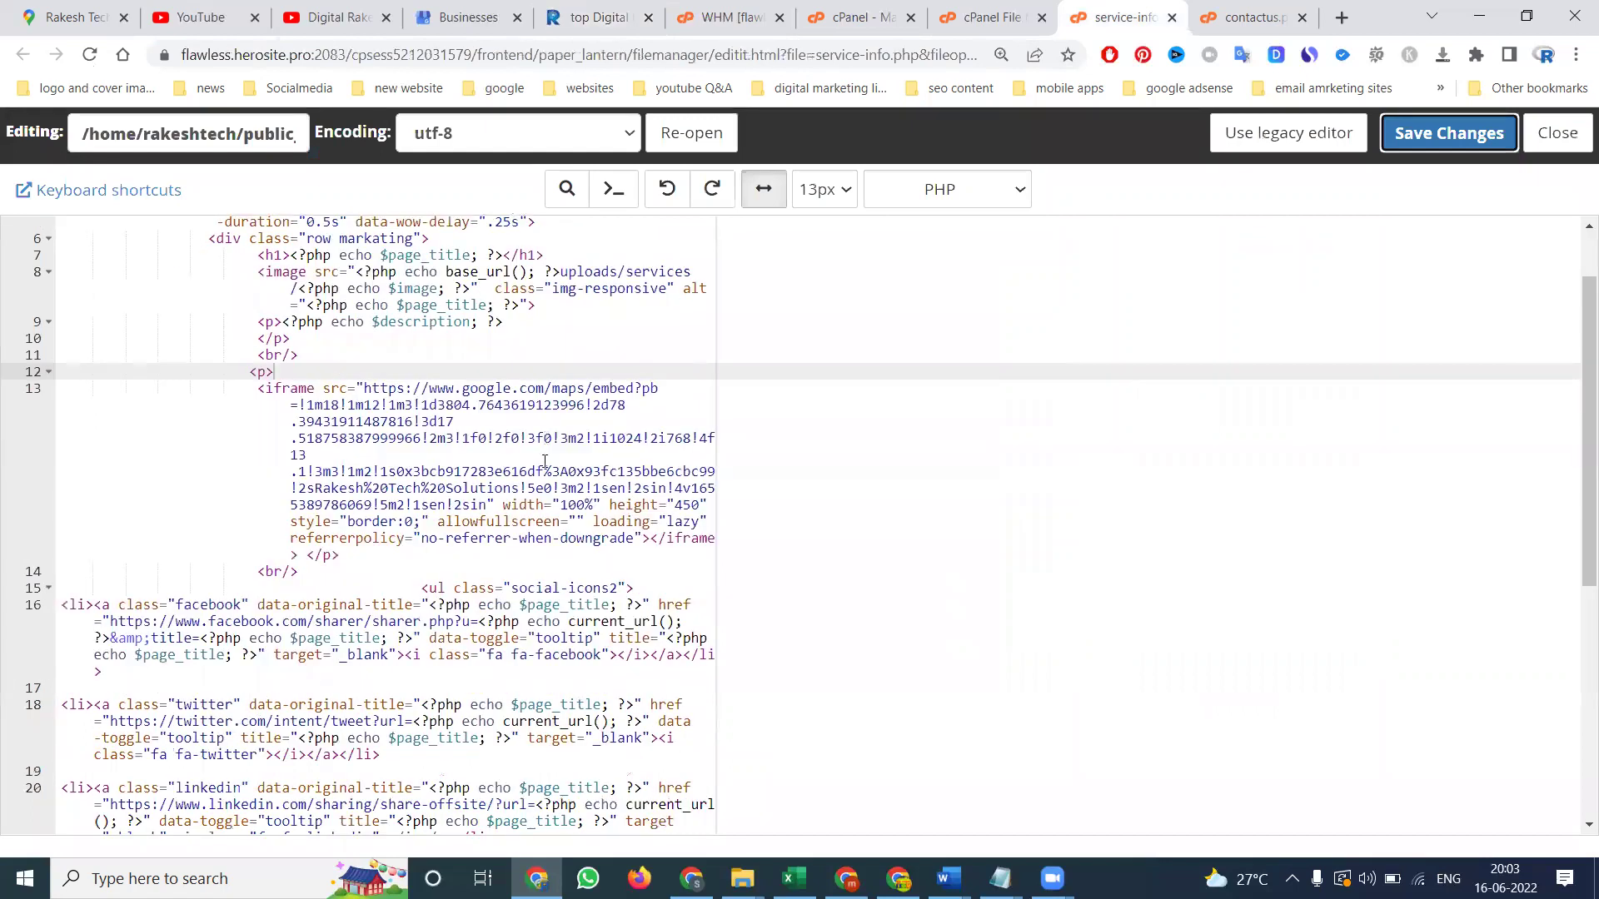
# Change the map iframe height from 450 to 300 and save service-info.php
pyautogui.doubleClick(686, 503)
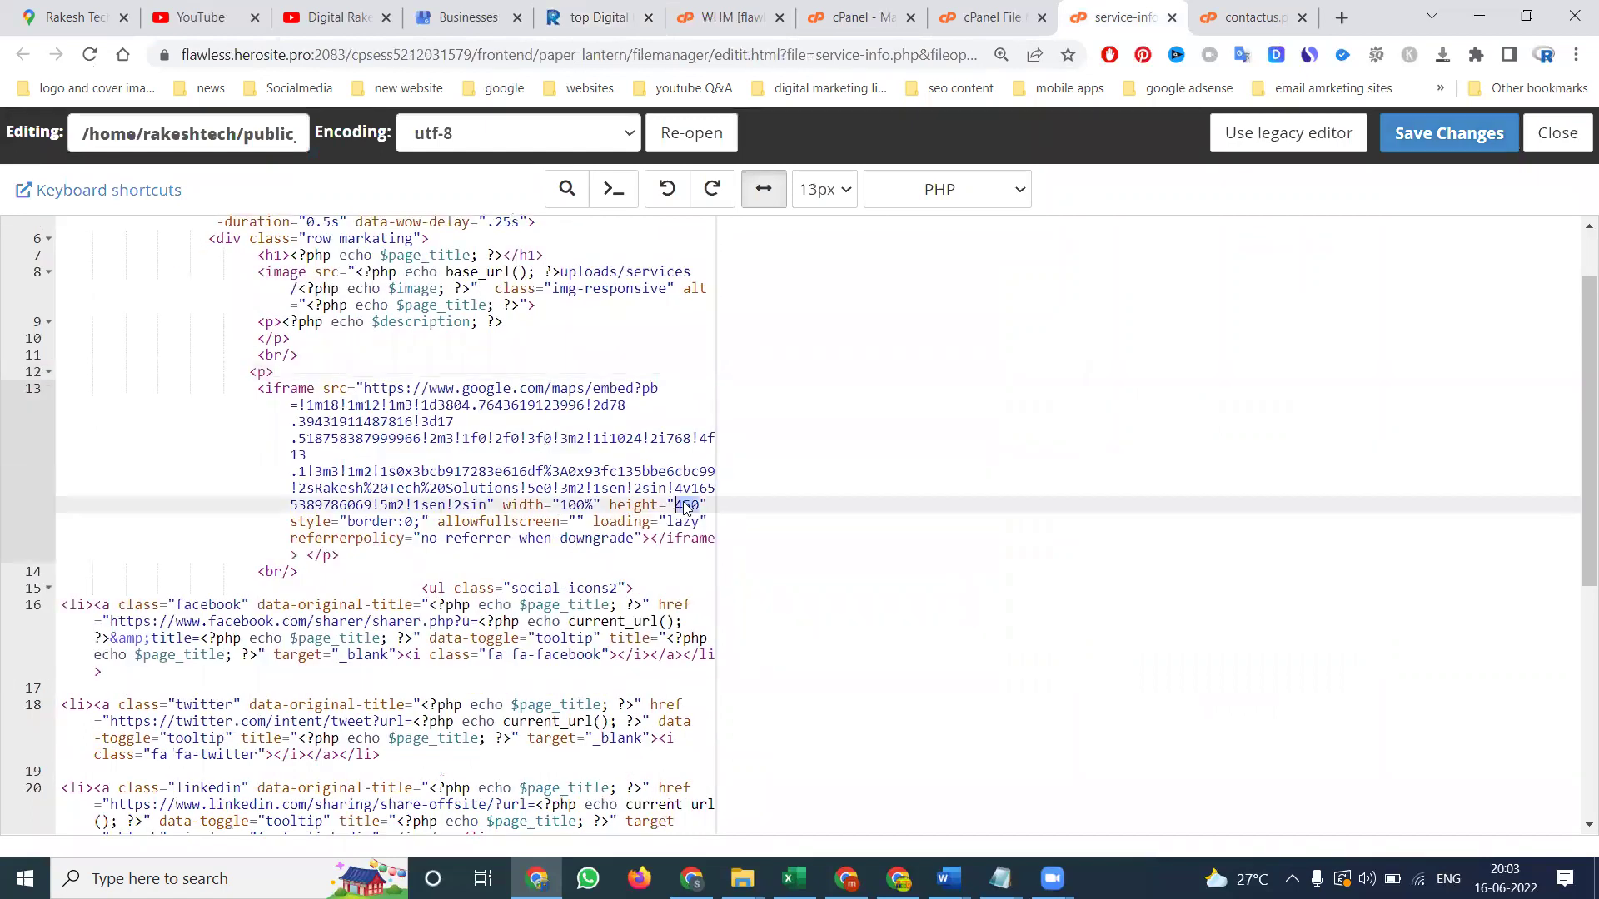
pyautogui.write('300')
pyautogui.click(1449, 132)
# Reload the Pragathi Nagar digital marketing page to confirm the shorter 300-high map
pyautogui.click(598, 18)
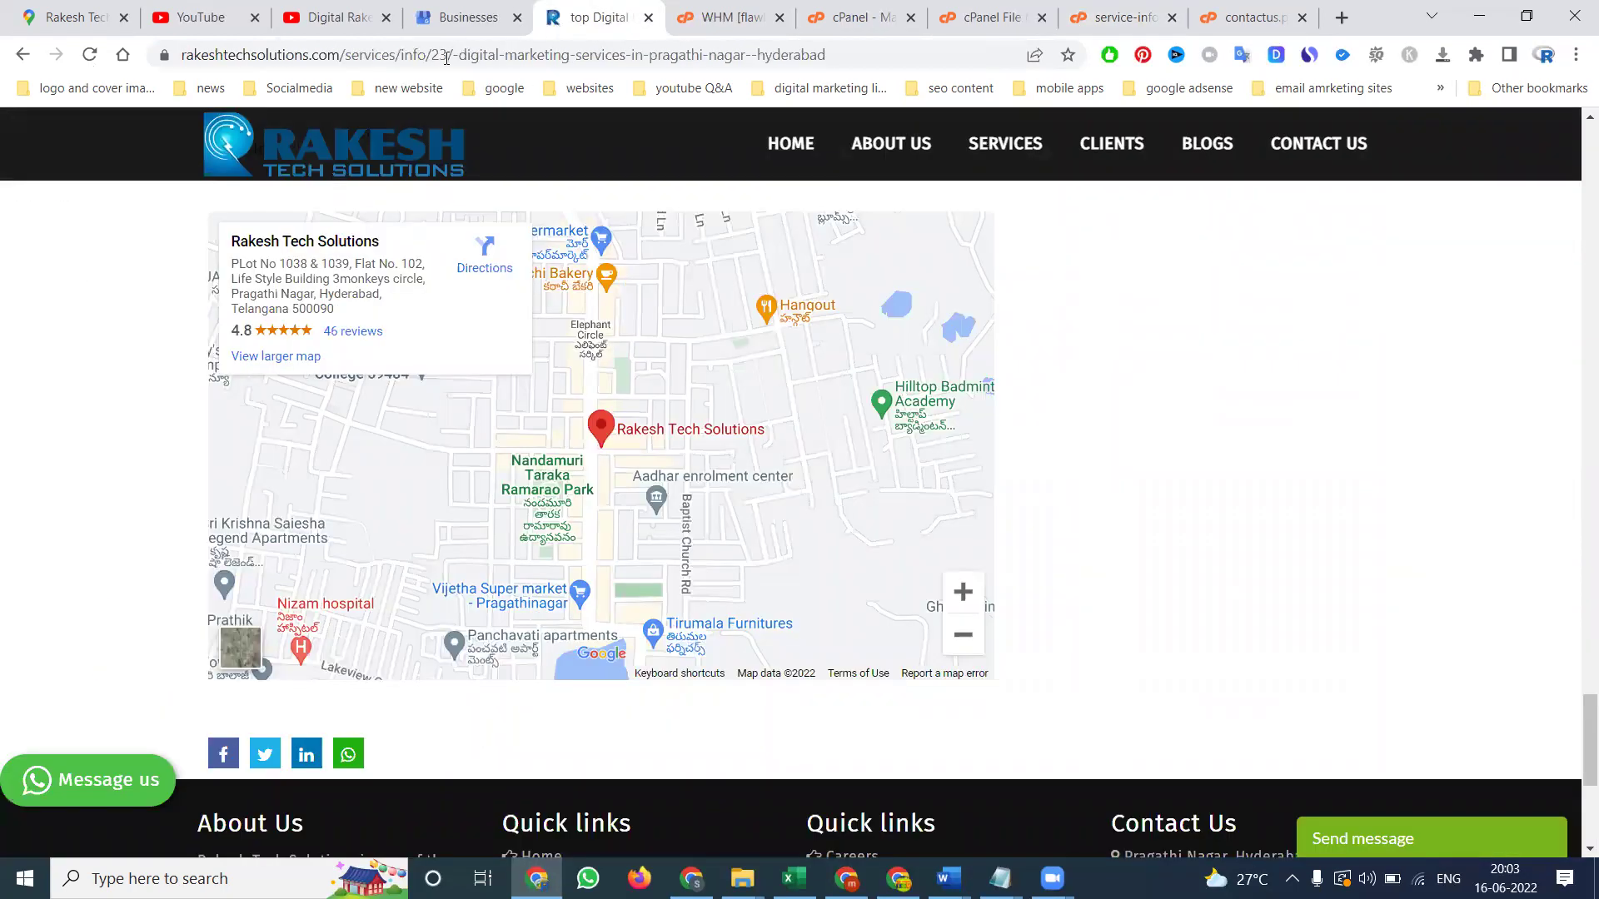
pyautogui.click(97, 59)
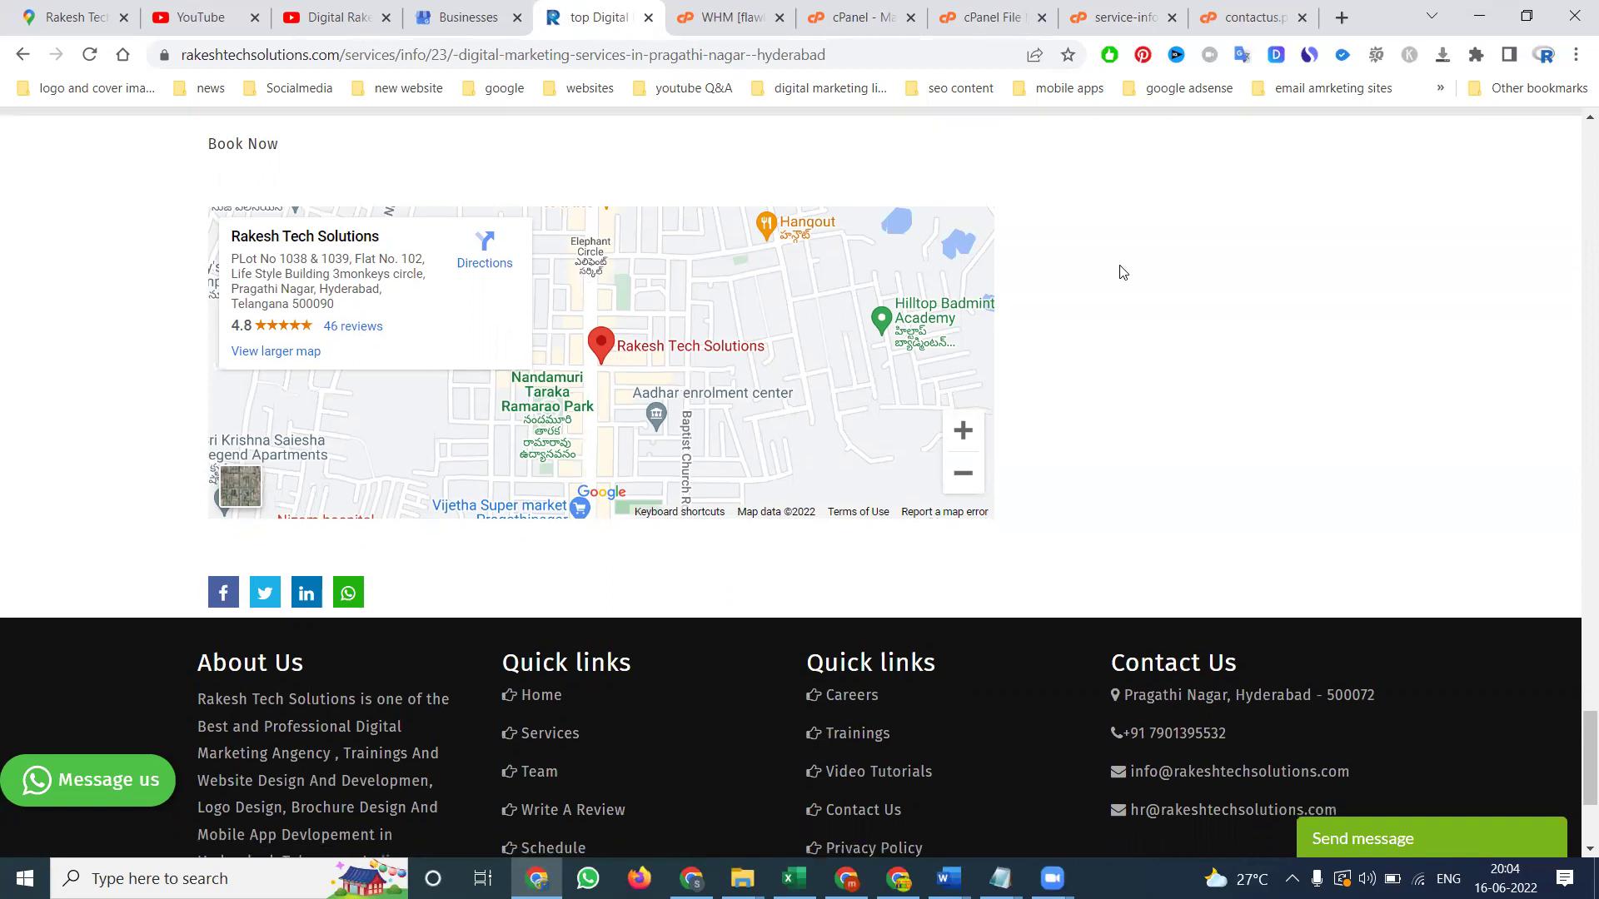
pyautogui.scroll(2, 1120, 273)
pyautogui.scroll(5, 1120, 272)
pyautogui.scroll(4, 1121, 272)
pyautogui.scroll(4, 1121, 272)
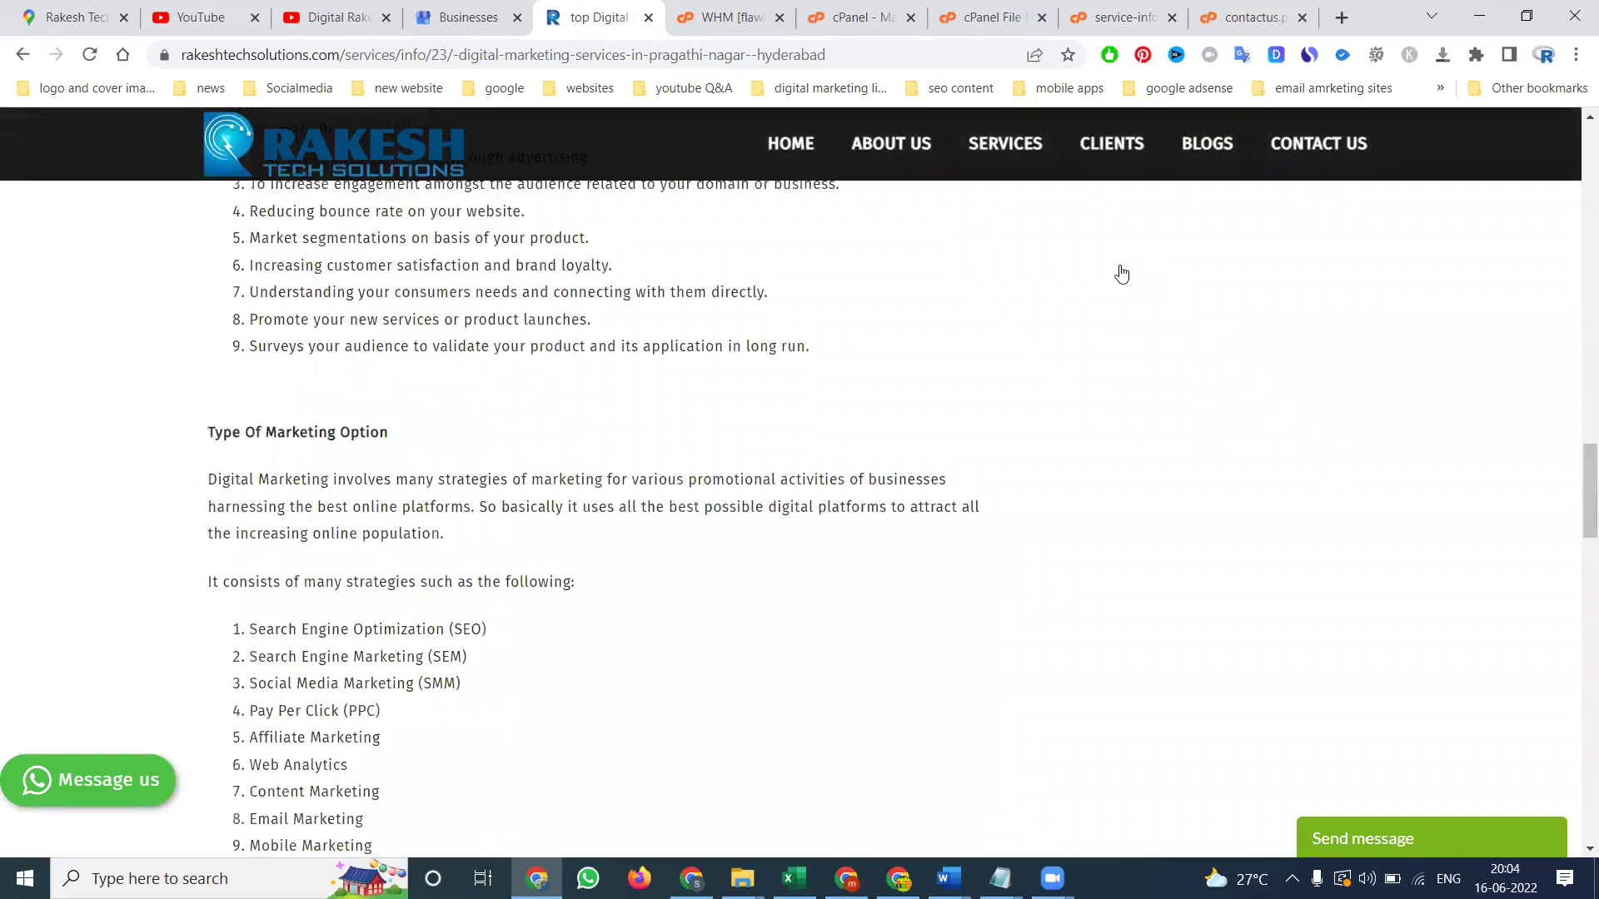
pyautogui.scroll(4, 1120, 272)
pyautogui.scroll(5, 1120, 273)
pyautogui.scroll(2, 1120, 272)
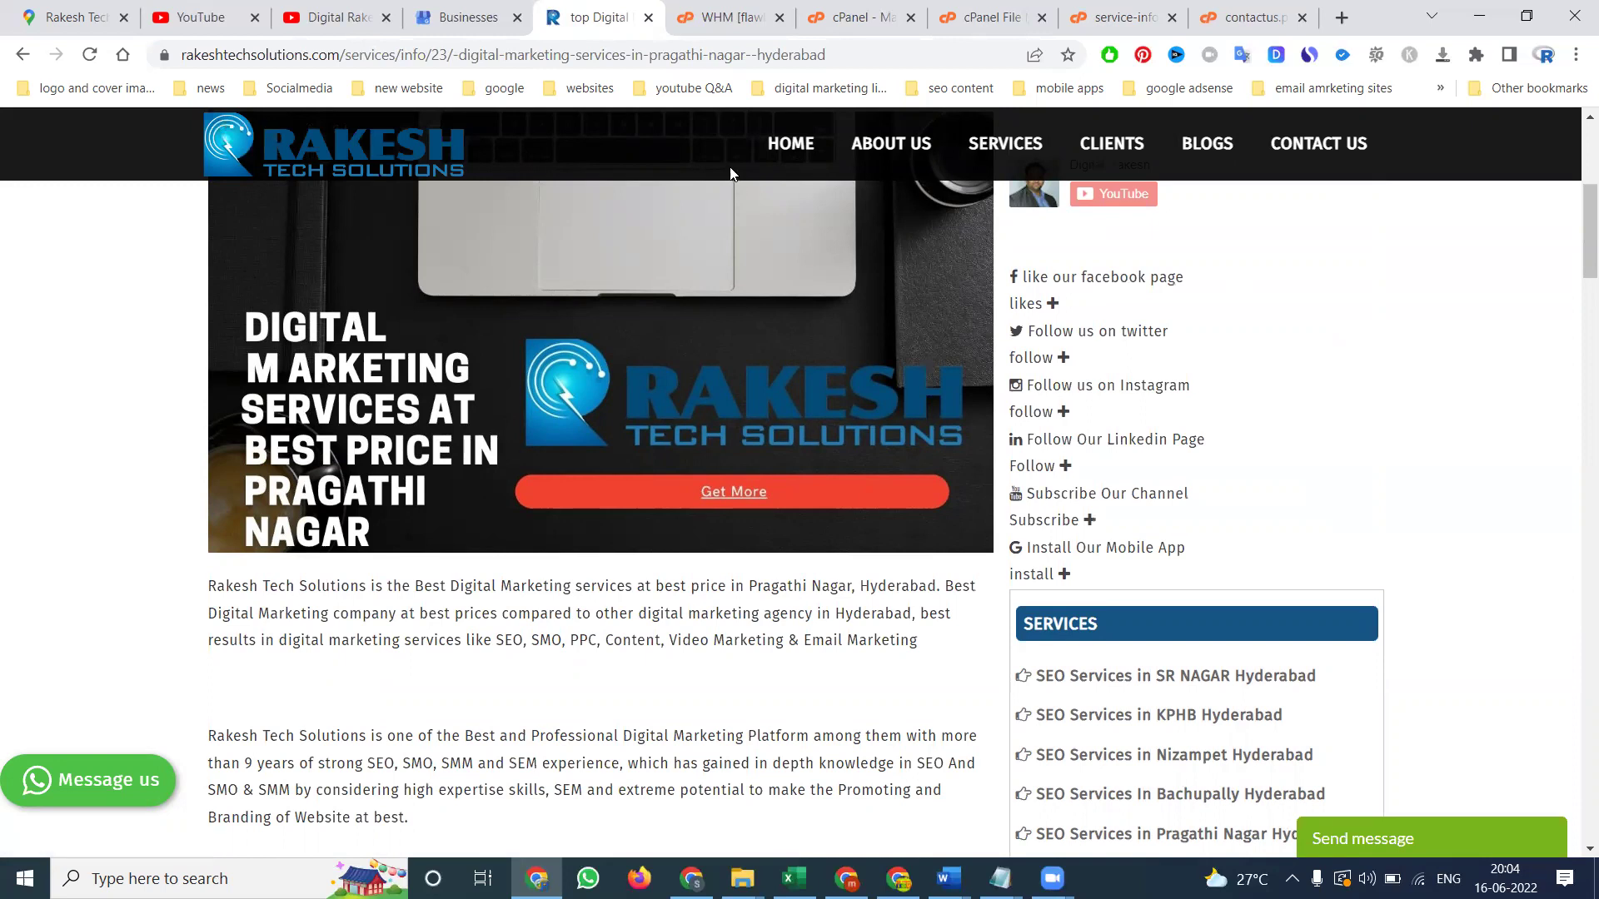
pyautogui.click(359, 21)
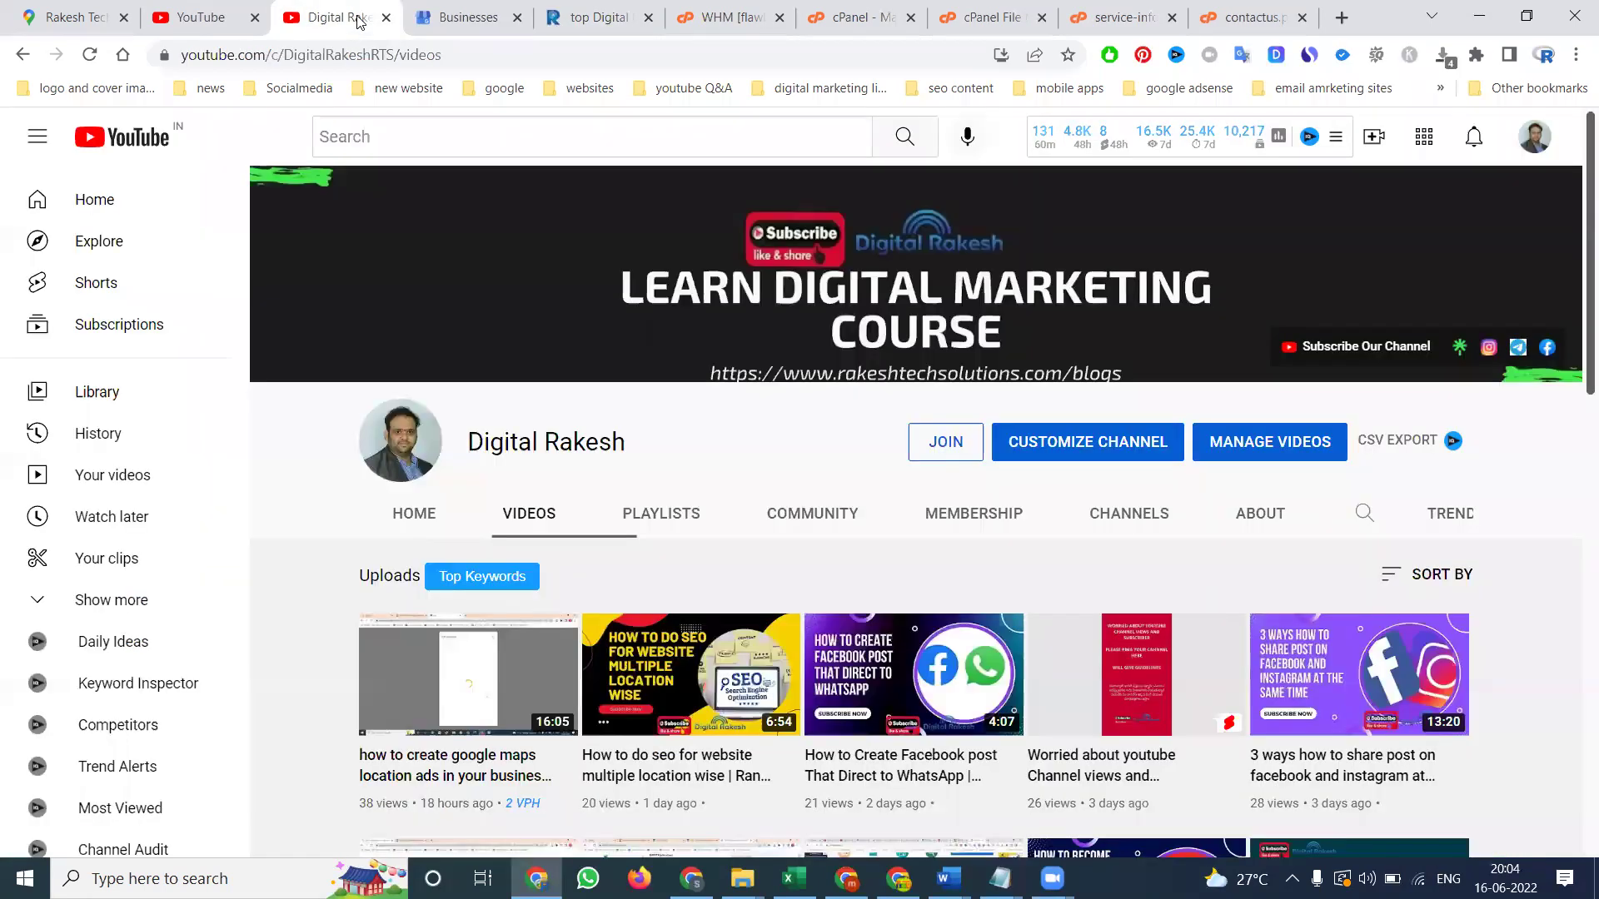